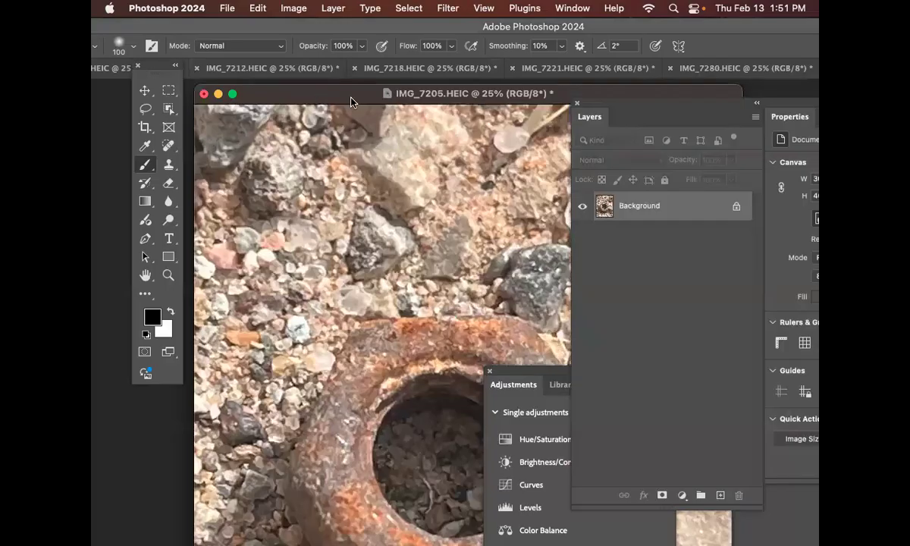
Step: Undock the IMG_7221, IMG_7218 and IMG_7280 images into their own floating windows
{"action": "left_click_drag", "start_coordinate": [585, 69], "coordinate": [226, 68]}
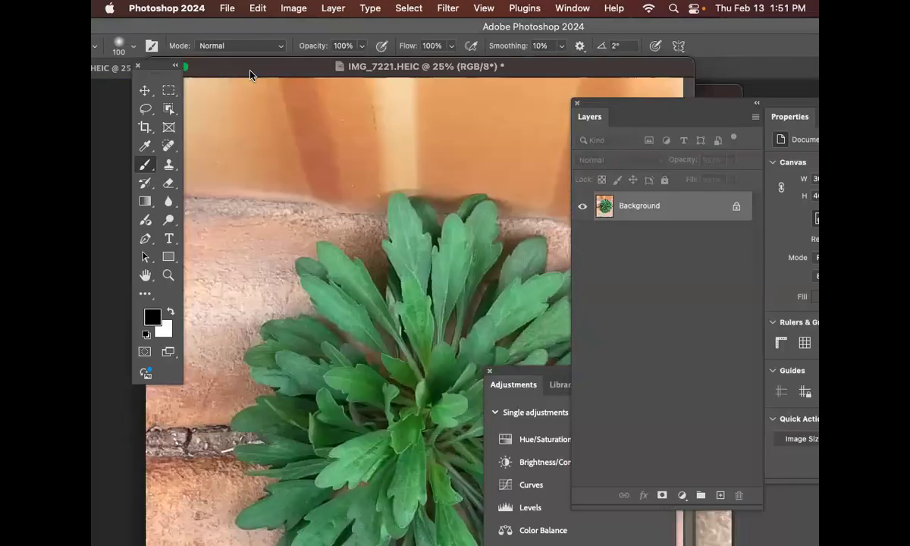
{"action": "left_click_drag", "start_coordinate": [459, 72], "coordinate": [387, 182]}
{"action": "left_click_drag", "start_coordinate": [470, 69], "coordinate": [328, 99]}
{"action": "left_click", "coordinate": [430, 71]}
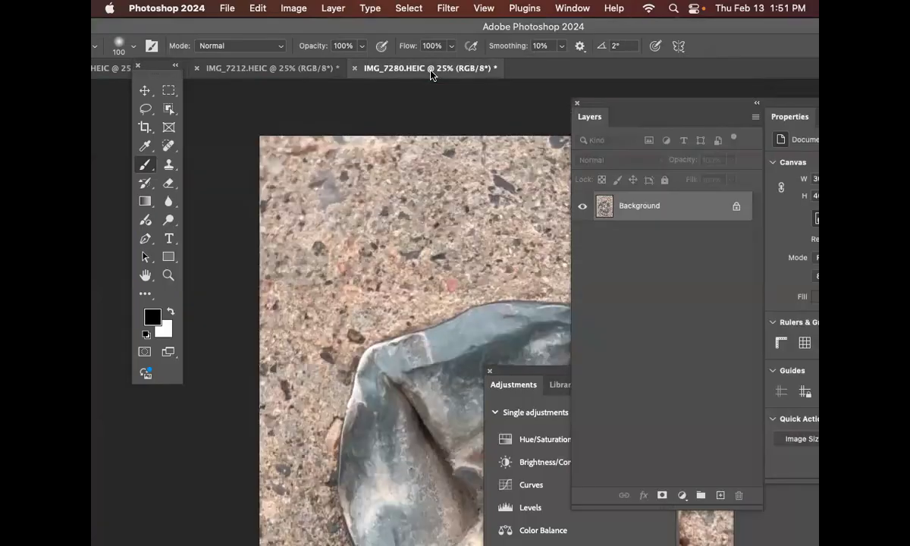
{"action": "left_click_drag", "start_coordinate": [431, 74], "coordinate": [304, 94]}
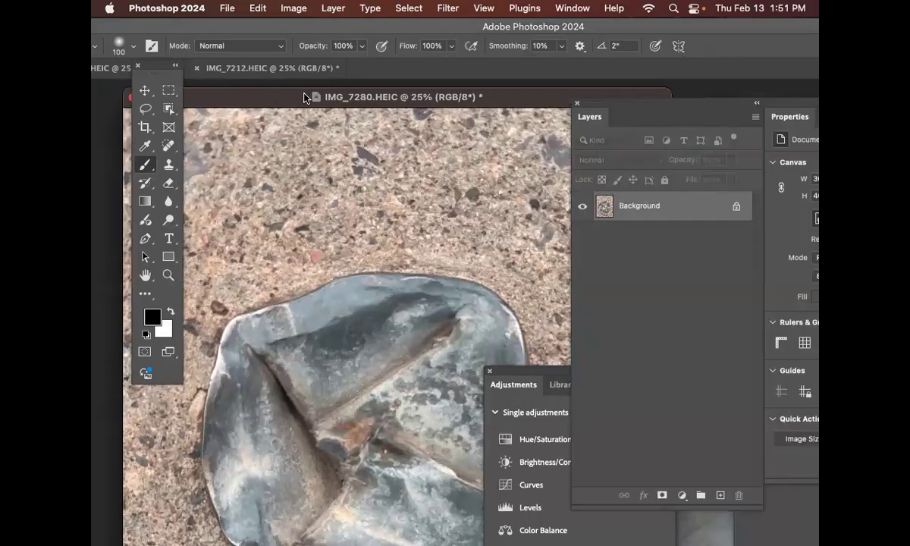
Step: Zoom the IMG_7280 image out to 8.33% and place its floating window clear of the panels
{"action": "key", "text": "super+minus"}
{"action": "key", "text": "super+minus"}
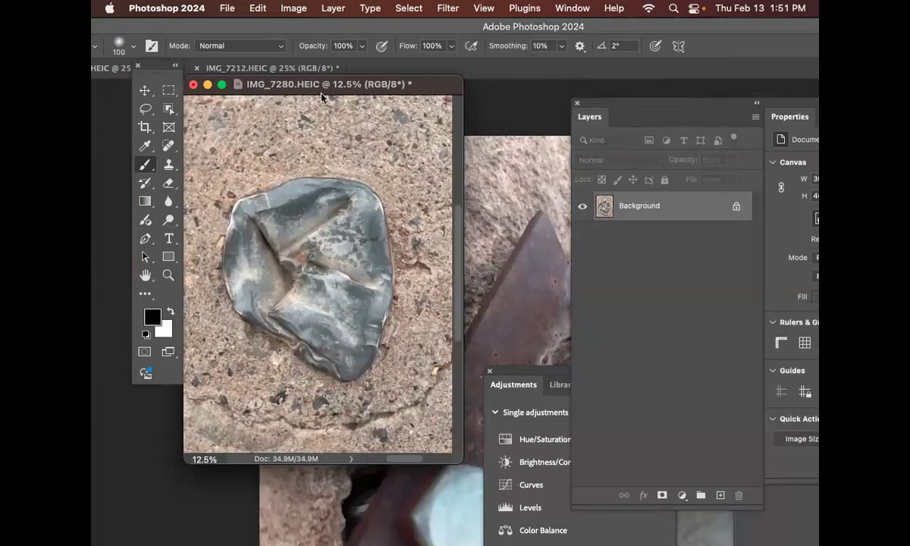
{"action": "left_click_drag", "start_coordinate": [340, 90], "coordinate": [369, 103]}
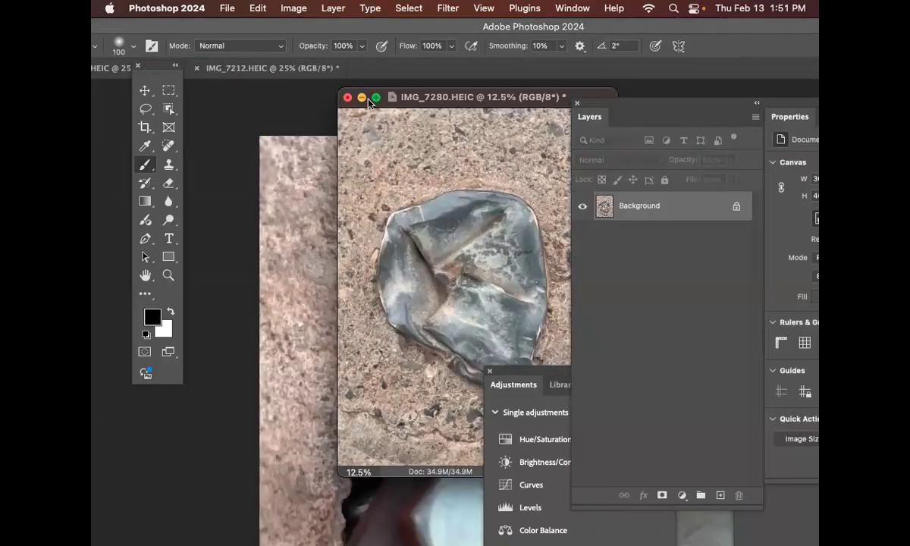
{"action": "left_click_drag", "start_coordinate": [427, 100], "coordinate": [354, 99]}
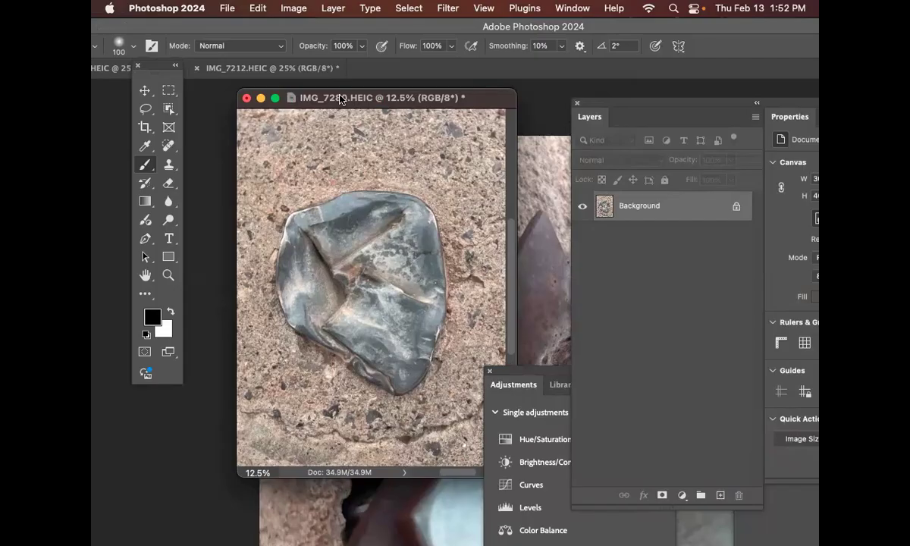
{"action": "key", "text": "super+minus"}
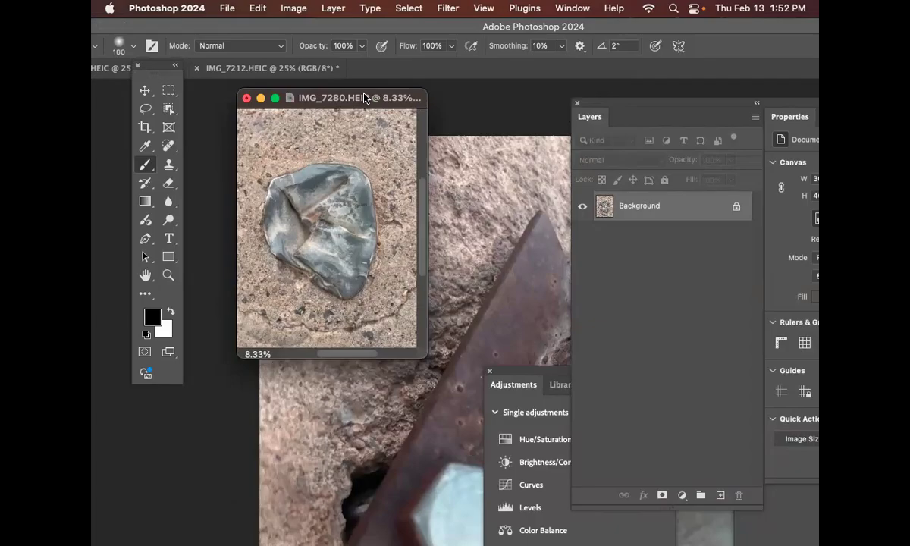
{"action": "left_click_drag", "start_coordinate": [421, 212], "coordinate": [426, 216]}
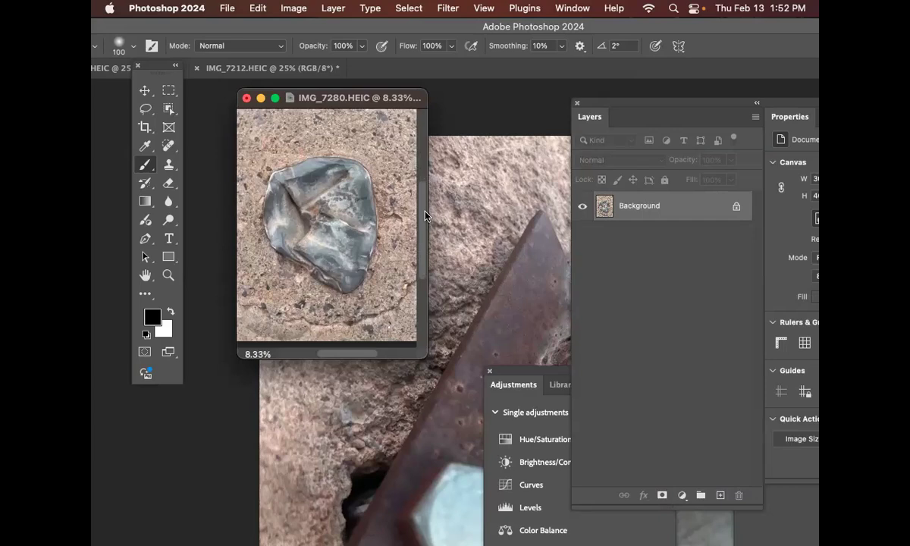
Step: Switch to Illustrator and create a new landscape document, 14 in wide and 8.5 in high, with one artboard
{"action": "mouse_move", "coordinate": [538, 518]}
{"action": "mouse_move", "coordinate": [254, 529]}
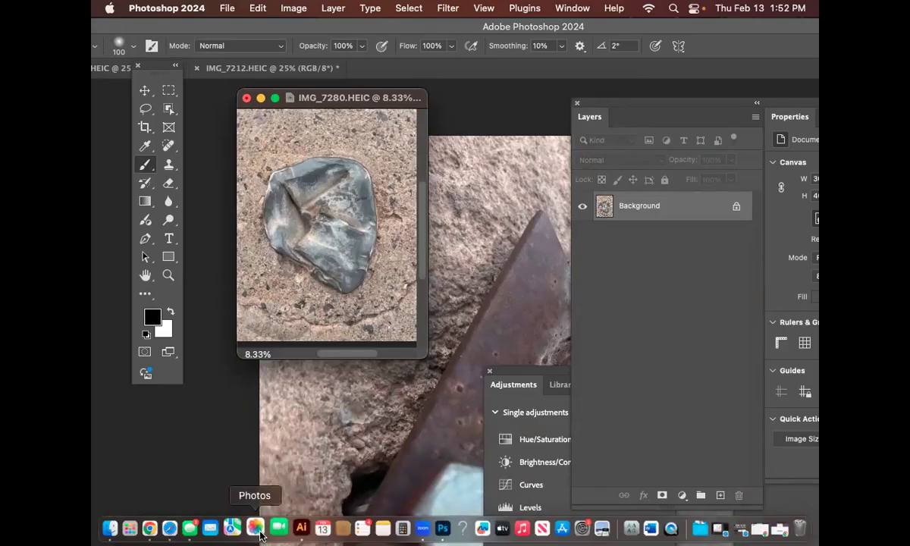
{"action": "left_click", "coordinate": [296, 529]}
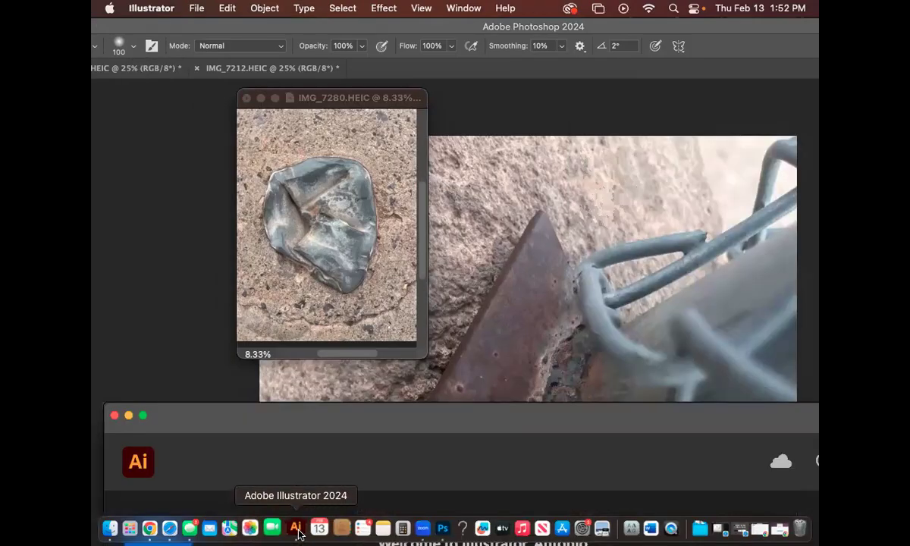
{"action": "left_click_drag", "start_coordinate": [349, 417], "coordinate": [372, 58]}
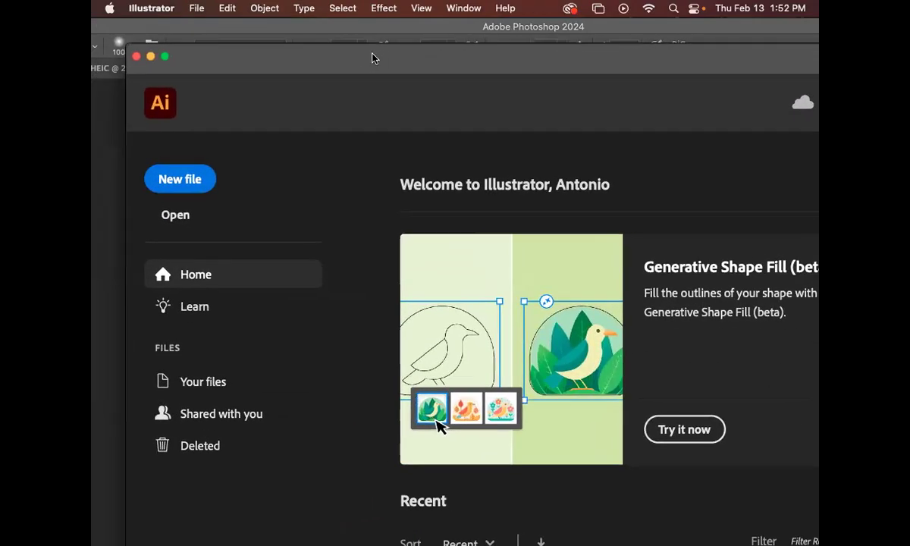
{"action": "left_click", "coordinate": [182, 183]}
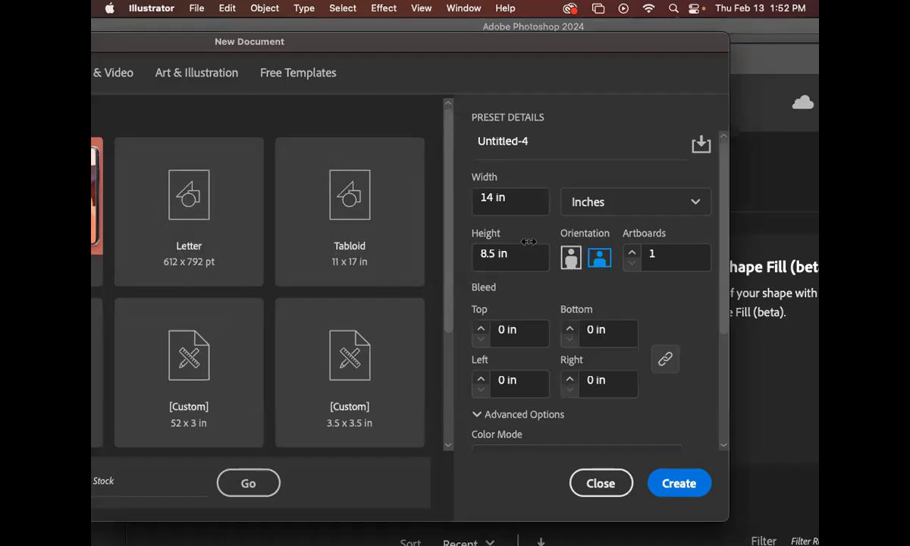
{"action": "left_click_drag", "start_coordinate": [400, 43], "coordinate": [374, 42]}
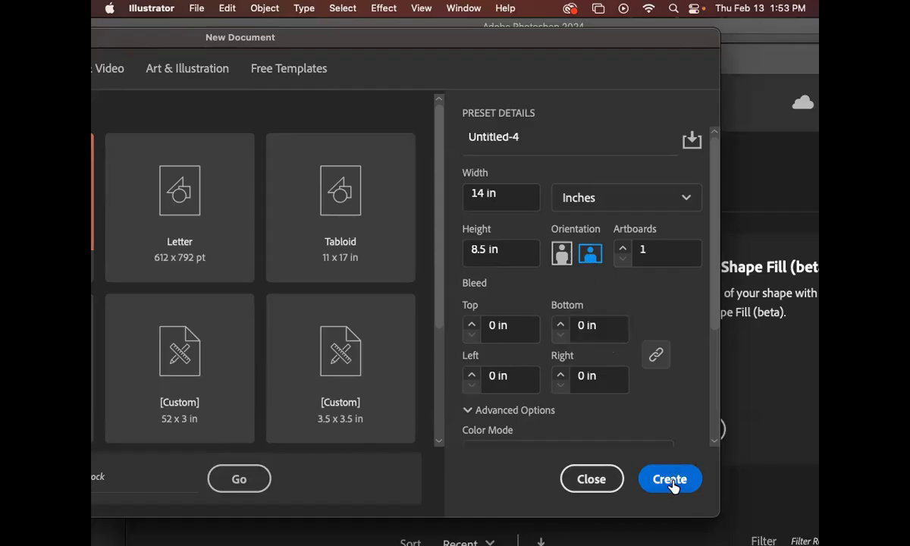
{"action": "left_click", "coordinate": [670, 481]}
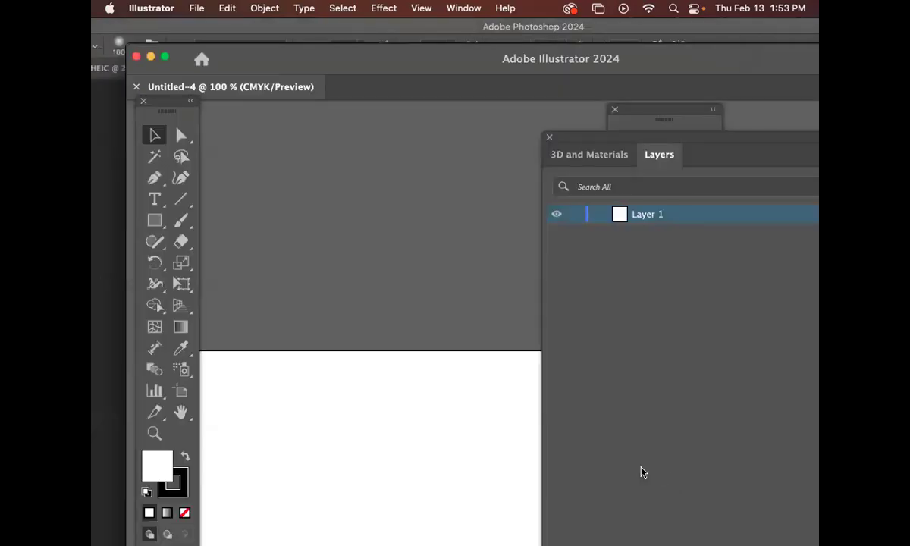
Step: Float the new document in its own window and zoom it out to 66.67% with the artboard in view
{"action": "left_click_drag", "start_coordinate": [317, 95], "coordinate": [317, 101]}
{"action": "key", "text": "super+minus"}
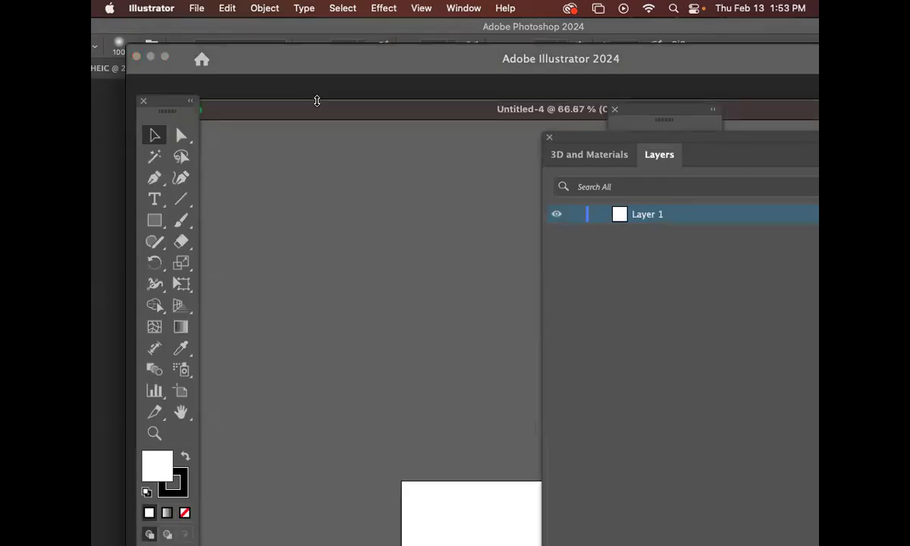
{"action": "key", "text": "super+minus"}
{"action": "key", "text": "super+minus"}
{"action": "key", "text": "super+0"}
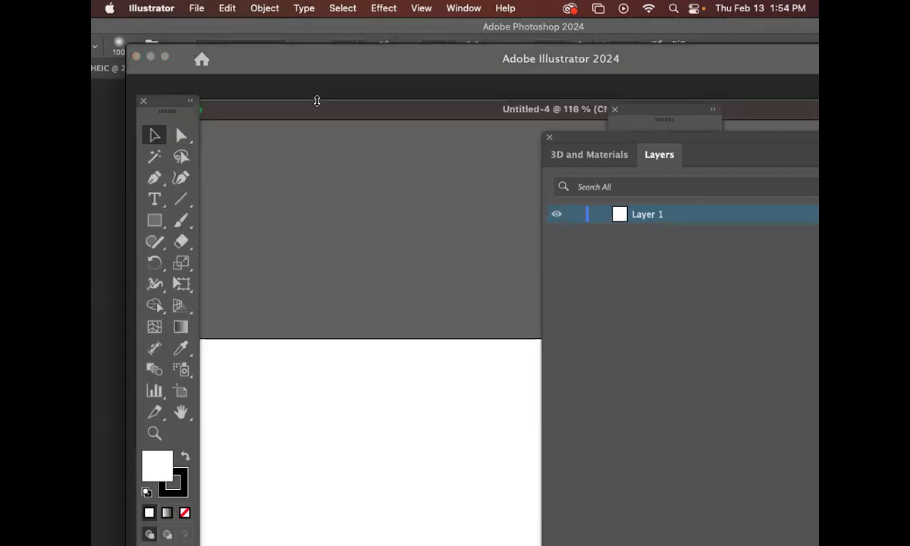
{"action": "key", "text": "super+1"}
{"action": "left_click_drag", "start_coordinate": [349, 111], "coordinate": [341, 36]}
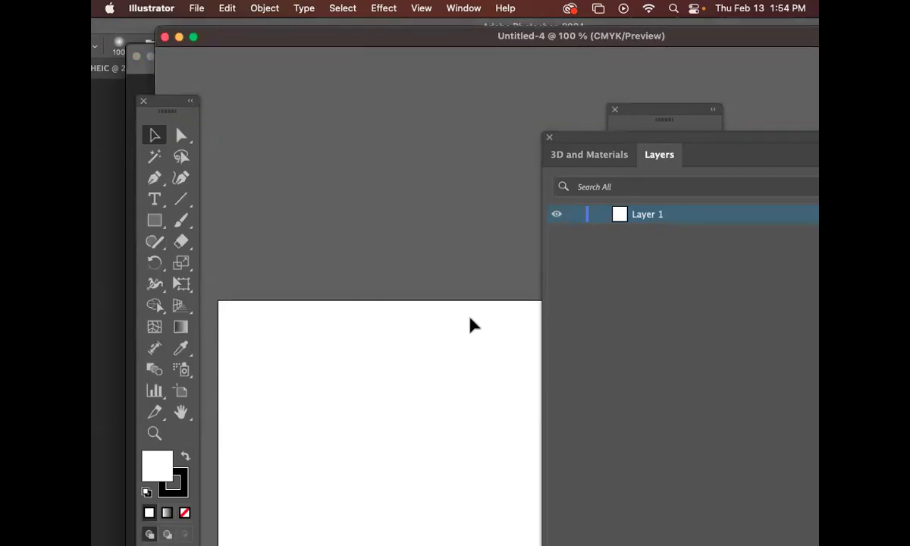
{"action": "key", "text": "super+minus"}
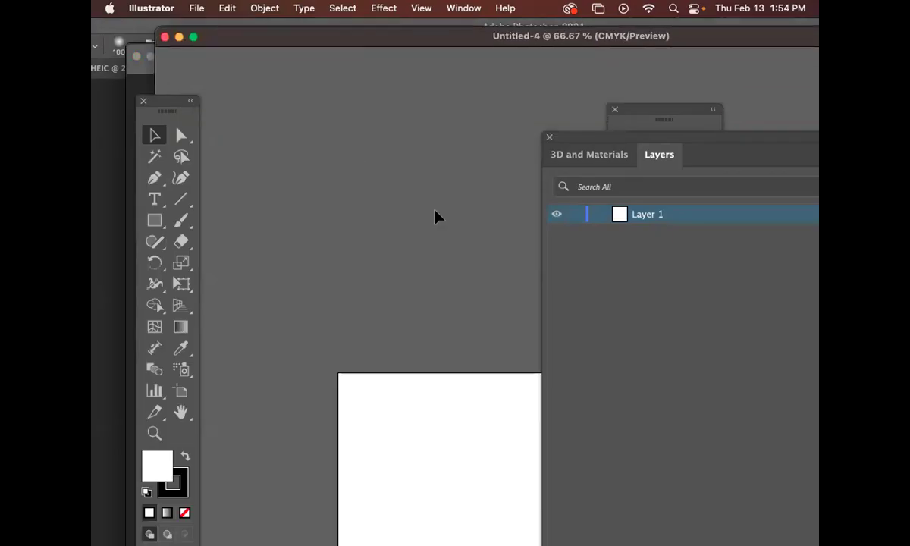
{"action": "left_click_drag", "start_coordinate": [487, 345], "coordinate": [386, 197]}
{"action": "left_click_drag", "start_coordinate": [409, 256], "coordinate": [352, 73]}
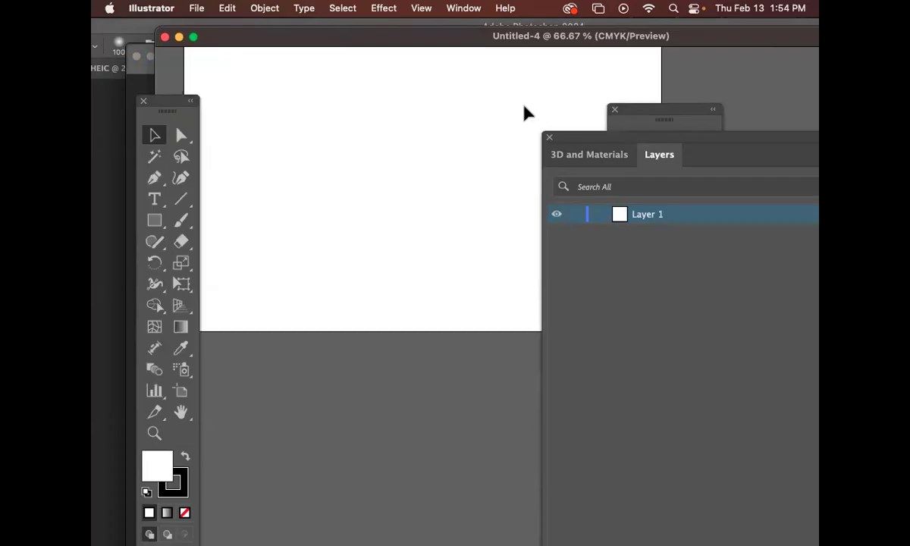
Step: Move the floating panels off the artboard and show the whole artboard at 50% in a repositioned document window
{"action": "left_click_drag", "start_coordinate": [569, 136], "coordinate": [732, 281]}
{"action": "left_click_drag", "start_coordinate": [632, 111], "coordinate": [726, 192]}
{"action": "left_click", "coordinate": [633, 166]}
{"action": "left_click_drag", "start_coordinate": [640, 164], "coordinate": [816, 282]}
{"action": "left_click_drag", "start_coordinate": [620, 181], "coordinate": [801, 251]}
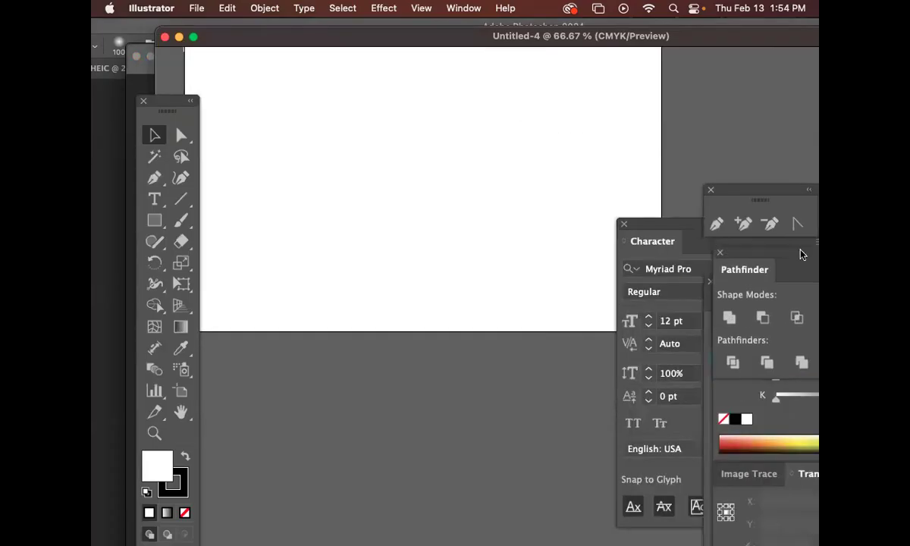
{"action": "left_click_drag", "start_coordinate": [652, 241], "coordinate": [749, 261]}
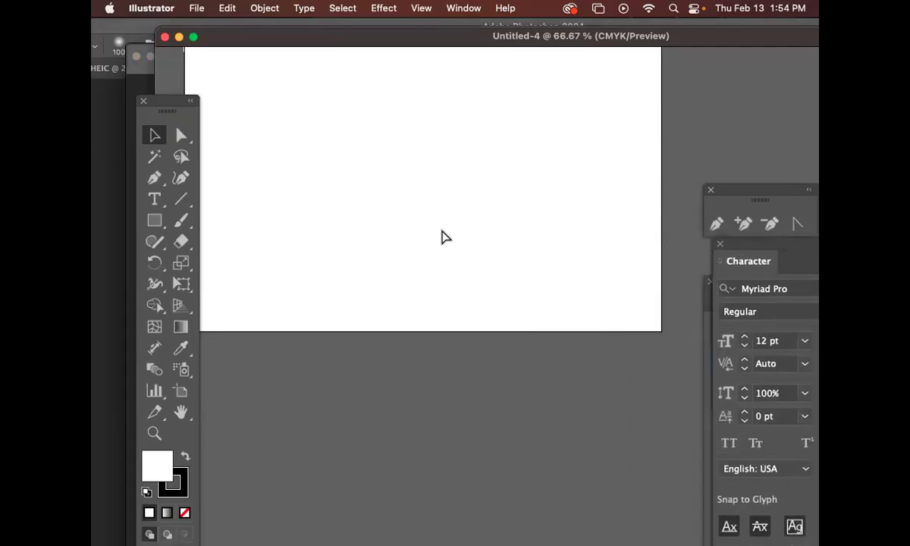
{"action": "key", "text": "super+minus"}
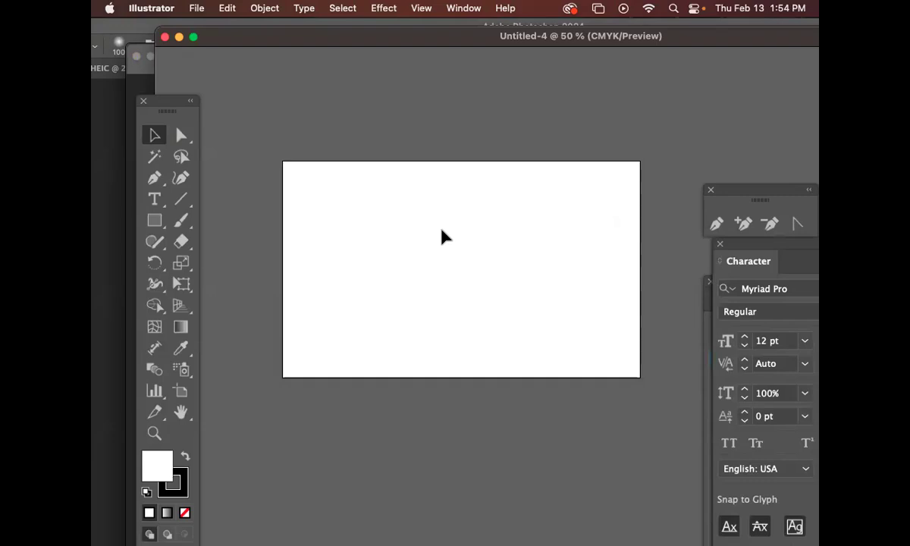
{"action": "left_click_drag", "start_coordinate": [431, 38], "coordinate": [399, 141]}
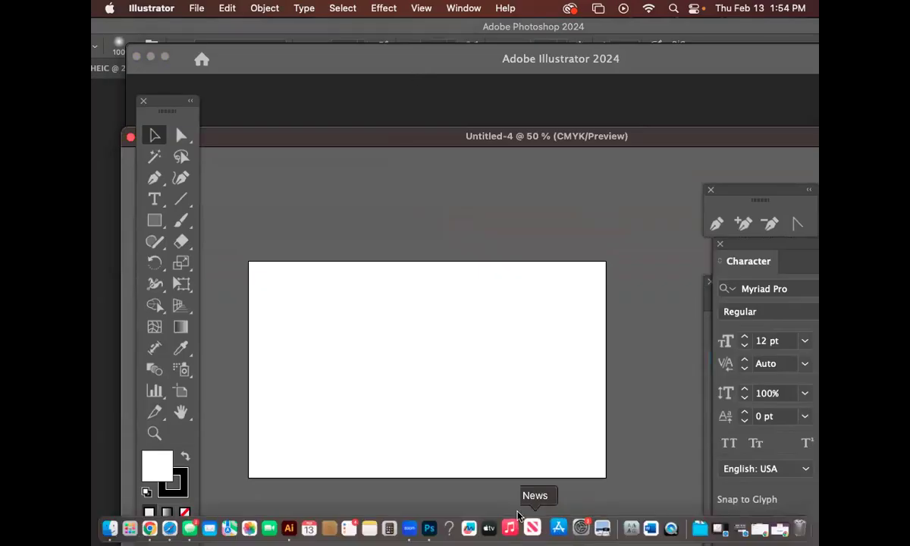
{"action": "scroll", "coordinate": [652, 525], "scroll_direction": "up", "scroll_amount": 1}
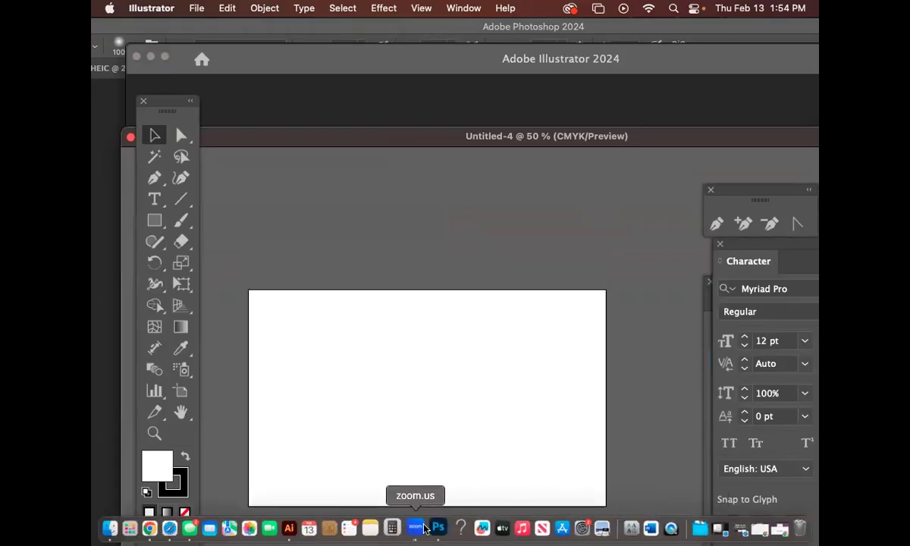
Step: Switch back to Photoshop and show the rulers on the IMG_7280 image
{"action": "left_click", "coordinate": [429, 528]}
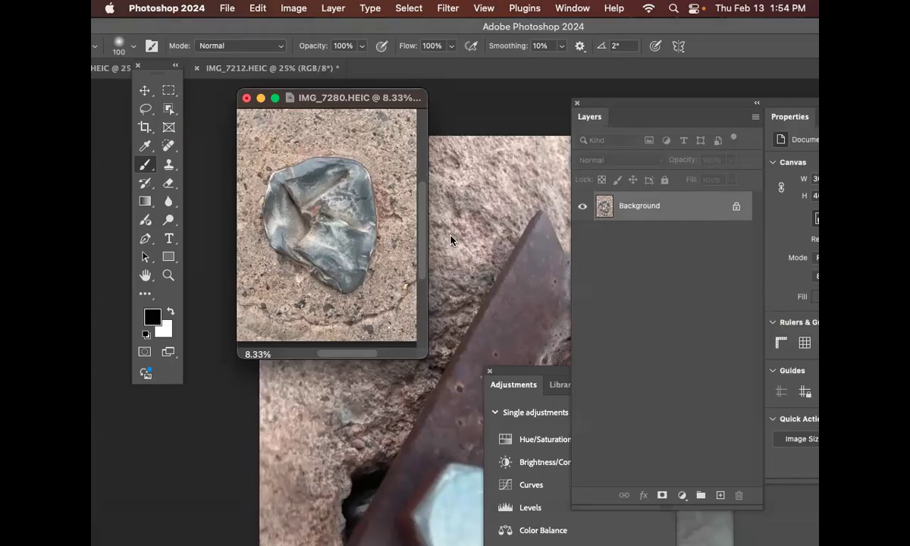
{"action": "key", "text": "super+r"}
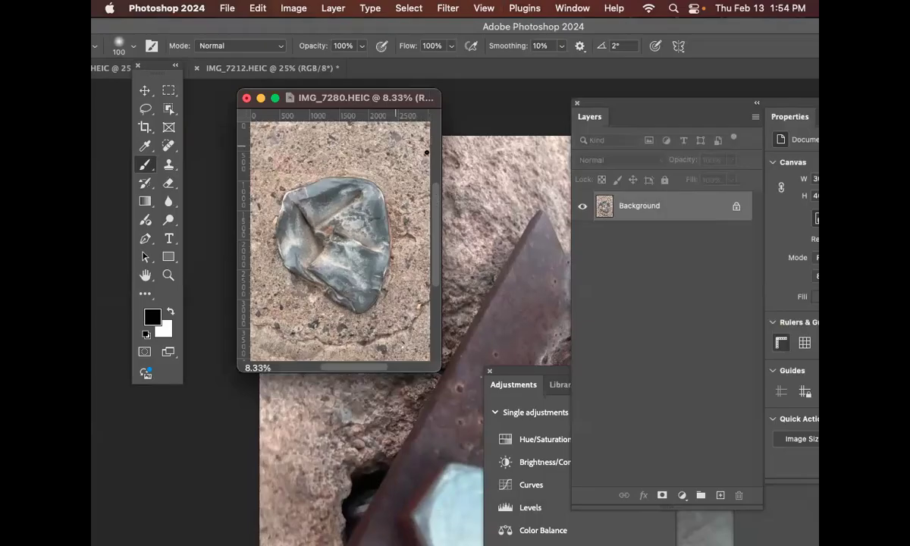
Step: Convert the Background layer of IMG_7280 into a layer named "original" and duplicate it twice
{"action": "double_click", "coordinate": [651, 212]}
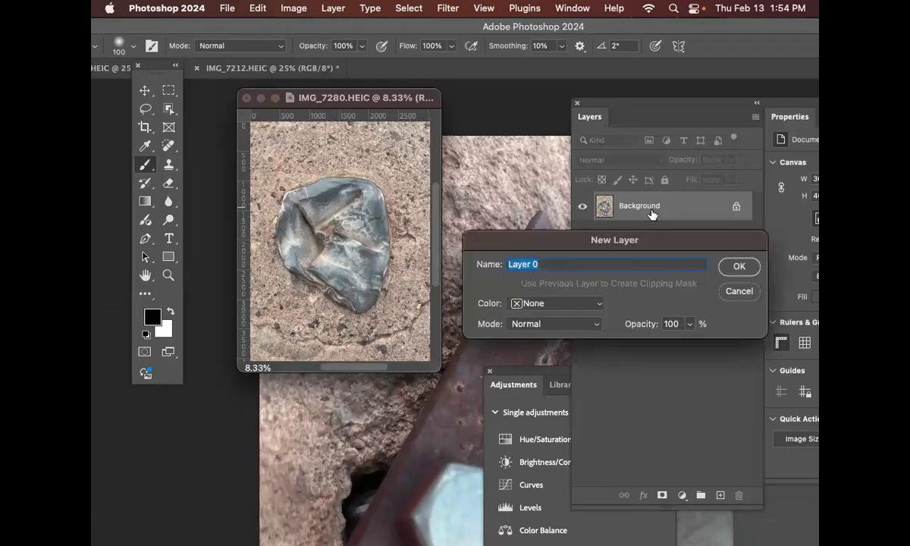
{"action": "type", "text": "original"}
{"action": "key", "text": "Return"}
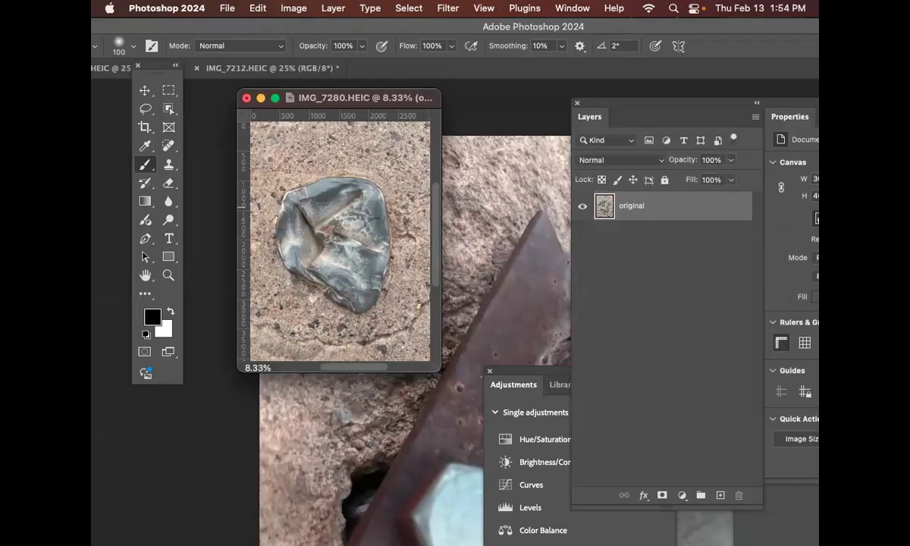
{"action": "key", "text": "super+j"}
{"action": "key", "text": "super+j"}
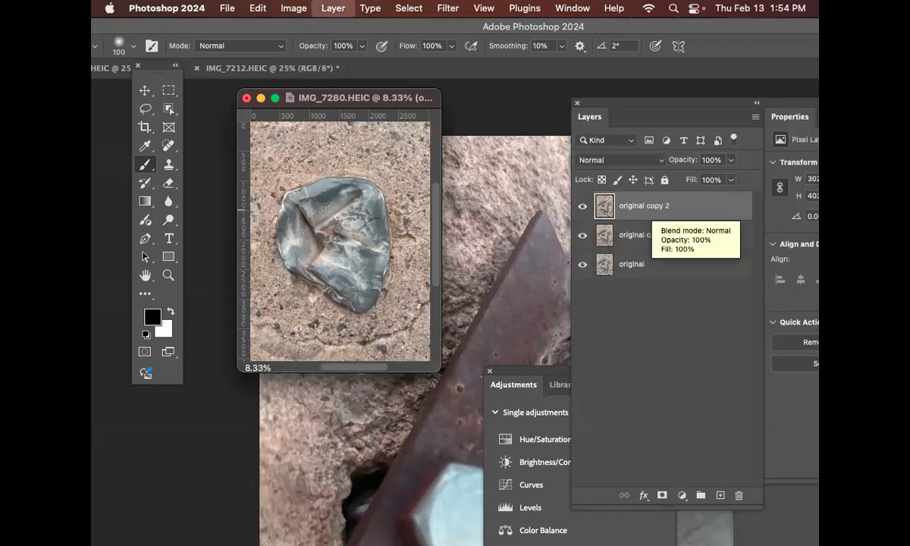
Step: Lock all attributes of the "original copy" and "original" layers
{"action": "left_click", "coordinate": [659, 265]}
{"action": "left_click", "coordinate": [662, 235]}
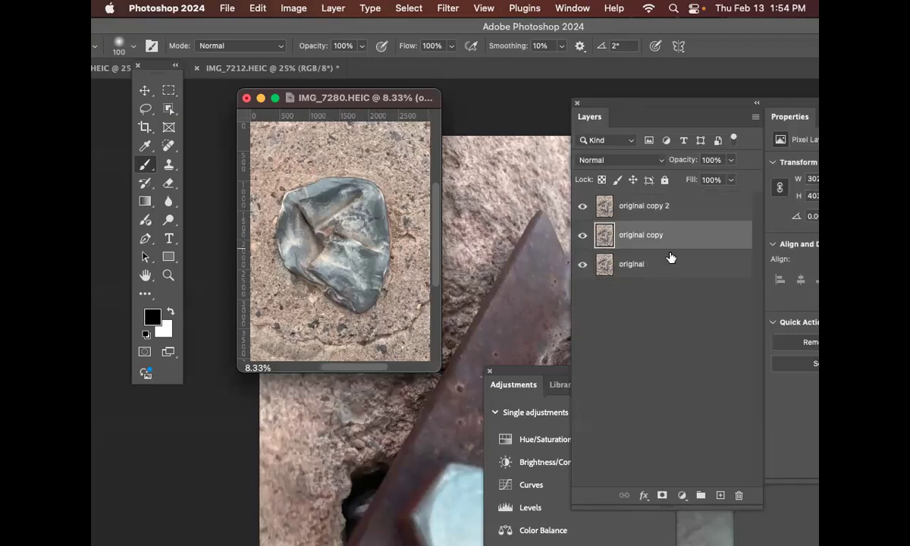
{"action": "left_click", "coordinate": [666, 266]}
{"action": "left_click", "coordinate": [691, 238]}
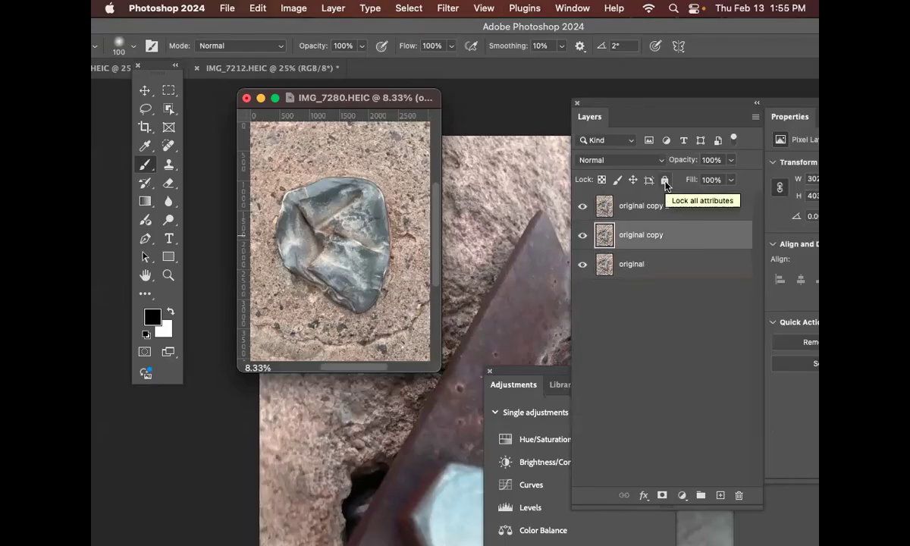
{"action": "left_click", "coordinate": [667, 186]}
{"action": "left_click", "coordinate": [685, 267]}
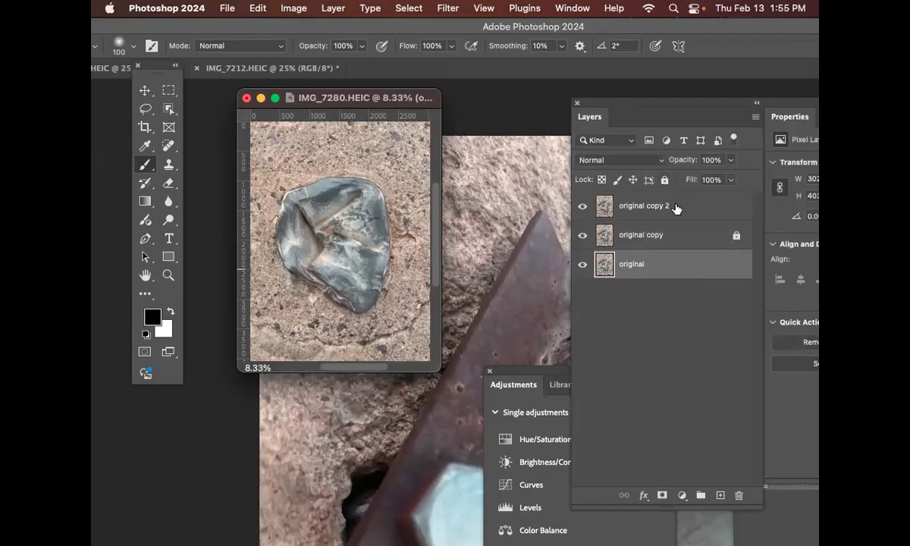
{"action": "left_click", "coordinate": [664, 183]}
Step: Hide the locked "original copy" and "original" layers
{"action": "left_click", "coordinate": [685, 237]}
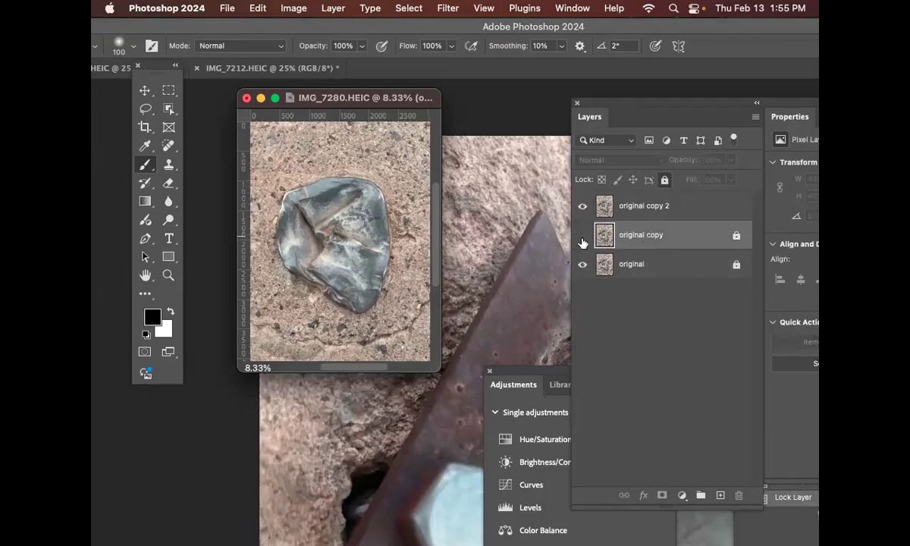
{"action": "left_click", "coordinate": [583, 235]}
{"action": "left_click", "coordinate": [583, 266]}
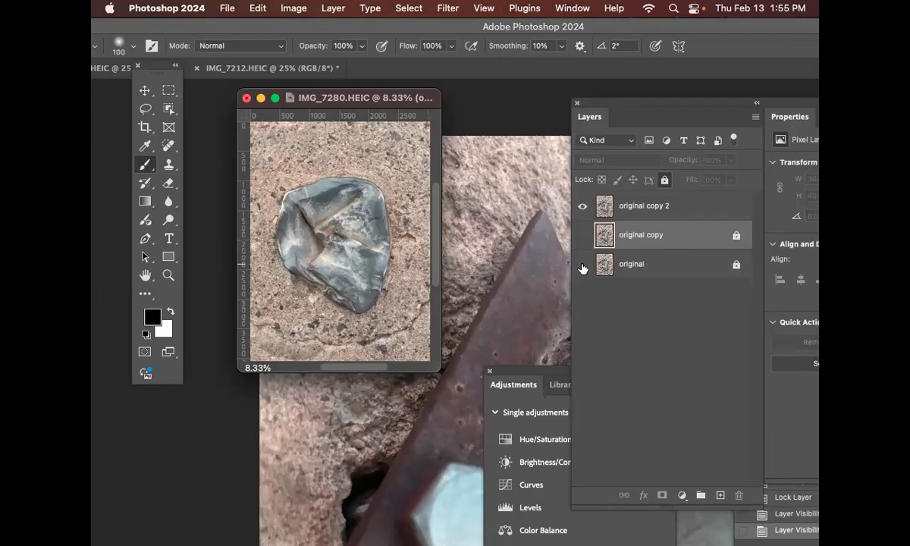
Step: Undo the latest layer visibility change
{"action": "key", "text": "super+z"}
{"action": "key", "text": "super+z"}
{"action": "key", "text": "super+z"}
{"action": "key", "text": "super+z"}
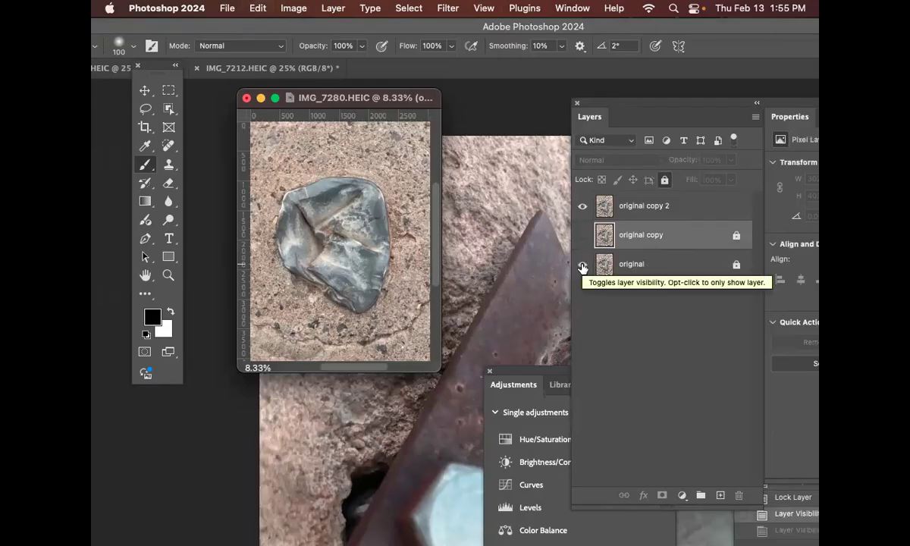
Step: Undo the earlier layer edits back to the Background layer and convert it into a layer named "original"
{"action": "key", "text": "super+z"}
{"action": "key", "text": "super+z"}
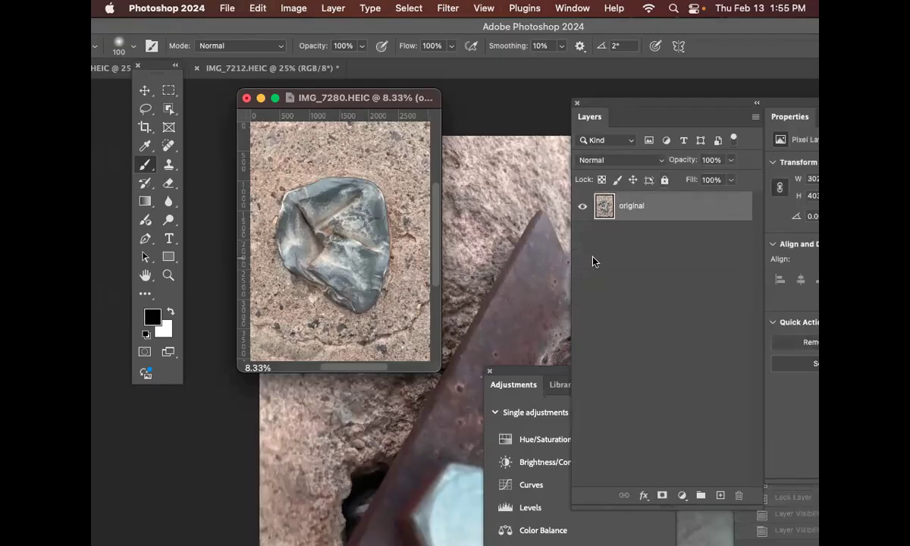
{"action": "double_click", "coordinate": [639, 207]}
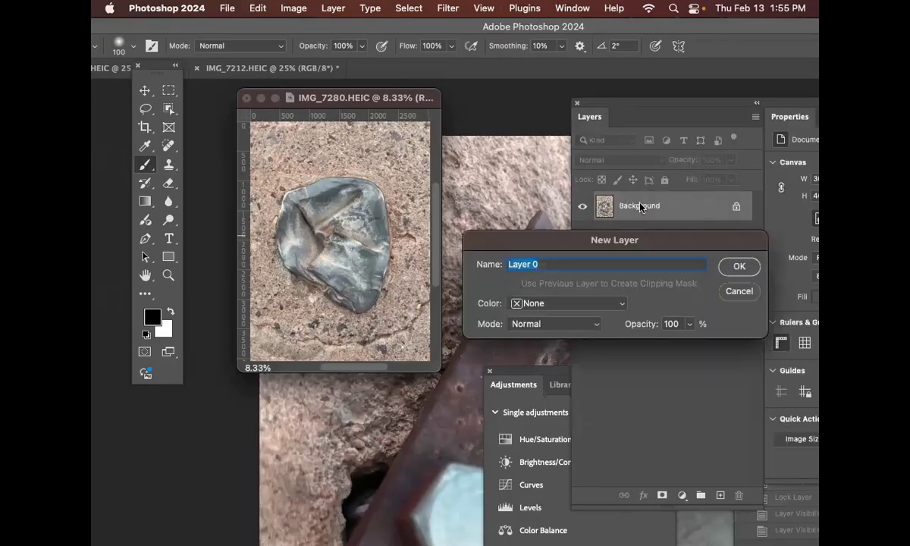
{"action": "type", "text": "orign"}
{"action": "key", "text": "BackSpace"}
{"action": "type", "text": "inal"}
{"action": "key", "text": "Return"}
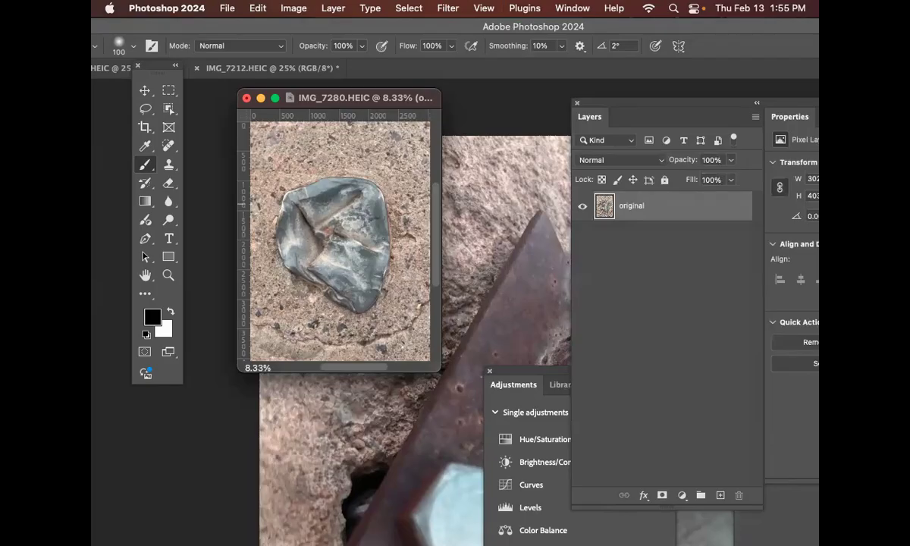
Step: Duplicate the "original" layer twice and lock all attributes of the "original copy" and "original" layers
{"action": "key", "text": "super+j"}
{"action": "key", "text": "super+j"}
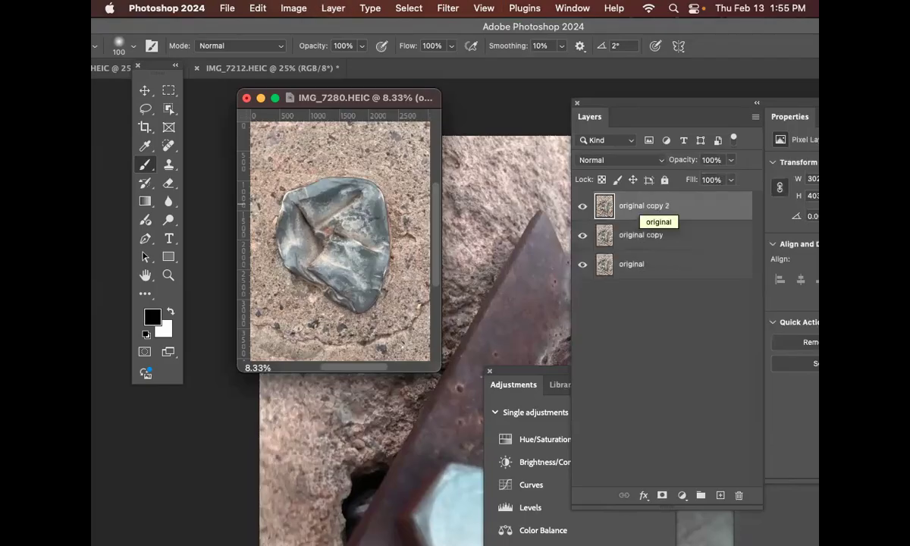
{"action": "left_click", "coordinate": [675, 237]}
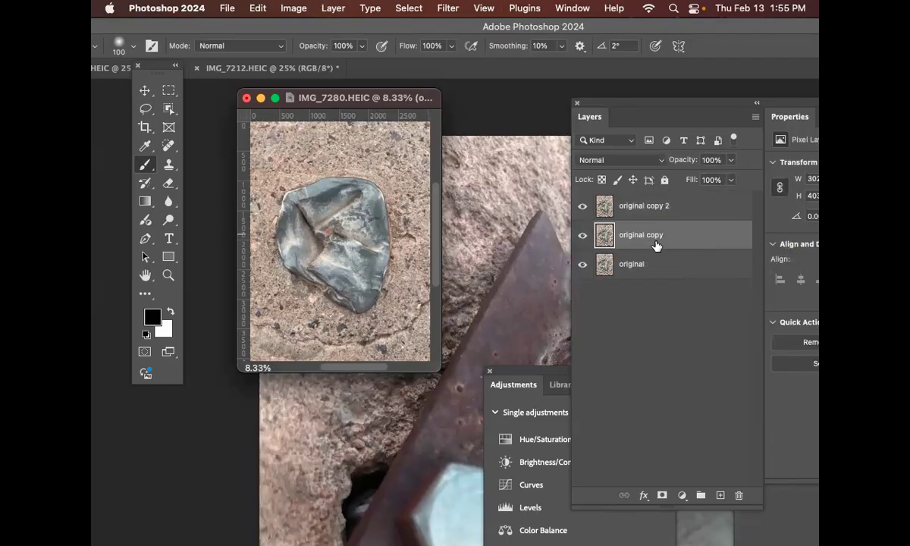
{"action": "double_click", "coordinate": [679, 241]}
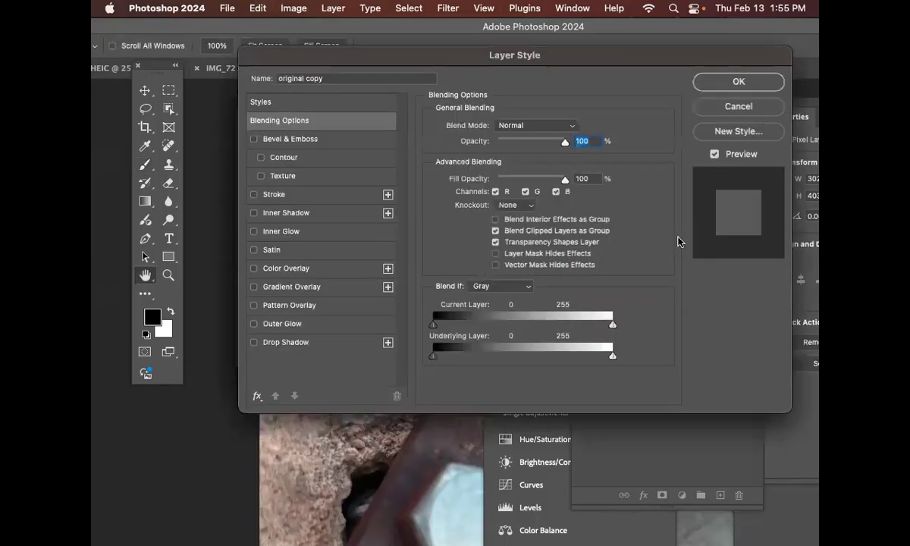
{"action": "left_click", "coordinate": [738, 106]}
{"action": "left_click", "coordinate": [664, 179]}
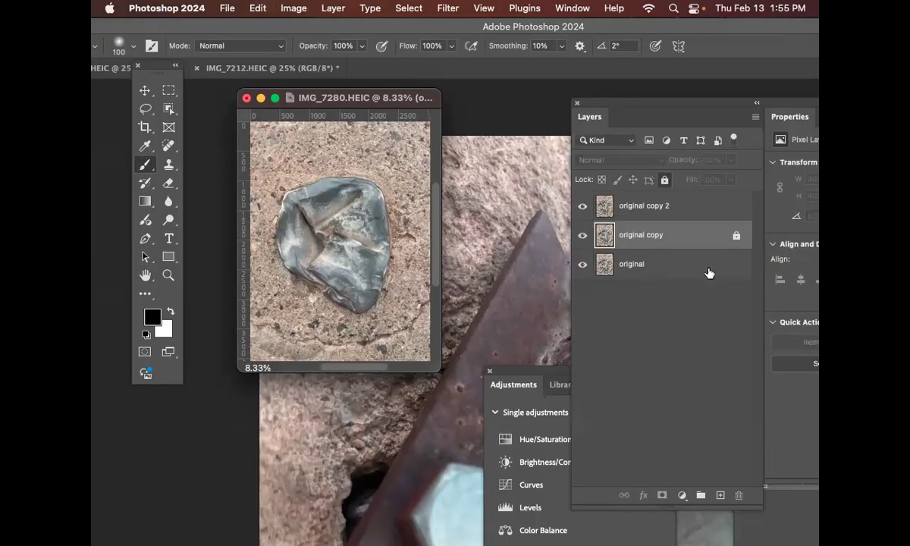
{"action": "left_click", "coordinate": [710, 273]}
{"action": "left_click", "coordinate": [664, 180]}
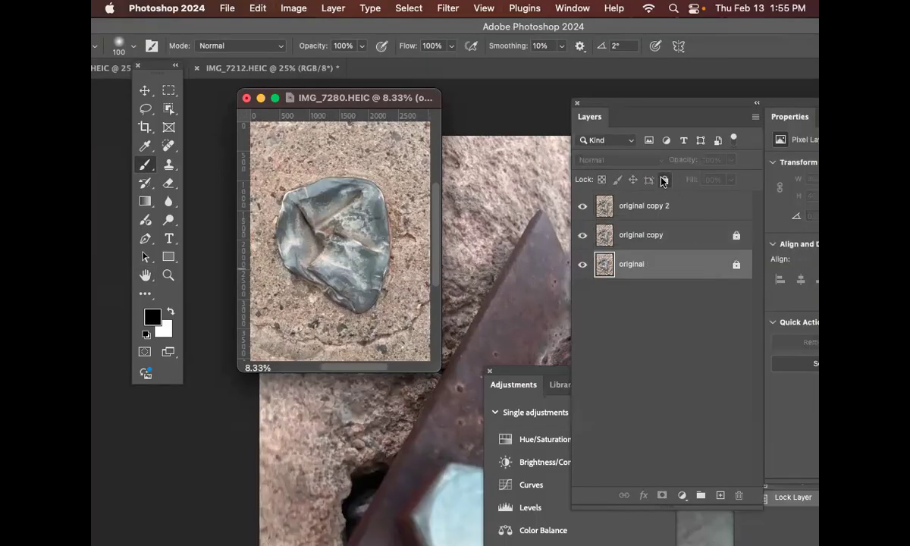
Step: Hide the locked "original copy" and "original" layers and select "original copy 2" as the working layer
{"action": "left_click", "coordinate": [582, 236]}
{"action": "left_click", "coordinate": [583, 264]}
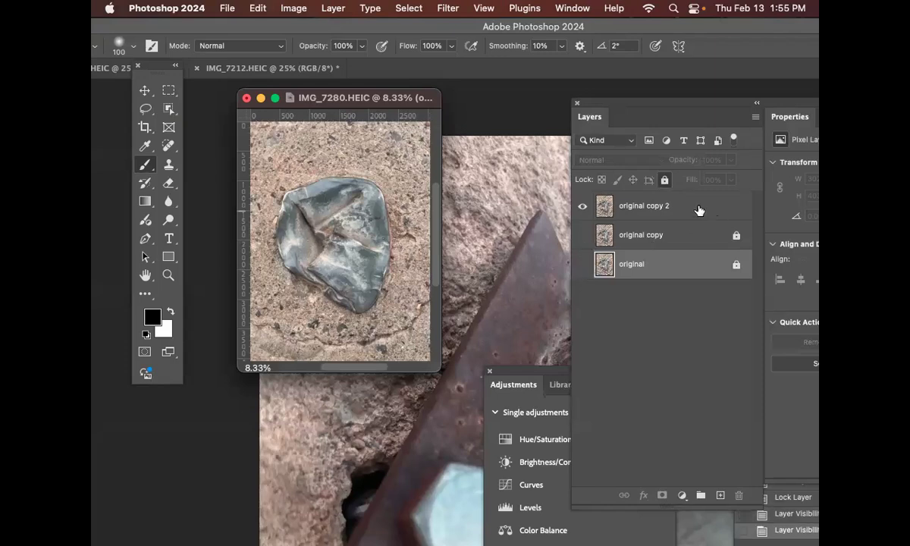
{"action": "left_click", "coordinate": [692, 209]}
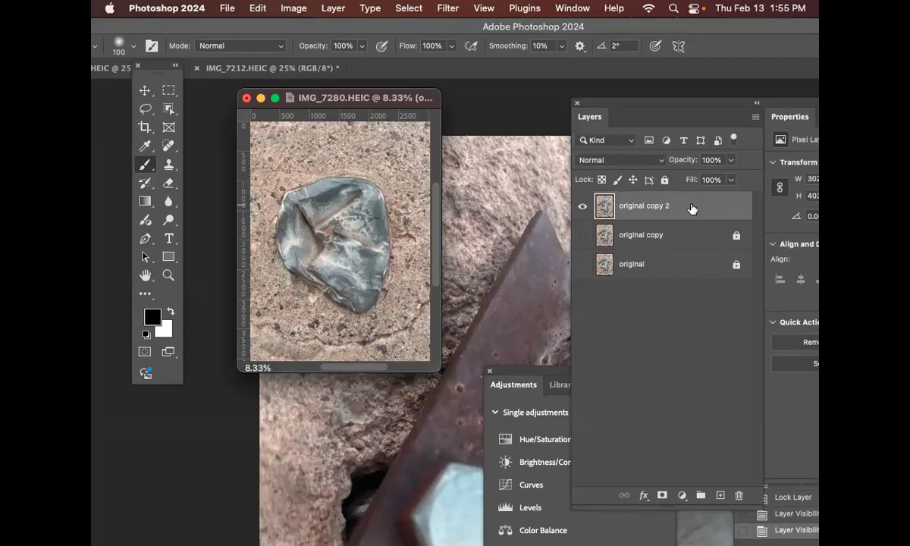
Step: Enlarge the IMG_7280 view to 12.5% and move its window and the Adjustments panel apart
{"action": "key", "text": "super+equal"}
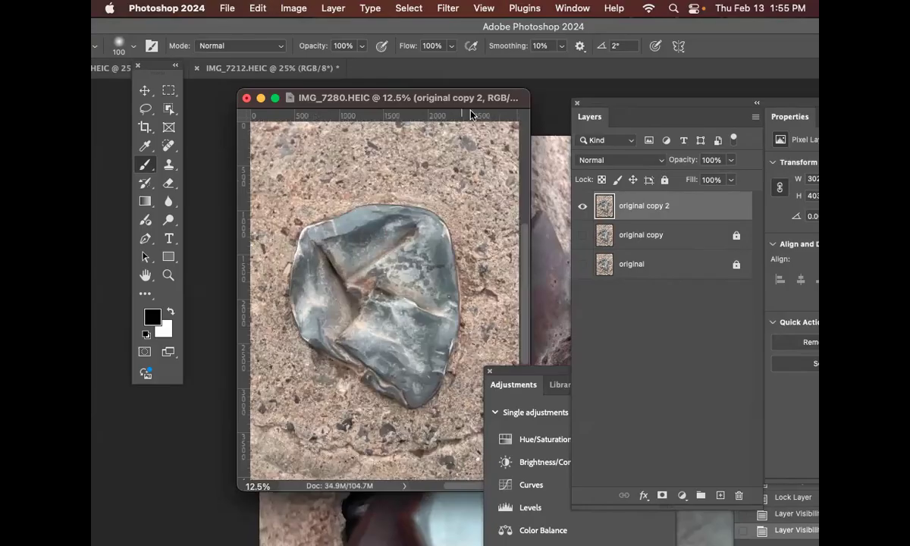
{"action": "left_click_drag", "start_coordinate": [451, 97], "coordinate": [405, 88]}
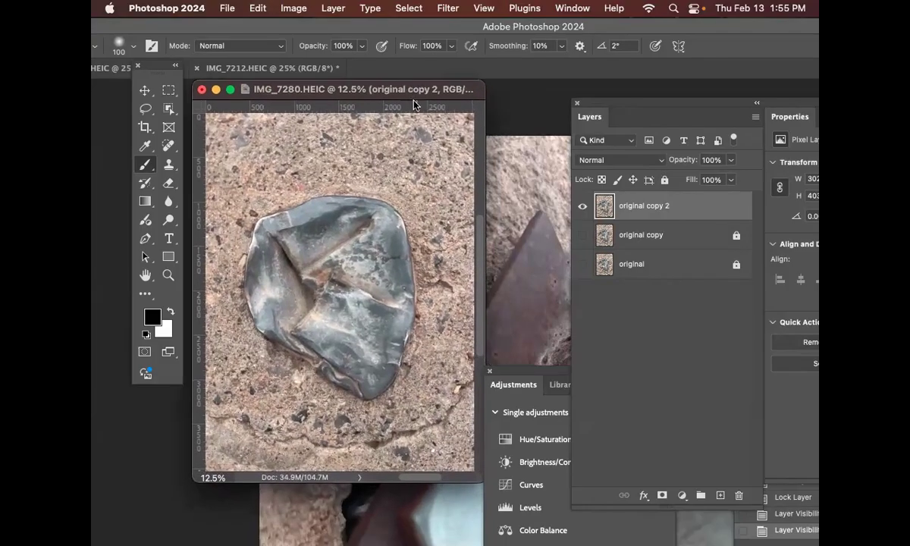
{"action": "left_click_drag", "start_coordinate": [512, 379], "coordinate": [537, 381]}
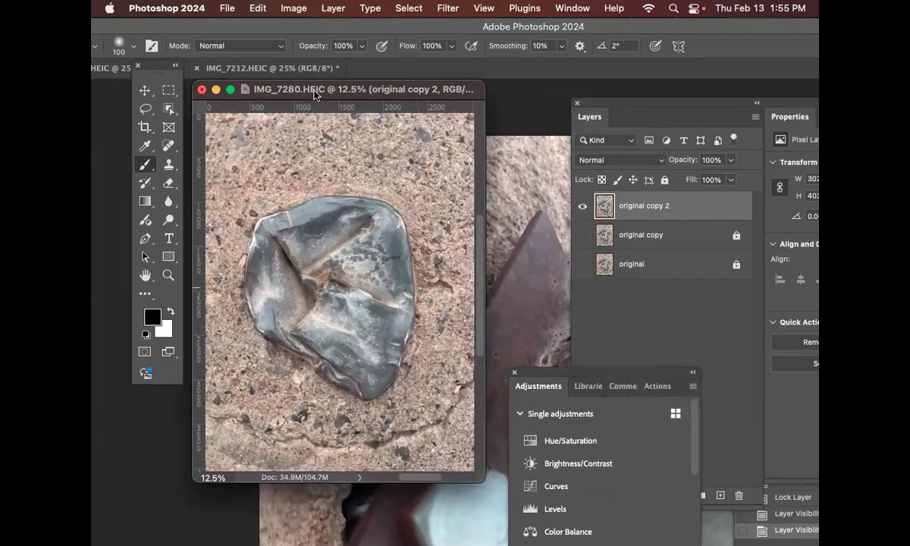
Step: Open the image size settings for IMG_7280 and set the height to 5 inches with width and height linked
{"action": "left_click", "coordinate": [301, 7]}
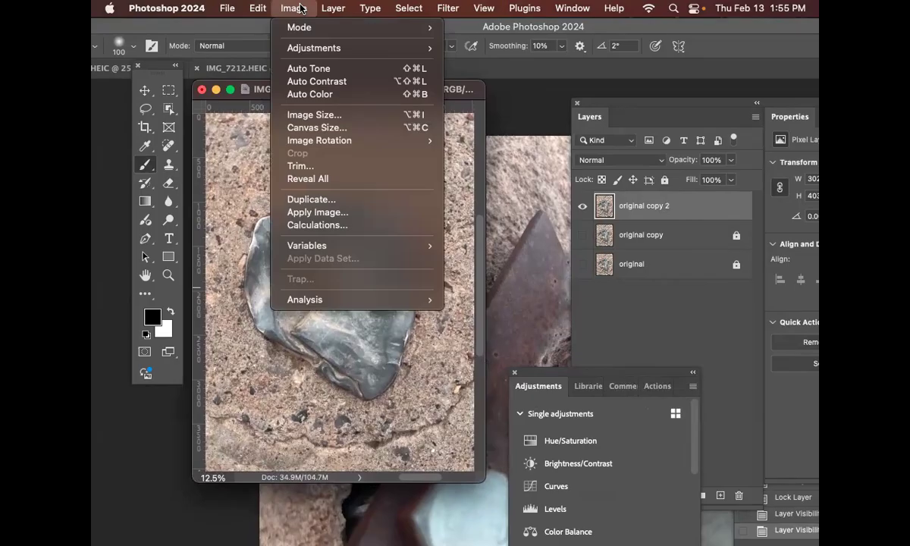
{"action": "left_click", "coordinate": [340, 115]}
{"action": "mouse_move", "coordinate": [543, 114]}
{"action": "left_mouse_down"}
{"action": "mouse_move", "coordinate": [545, 96]}
{"action": "mouse_move", "coordinate": [540, 108]}
{"action": "left_mouse_up"}
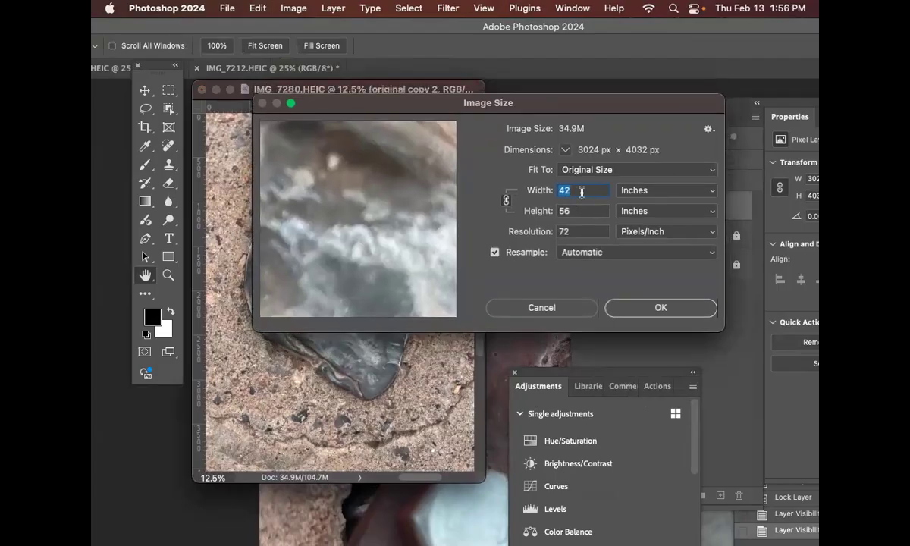
{"action": "left_click", "coordinate": [581, 192]}
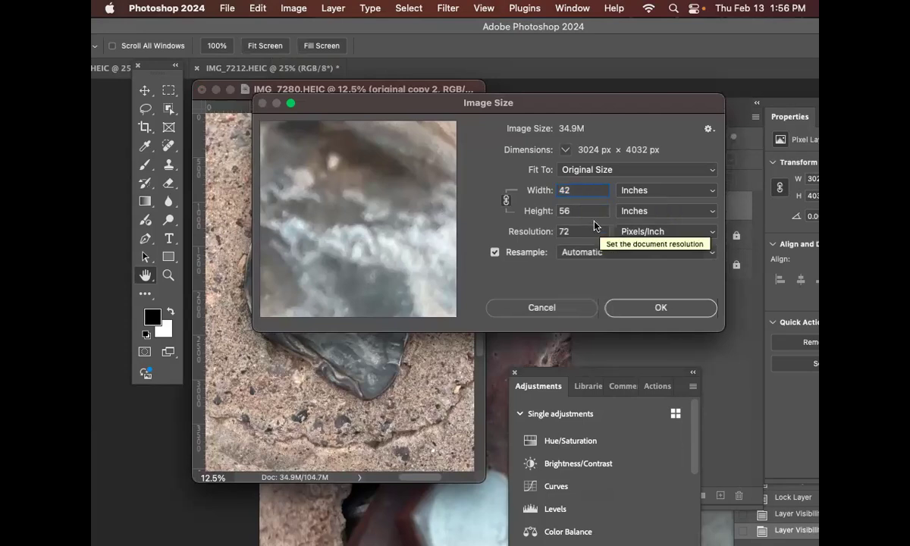
{"action": "key", "text": "Tab"}
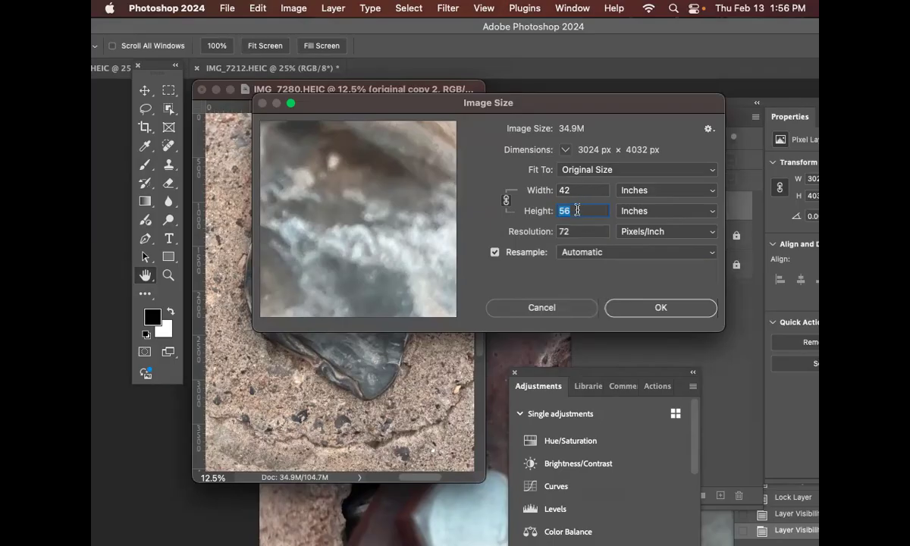
{"action": "left_click", "coordinate": [507, 201]}
{"action": "key", "text": "alt"}
{"action": "left_click", "coordinate": [507, 200]}
{"action": "left_click", "coordinate": [507, 201]}
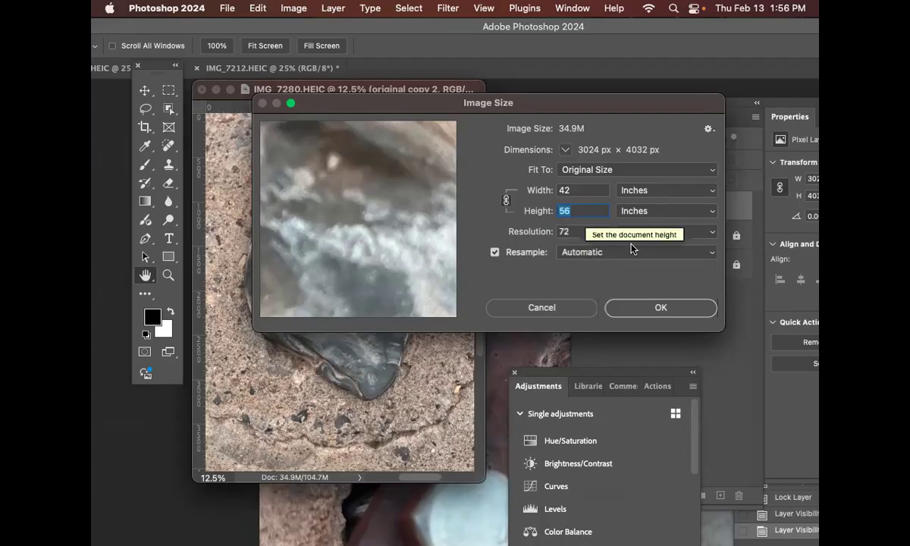
{"action": "type", "text": "5"}
{"action": "key", "text": "Tab"}
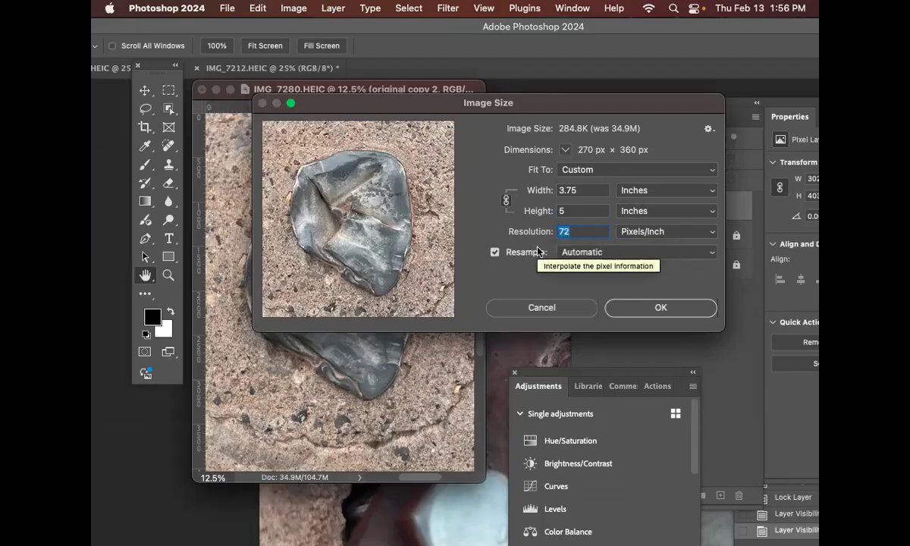
{"action": "type", "text": "300"}
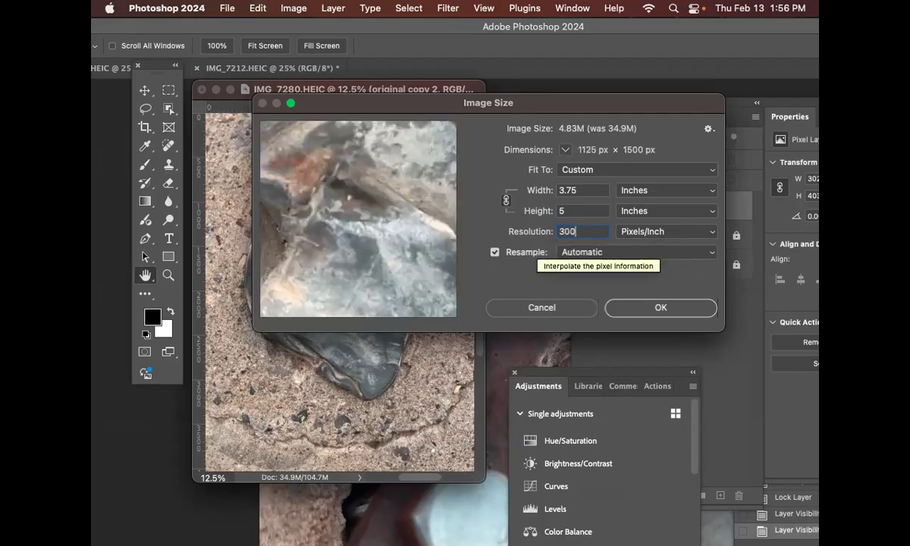
{"action": "key", "text": "BackSpace"}
{"action": "key", "text": "BackSpace"}
{"action": "key", "text": "BackSpace"}
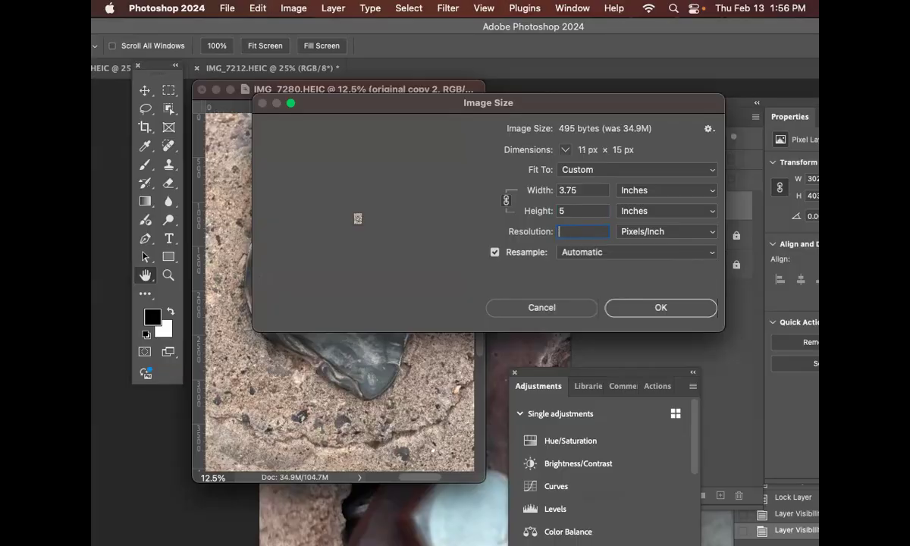
Step: Set the image resolution to 150 pixels/inch and apply the new image size
{"action": "type", "text": "150"}
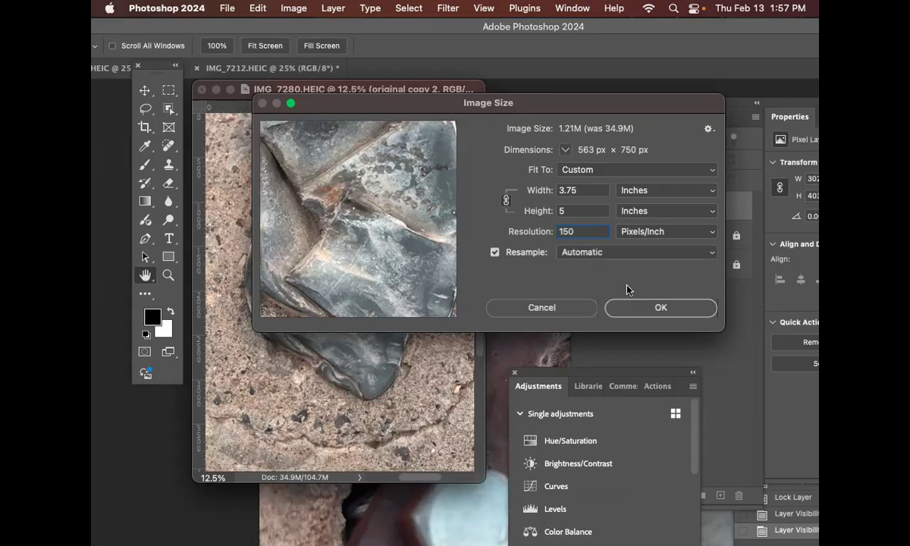
{"action": "left_click", "coordinate": [651, 308]}
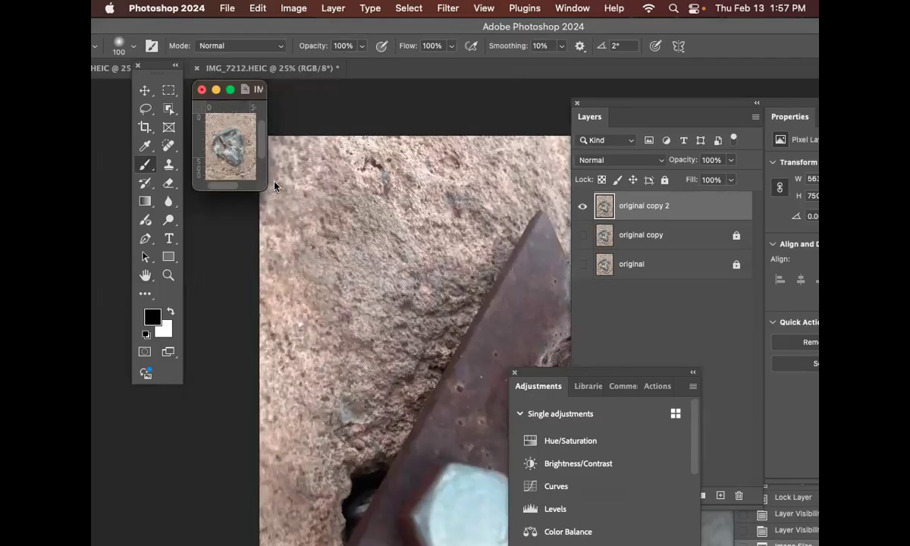
Step: Zoom the resized IMG_7280 image to 50% and enlarge its document window to leave space around it
{"action": "left_click_drag", "start_coordinate": [262, 189], "coordinate": [520, 361]}
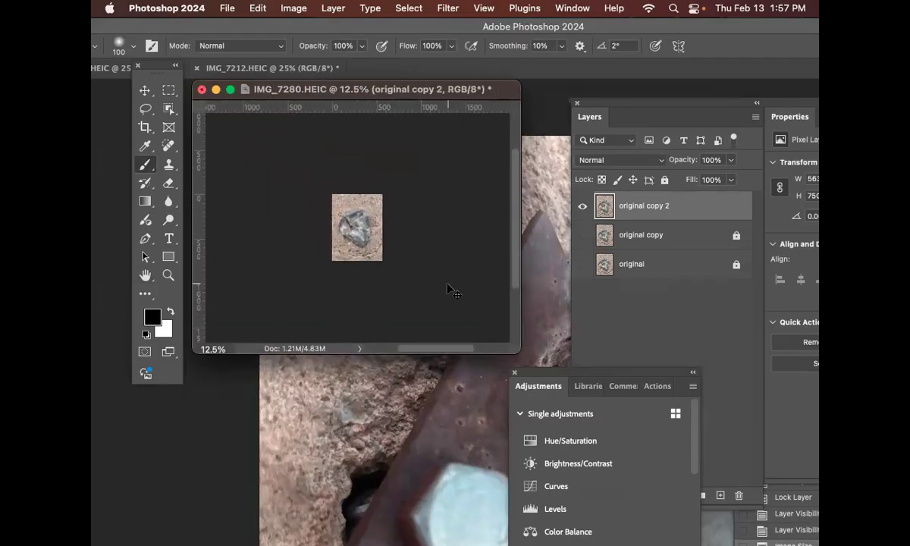
{"action": "key", "text": "super+equal"}
{"action": "key", "text": "super+equal"}
{"action": "key", "text": "super+equal"}
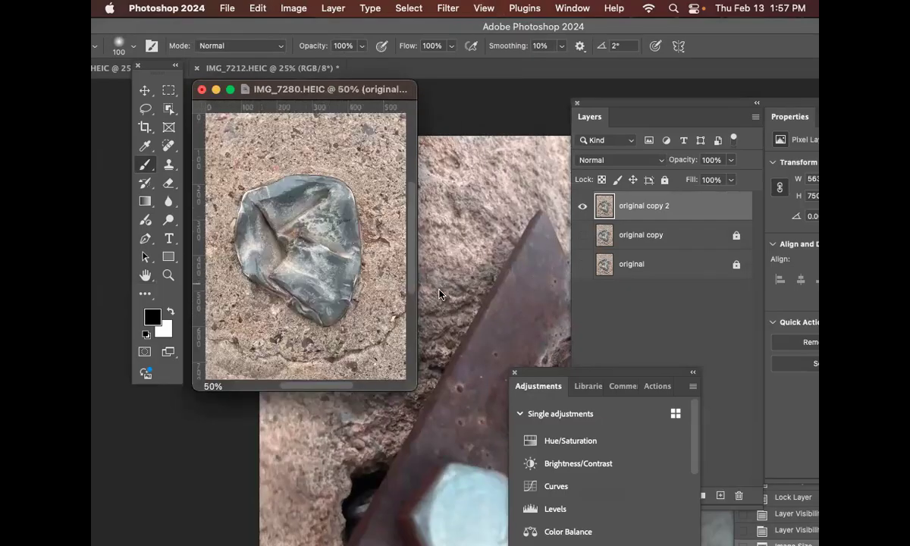
{"action": "left_click_drag", "start_coordinate": [416, 393], "coordinate": [522, 447]}
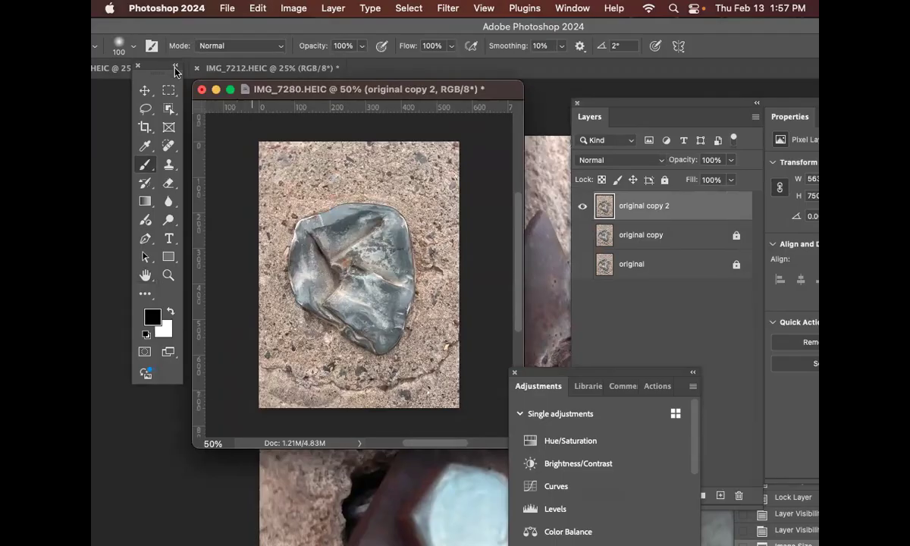
Step: Rearrange the floating tools, the main Photoshop window and the IMG_7280 window so the brush options are uncovered
{"action": "left_click_drag", "start_coordinate": [164, 66], "coordinate": [135, 114]}
{"action": "left_click_drag", "start_coordinate": [209, 27], "coordinate": [313, 170]}
{"action": "left_click_drag", "start_coordinate": [296, 92], "coordinate": [344, 265]}
{"action": "left_click_drag", "start_coordinate": [318, 168], "coordinate": [420, 46]}
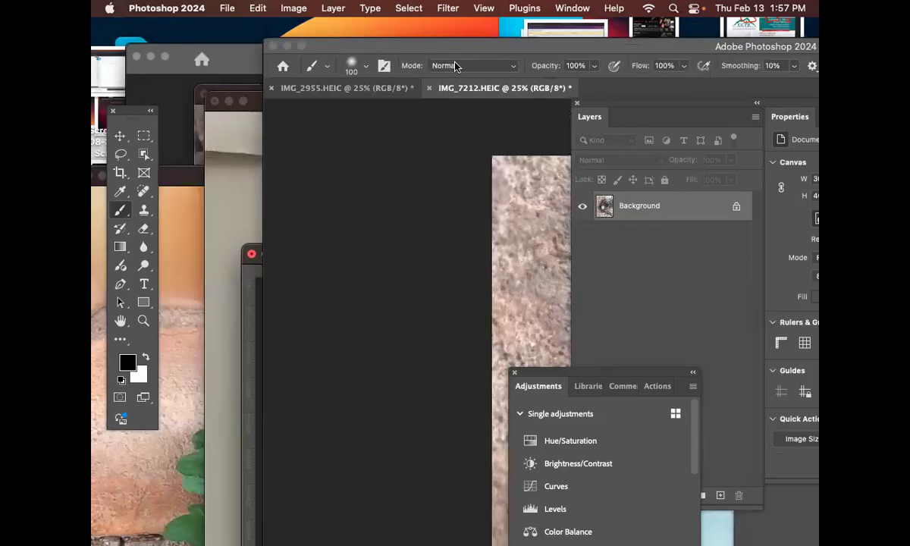
{"action": "left_click", "coordinate": [251, 296]}
{"action": "left_click_drag", "start_coordinate": [375, 251], "coordinate": [436, 121]}
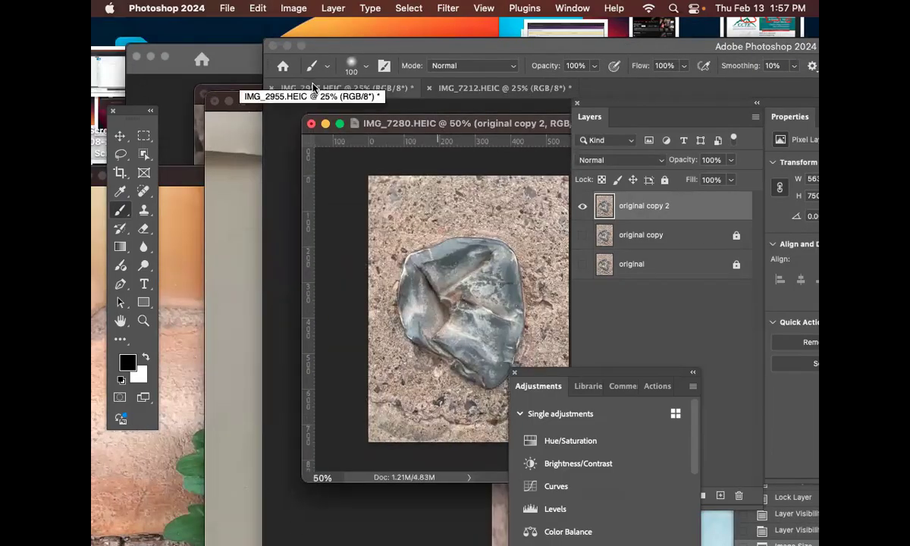
Step: Examine the brush size and hardness settings, moving the IMG_7280 window clear of them
{"action": "left_click", "coordinate": [354, 68]}
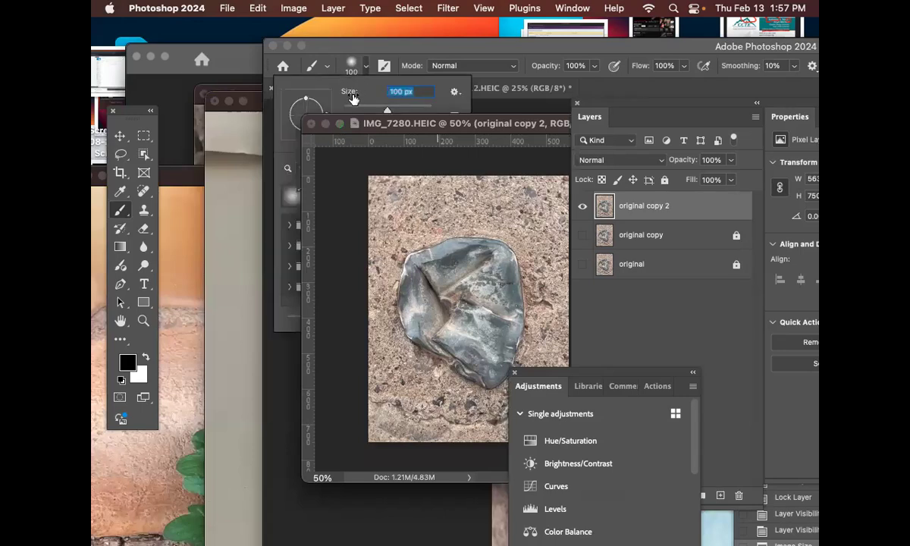
{"action": "left_click", "coordinate": [329, 115]}
{"action": "left_click_drag", "start_coordinate": [348, 115], "coordinate": [345, 185]}
{"action": "left_click", "coordinate": [348, 64]}
{"action": "left_click", "coordinate": [349, 65]}
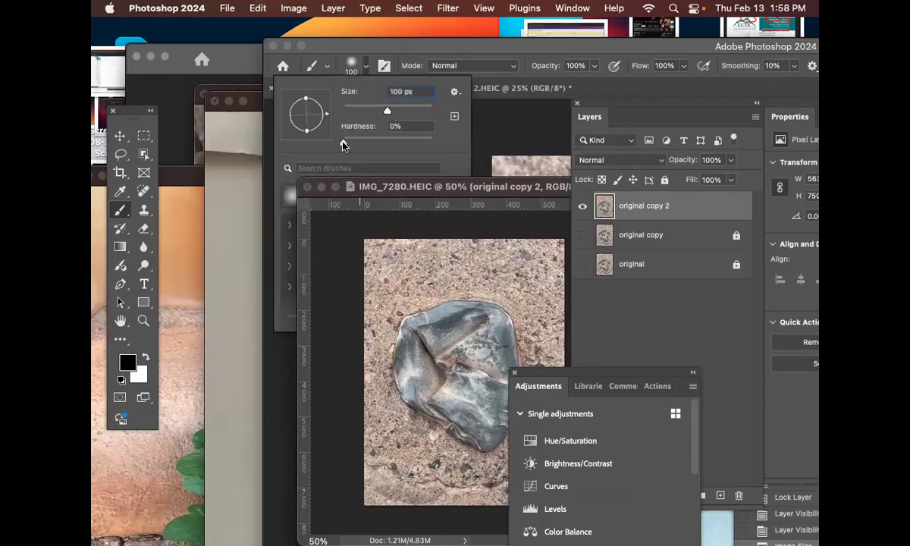
{"action": "left_click", "coordinate": [350, 66]}
{"action": "left_click", "coordinate": [352, 67]}
{"action": "left_click", "coordinate": [349, 65]}
{"action": "left_click", "coordinate": [351, 66]}
{"action": "left_click", "coordinate": [351, 66]}
{"action": "left_click", "coordinate": [351, 66]}
{"action": "left_click", "coordinate": [351, 66]}
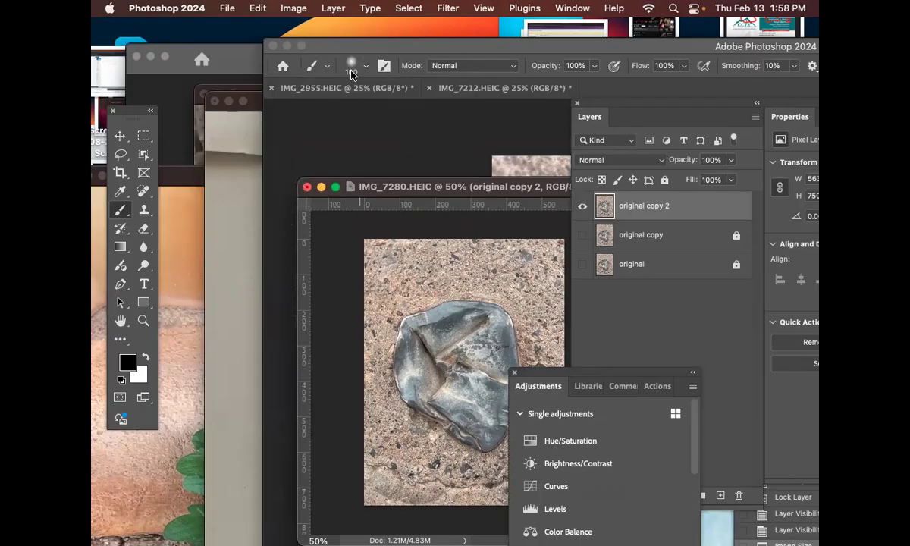
Step: Close the floating IMG_7205 and IMG_7218 documents without saving their changes
{"action": "left_click", "coordinate": [377, 50]}
{"action": "left_click_drag", "start_coordinate": [379, 51], "coordinate": [259, 171]}
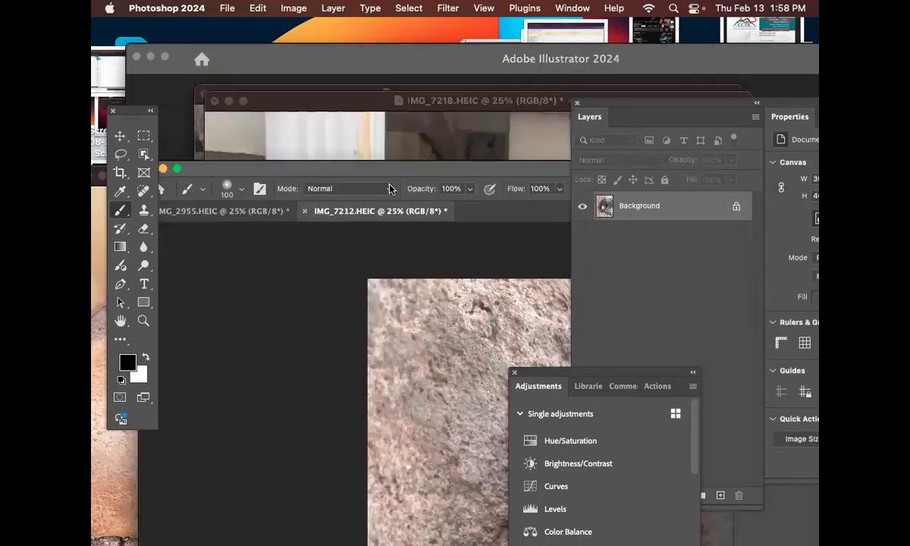
{"action": "left_click", "coordinate": [380, 104]}
{"action": "left_click_drag", "start_coordinate": [378, 101], "coordinate": [509, 114]}
{"action": "left_click_drag", "start_coordinate": [334, 95], "coordinate": [364, 93]}
{"action": "key", "text": "super+w"}
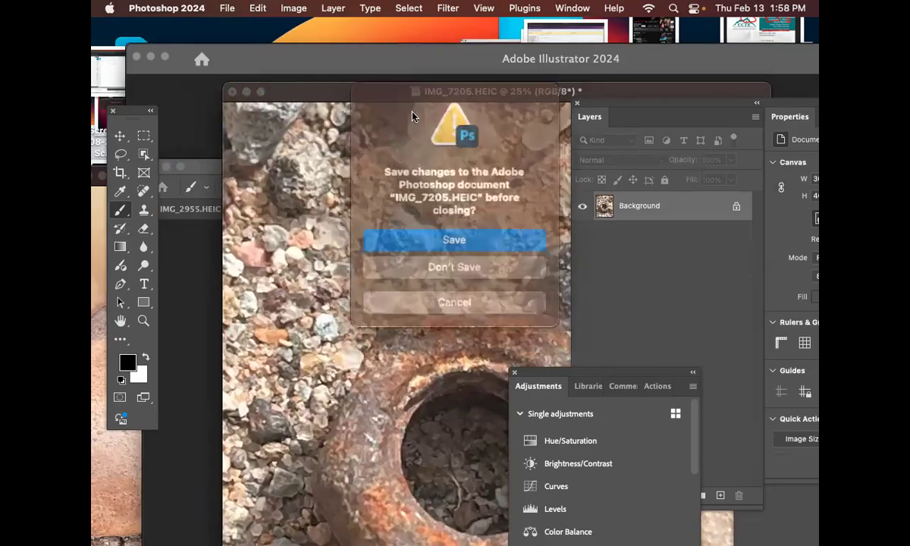
{"action": "left_click", "coordinate": [443, 262]}
{"action": "key", "text": "super+w"}
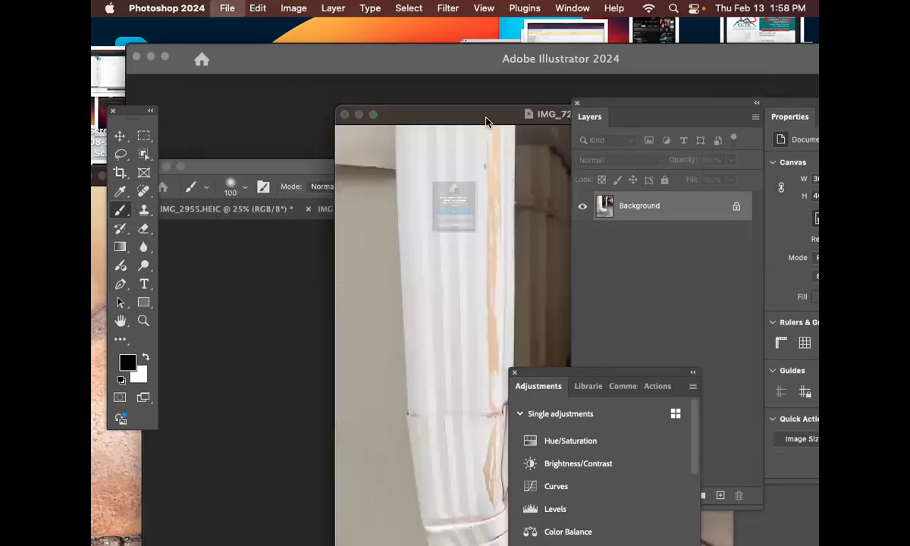
{"action": "left_click", "coordinate": [465, 263]}
Step: Reposition the main Photoshop window and place the IMG_7280 window over it beside the tools
{"action": "left_click_drag", "start_coordinate": [354, 167], "coordinate": [571, 80]}
{"action": "left_click", "coordinate": [333, 229]}
{"action": "left_click_drag", "start_coordinate": [462, 192], "coordinate": [263, 131]}
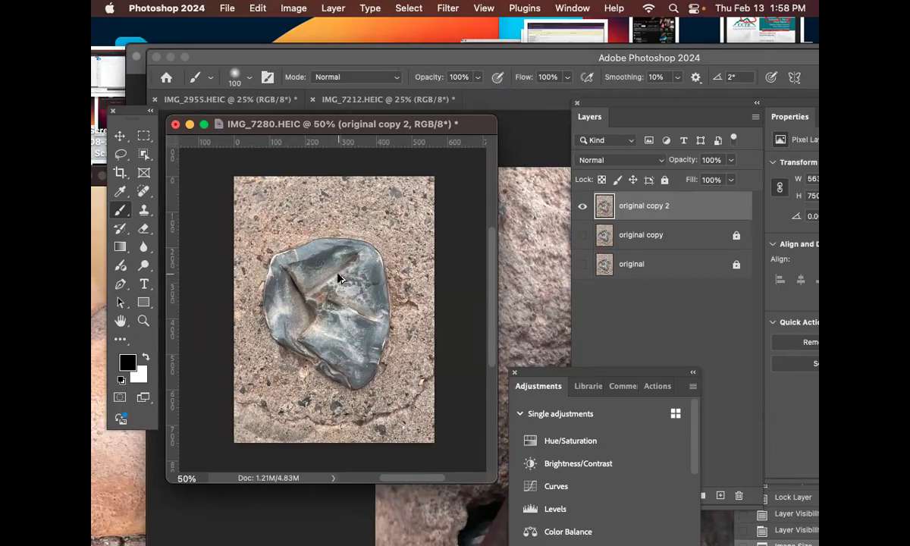
Step: Reduce the brush size to 50, also sending the original copy 2 layer to the back
{"action": "key", "text": "bracketleft"}
{"action": "key", "text": "bracketleft"}
{"action": "key", "text": "super+shift+bracketleft"}
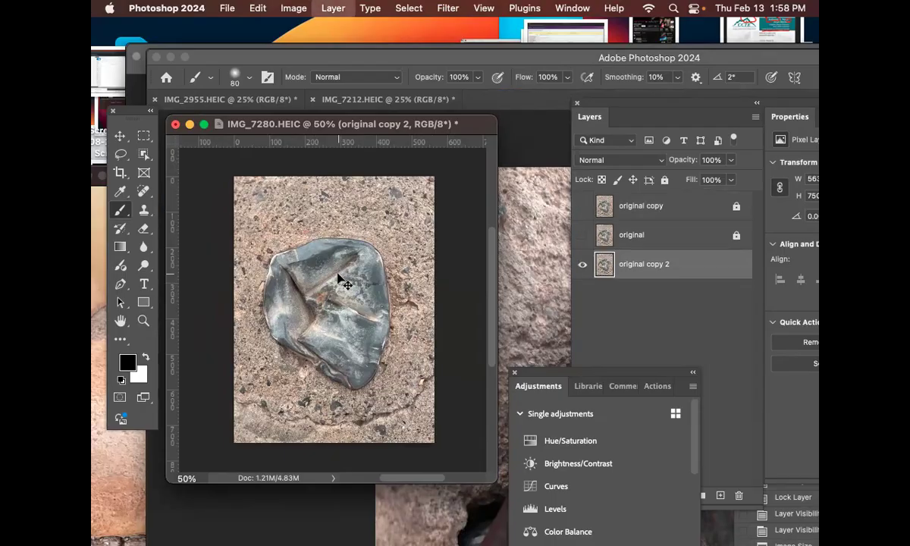
{"action": "key", "text": "super+minus"}
{"action": "key", "text": "super+minus"}
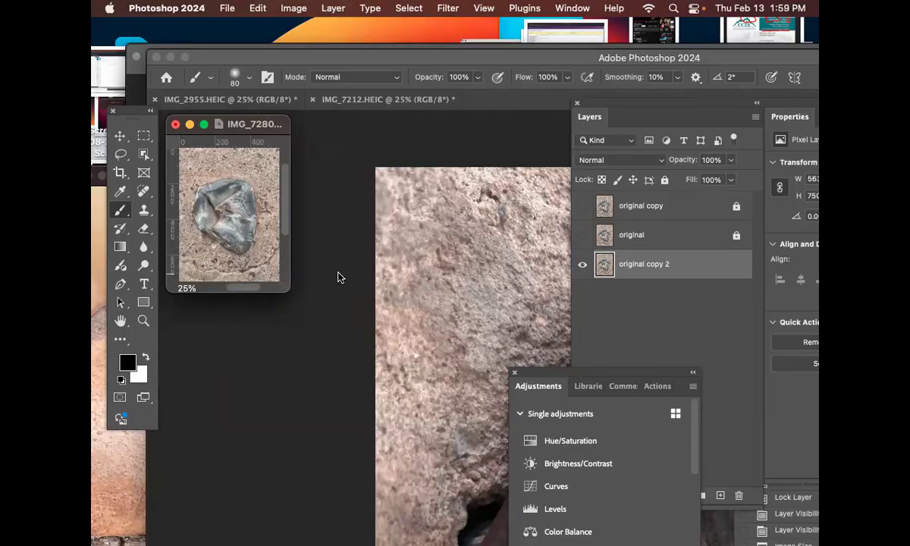
{"action": "key", "text": "bracketleft"}
{"action": "key", "text": "bracketleft"}
{"action": "key", "text": "super+equal"}
{"action": "key", "text": "super+equal"}
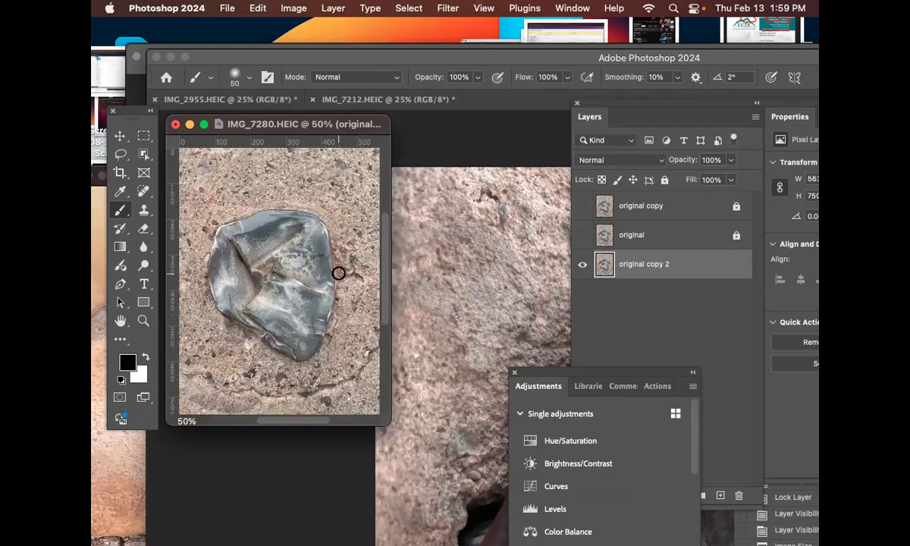
Step: Enlarge the brush size to 200 over the IMG_7280 image
{"action": "key", "text": "bracketright"}
{"action": "key", "text": "bracketright"}
{"action": "key", "text": "bracketright"}
{"action": "key", "text": "bracketright"}
{"action": "key", "text": "bracketright"}
{"action": "key", "text": "bracketright"}
{"action": "key", "text": "bracketright"}
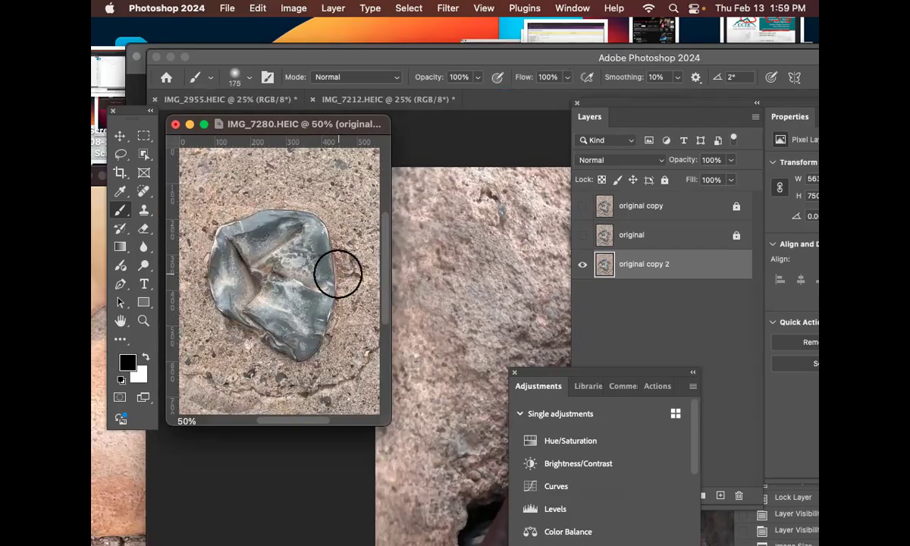
{"action": "key", "text": "bracketright"}
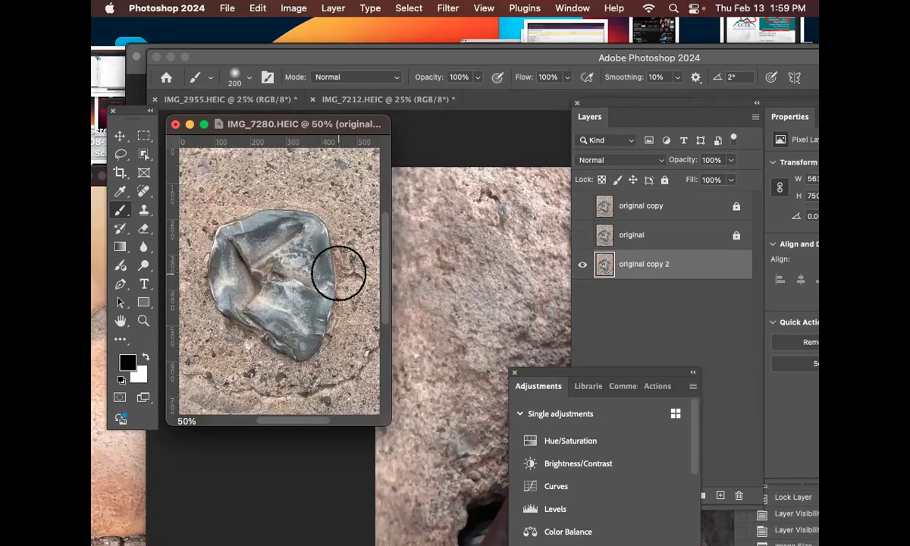
Step: Show the IMG_7280 image at 66.67% and set the Brush tool's size to 100
{"action": "left_click_drag", "start_coordinate": [390, 424], "coordinate": [528, 530]}
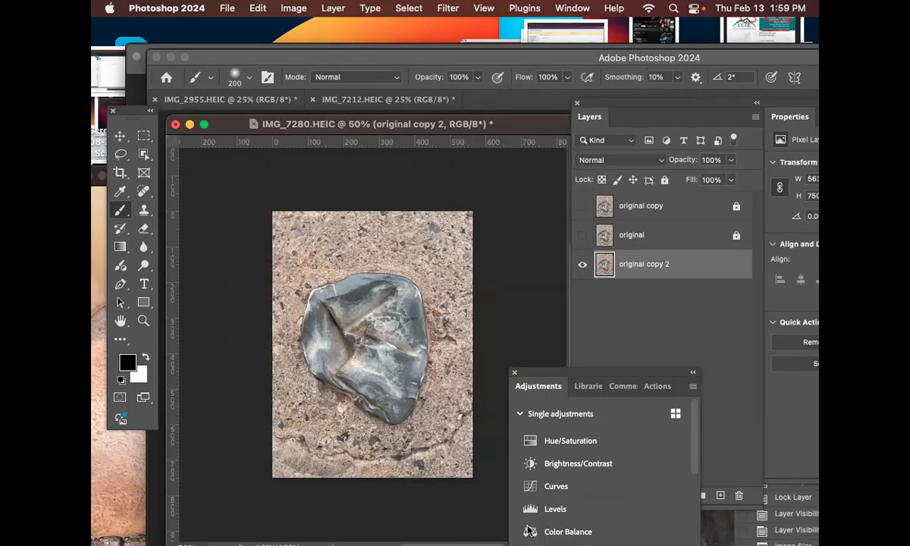
{"action": "key", "text": "super+plus"}
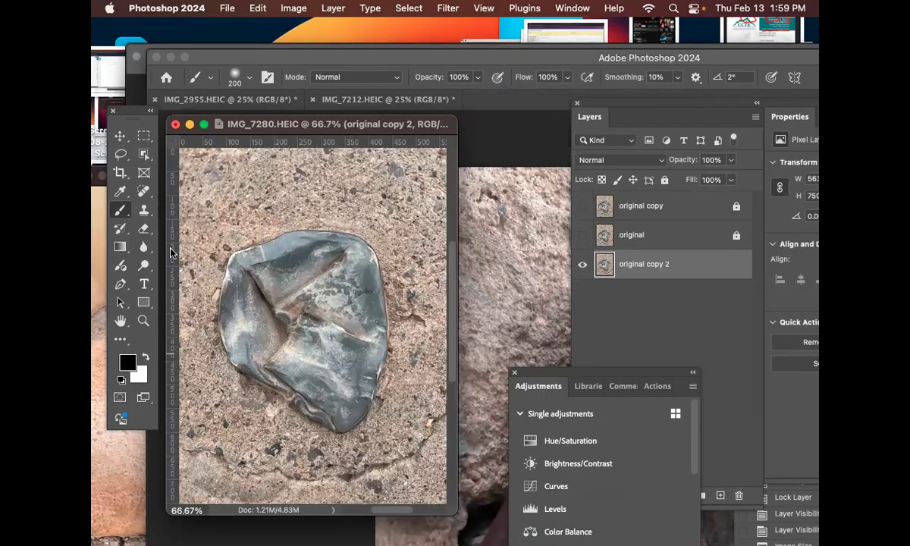
{"action": "right_click", "coordinate": [119, 210]}
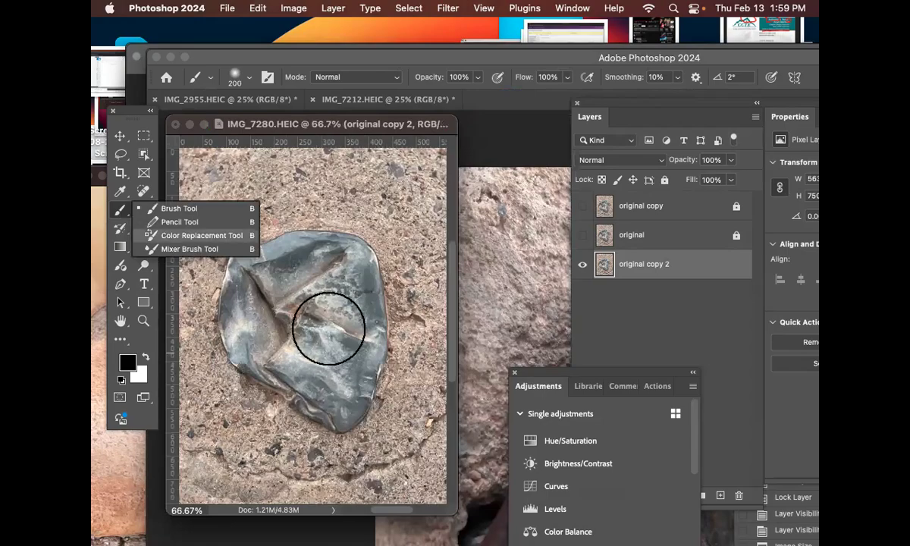
{"action": "key", "text": "bracketleft"}
{"action": "key", "text": "bracketleft"}
{"action": "key", "text": "bracketleft"}
{"action": "key", "text": "bracketleft"}
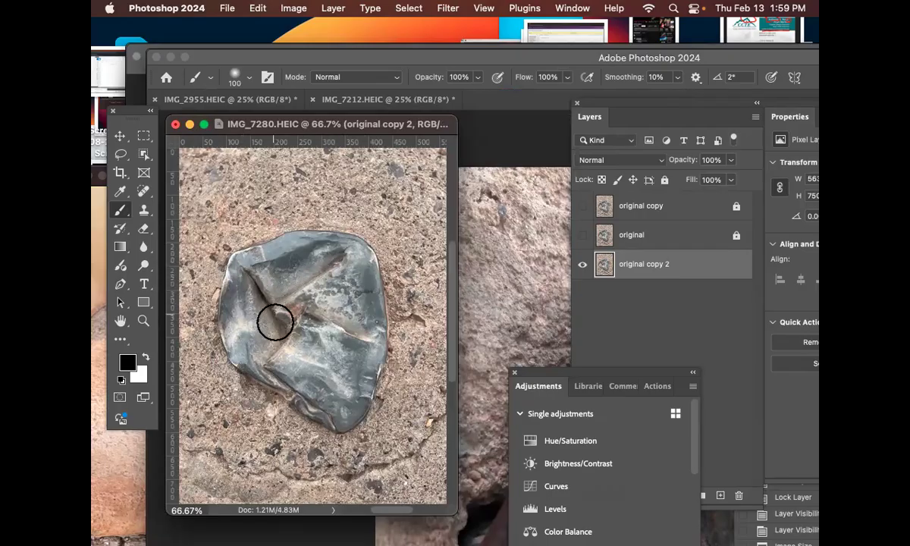
Step: Move the original copy 2 layer above the two locked layers and enter Quick Mask mode on it
{"action": "left_click", "coordinate": [122, 399]}
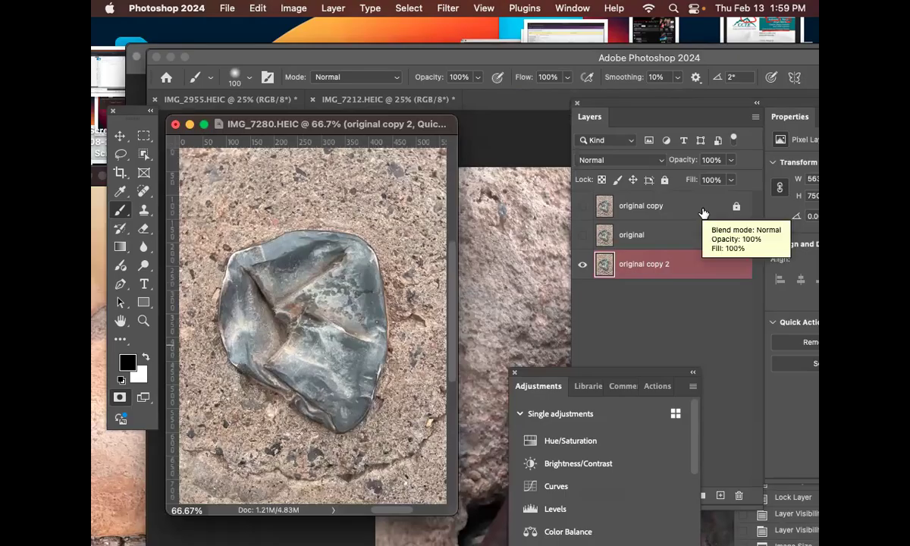
{"action": "left_click_drag", "start_coordinate": [641, 258], "coordinate": [683, 201]}
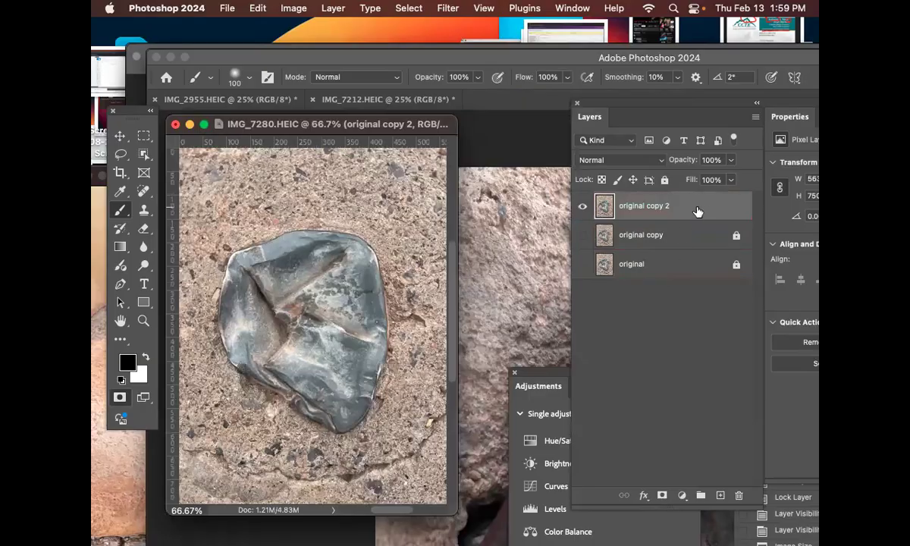
{"action": "left_click", "coordinate": [118, 398]}
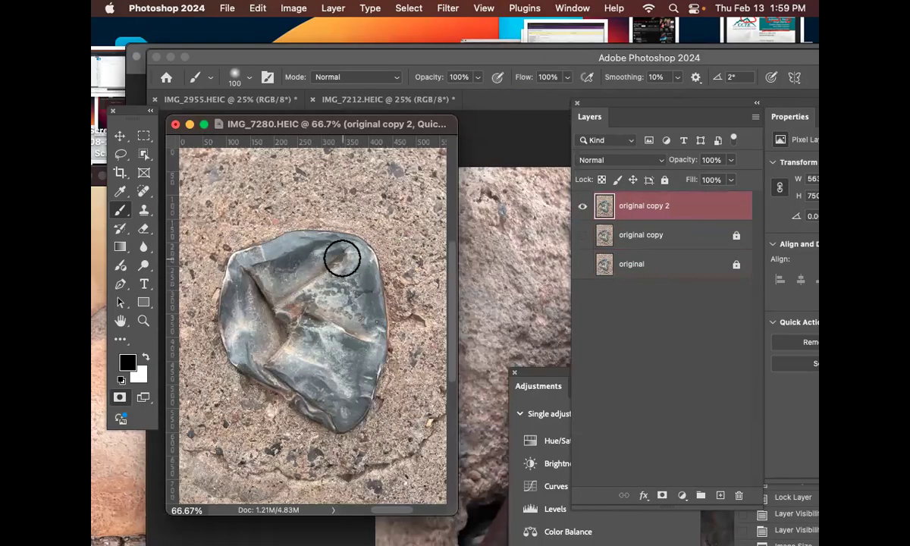
Step: Try painting a Quick Mask over the K-shaped creases of the gray object, and undo the strokes
{"action": "mouse_move", "coordinate": [348, 254]}
{"action": "left_mouse_down"}
{"action": "mouse_move", "coordinate": [325, 269]}
{"action": "mouse_move", "coordinate": [292, 265]}
{"action": "mouse_move", "coordinate": [255, 288]}
{"action": "mouse_move", "coordinate": [246, 270]}
{"action": "mouse_move", "coordinate": [284, 343]}
{"action": "left_mouse_up"}
{"action": "mouse_move", "coordinate": [369, 342]}
{"action": "left_mouse_down"}
{"action": "mouse_move", "coordinate": [326, 326]}
{"action": "mouse_move", "coordinate": [271, 286]}
{"action": "left_mouse_up"}
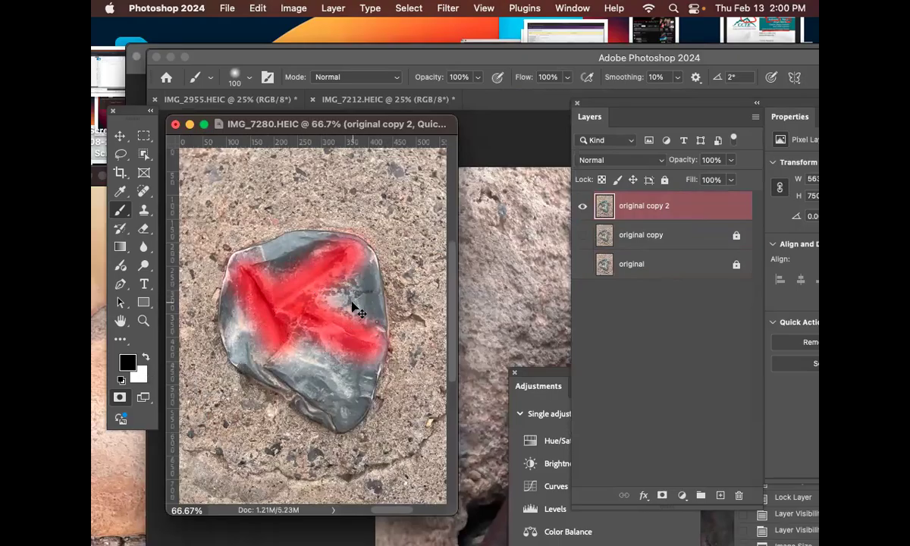
{"action": "key", "text": "super+z"}
{"action": "key", "text": "super+z"}
{"action": "key", "text": "super+z"}
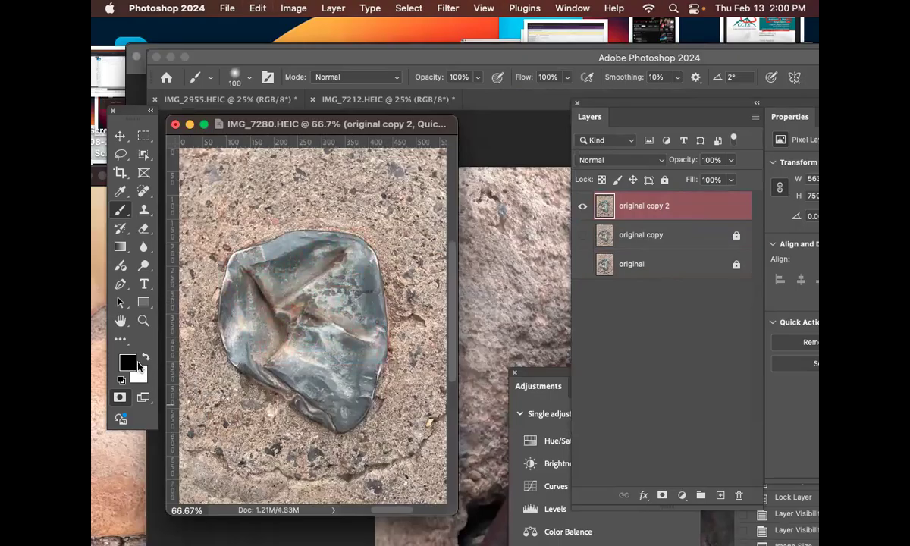
{"action": "left_click", "coordinate": [138, 366]}
{"action": "left_click", "coordinate": [601, 177]}
{"action": "left_click", "coordinate": [119, 396]}
{"action": "mouse_move", "coordinate": [266, 270]}
{"action": "left_mouse_down"}
{"action": "mouse_move", "coordinate": [284, 341]}
{"action": "mouse_move", "coordinate": [266, 315]}
{"action": "mouse_move", "coordinate": [341, 262]}
{"action": "left_mouse_up"}
{"action": "left_click_drag", "start_coordinate": [324, 311], "coordinate": [389, 351]}
{"action": "key", "text": "super+z"}
{"action": "key", "text": "super+z"}
{"action": "key", "text": "super+z"}
Step: Paint a black Quick Mask over the K-shaped creases, exit the mask mode and invert the selection to select only the painted area
{"action": "left_click", "coordinate": [119, 397]}
{"action": "left_click_drag", "start_coordinate": [246, 274], "coordinate": [292, 346]}
{"action": "mouse_move", "coordinate": [348, 257]}
{"action": "left_mouse_down"}
{"action": "mouse_move", "coordinate": [300, 279]}
{"action": "mouse_move", "coordinate": [311, 311]}
{"action": "mouse_move", "coordinate": [359, 337]}
{"action": "mouse_move", "coordinate": [315, 311]}
{"action": "mouse_move", "coordinate": [323, 271]}
{"action": "mouse_move", "coordinate": [294, 293]}
{"action": "left_mouse_up"}
{"action": "left_click_drag", "start_coordinate": [243, 281], "coordinate": [280, 335]}
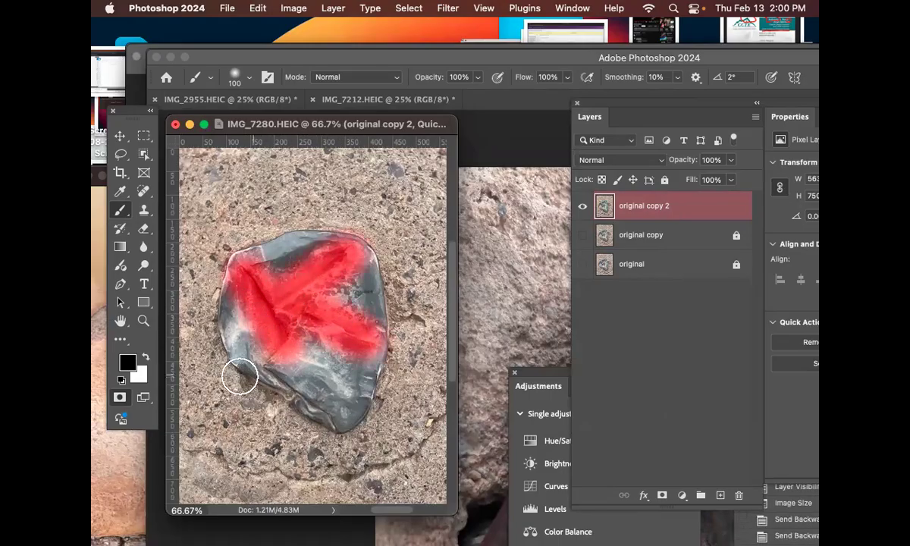
{"action": "left_click", "coordinate": [120, 398]}
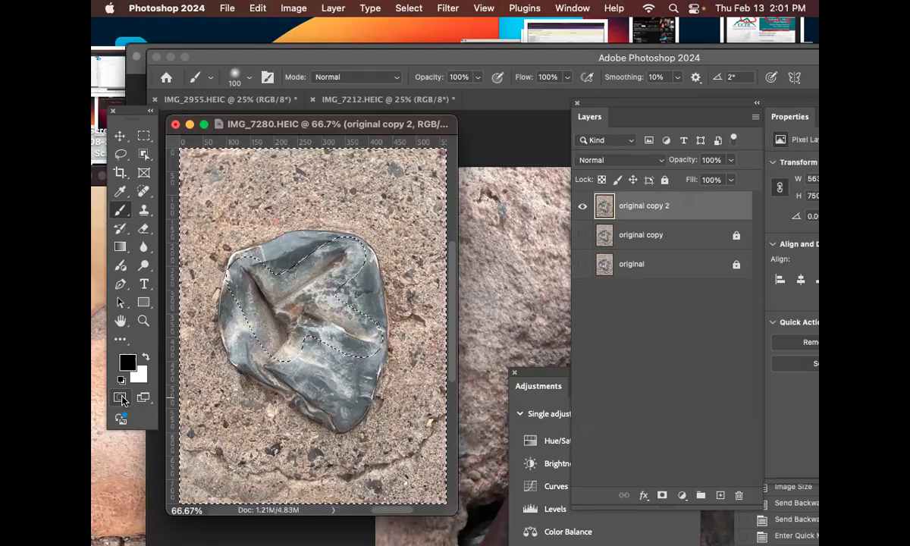
{"action": "key", "text": "shift+super+i"}
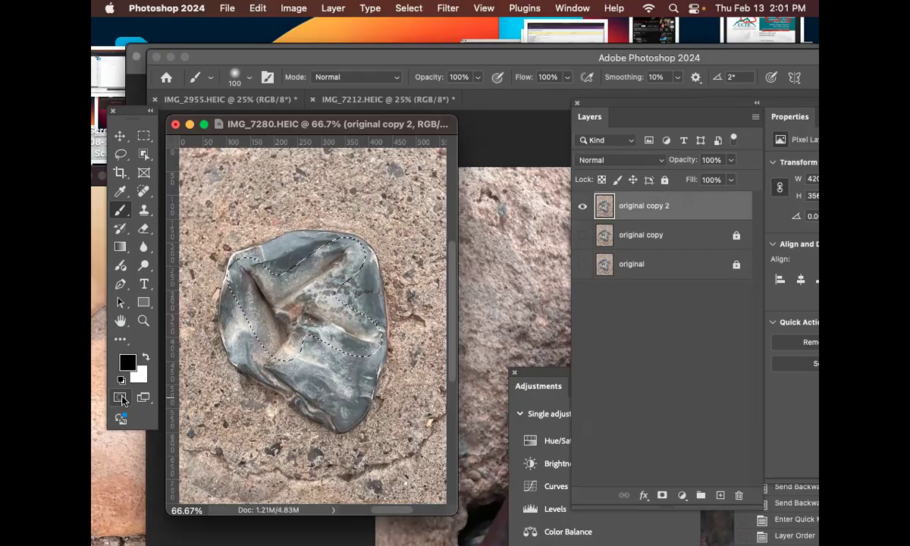
{"action": "left_click", "coordinate": [121, 397]}
{"action": "key", "text": "super+i"}
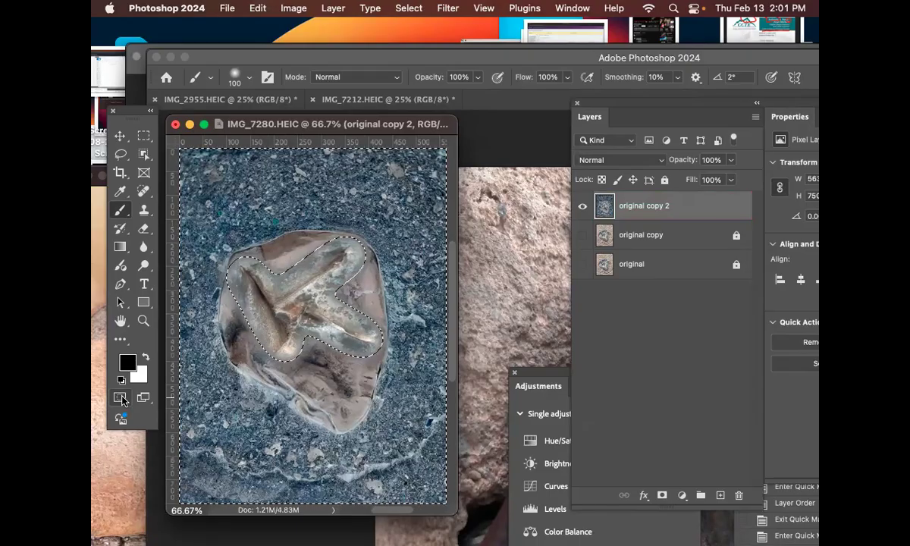
{"action": "key", "text": "super+z"}
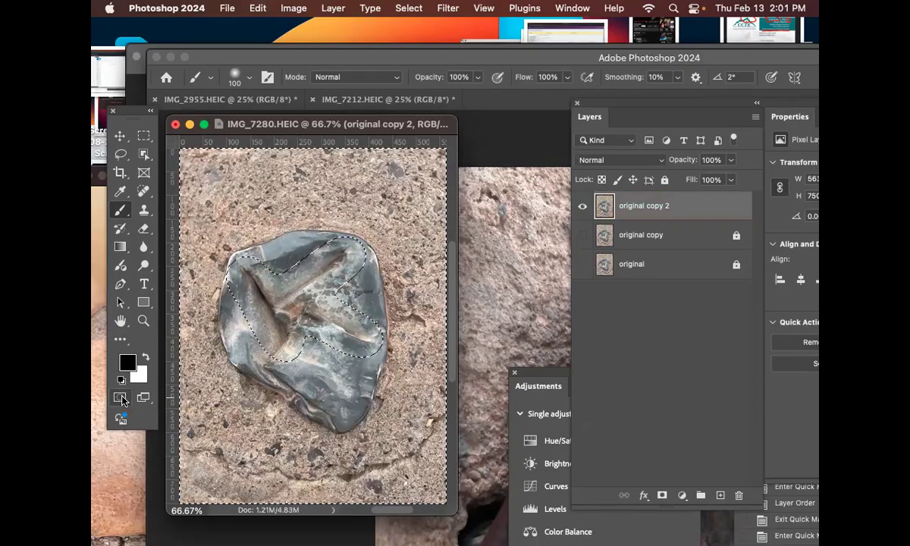
{"action": "key", "text": "shift+super+i"}
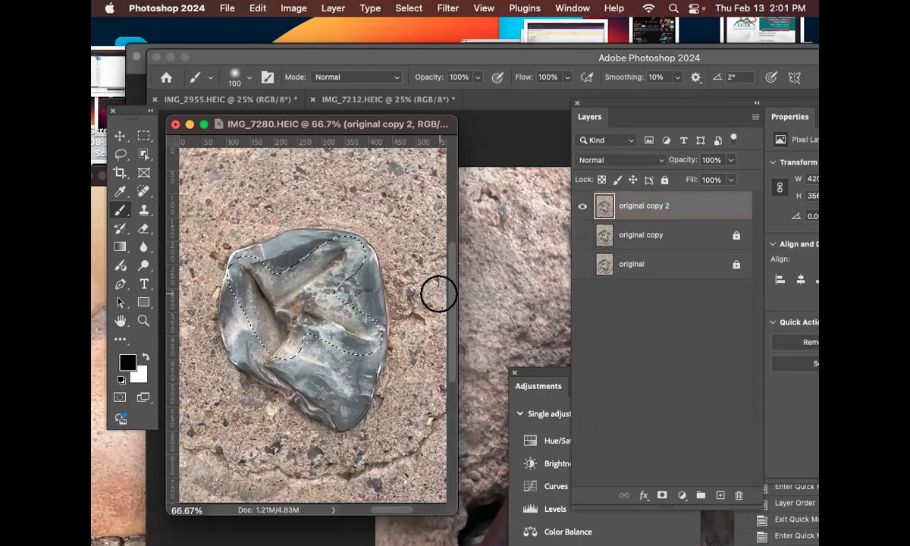
Step: Darken the selected creases with Levels, using black input 68, midtone 0.97 and white input 255, and deselect the area
{"action": "key", "text": "super+l"}
{"action": "left_click_drag", "start_coordinate": [378, 97], "coordinate": [539, 262]}
{"action": "left_click_drag", "start_coordinate": [465, 418], "coordinate": [498, 425]}
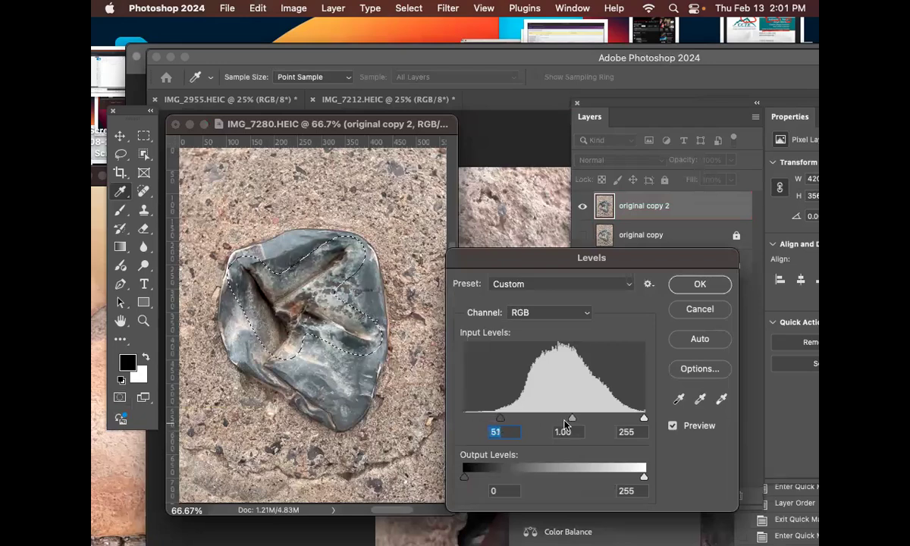
{"action": "left_click_drag", "start_coordinate": [571, 422], "coordinate": [574, 424]}
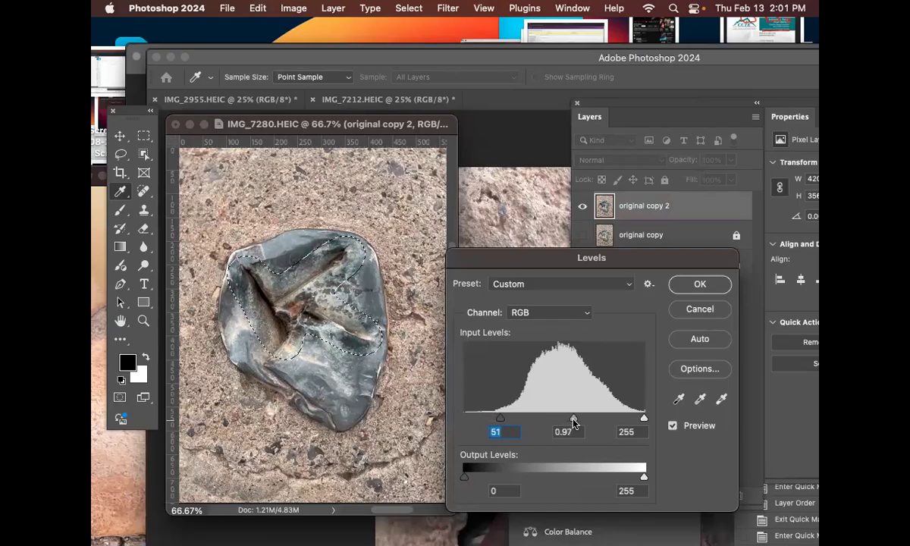
{"action": "left_click_drag", "start_coordinate": [643, 419], "coordinate": [645, 421]}
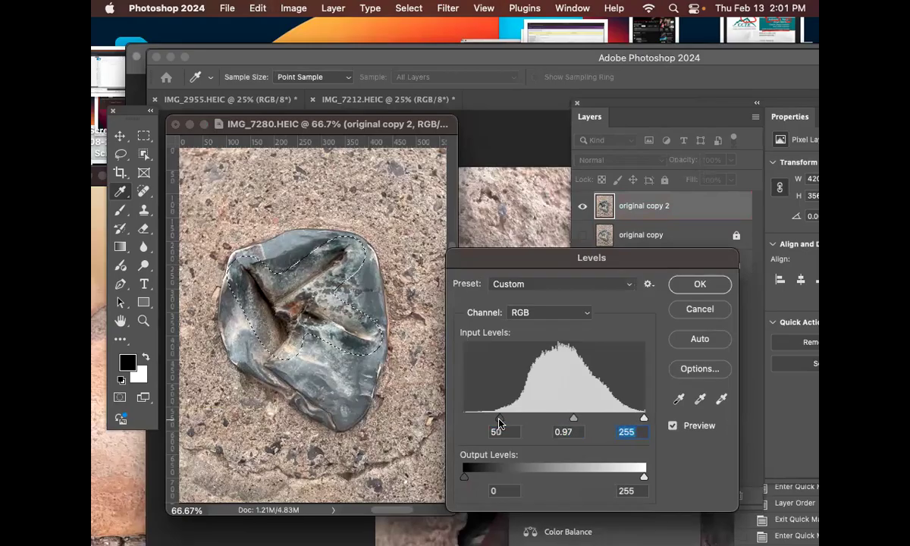
{"action": "left_click_drag", "start_coordinate": [501, 422], "coordinate": [502, 422]}
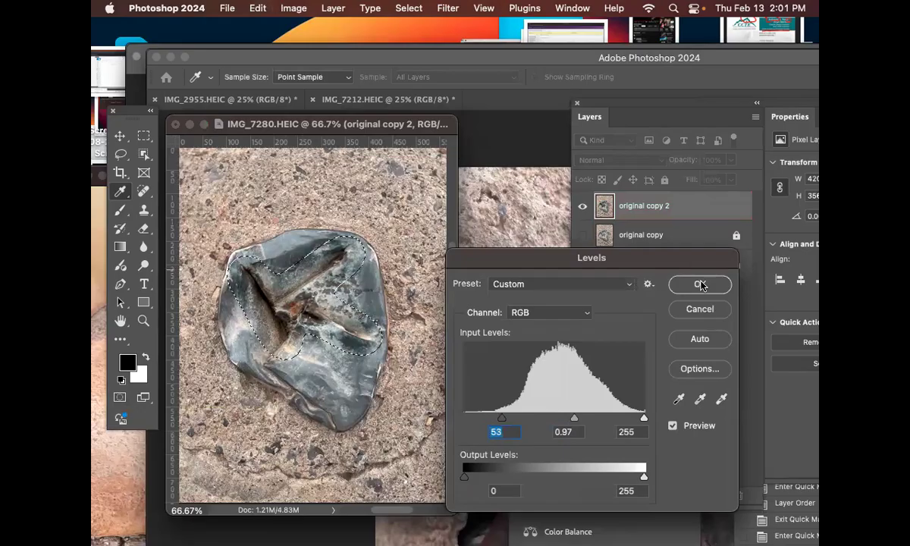
{"action": "mouse_move", "coordinate": [512, 419]}
{"action": "left_mouse_down"}
{"action": "mouse_move", "coordinate": [562, 417]}
{"action": "mouse_move", "coordinate": [493, 419]}
{"action": "mouse_move", "coordinate": [511, 419]}
{"action": "left_mouse_up"}
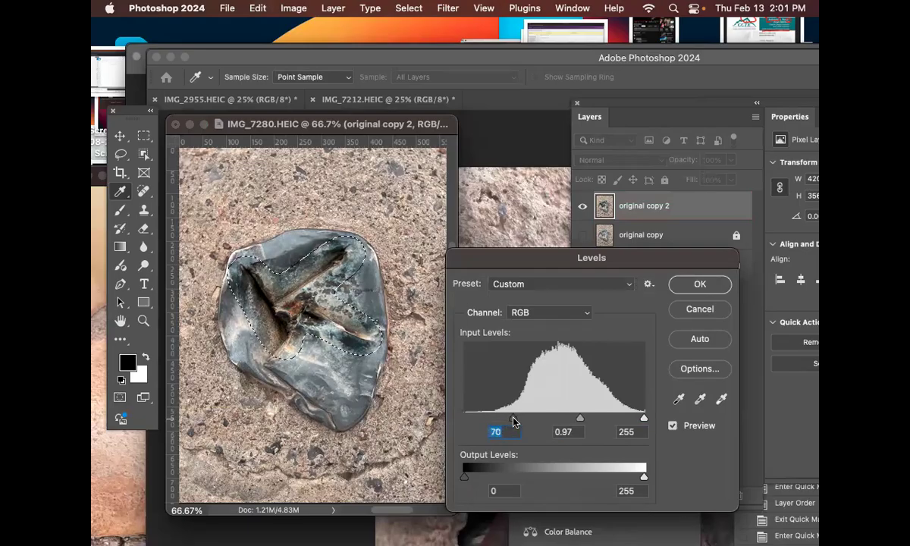
{"action": "left_click", "coordinate": [700, 284]}
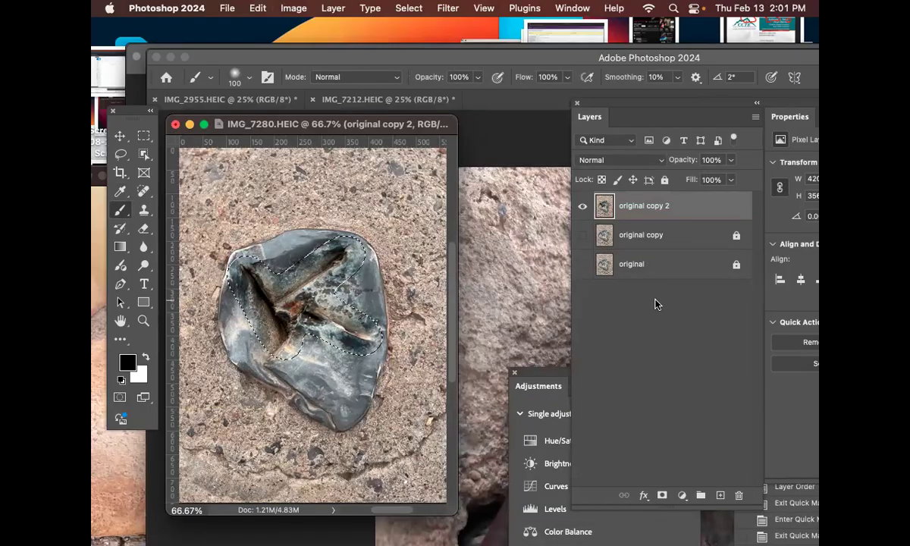
{"action": "key", "text": "super+d"}
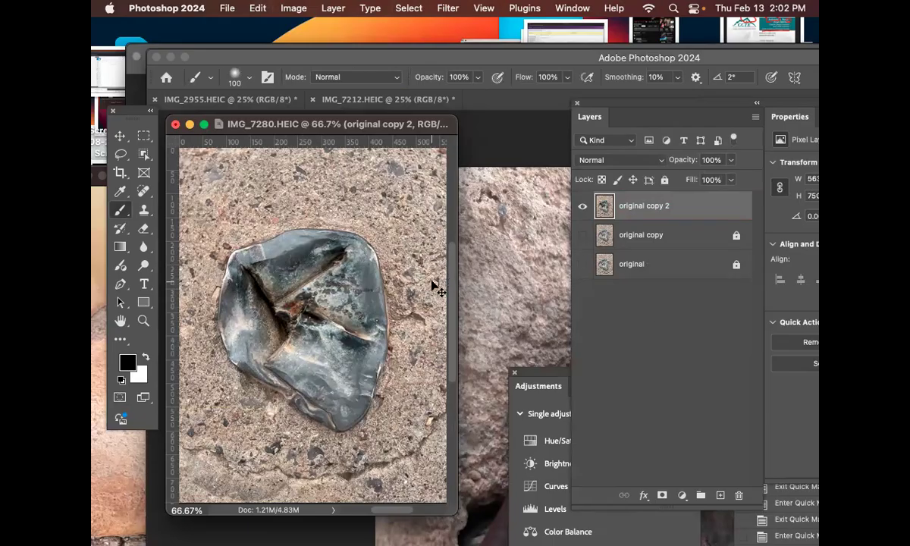
Step: Save the document as Letter_k.psd in Photoshop format in the practice 2 folder
{"action": "key", "text": "super+s"}
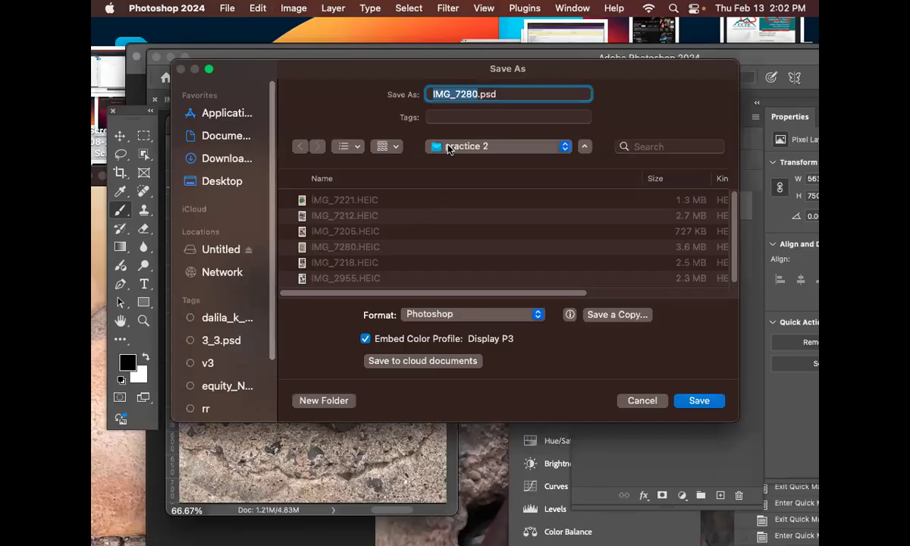
{"action": "type", "text": "Letter"}
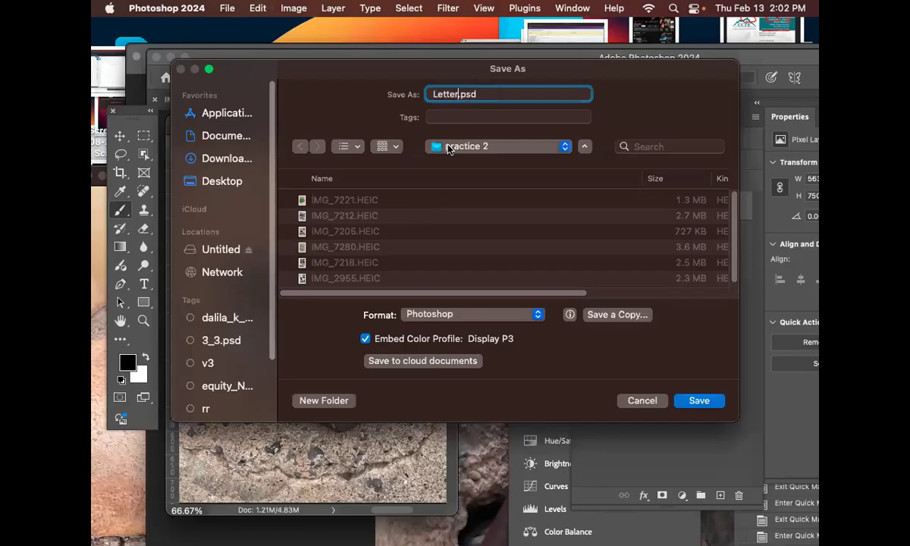
{"action": "type", "text": "_k"}
{"action": "left_click", "coordinate": [496, 315]}
{"action": "left_click", "coordinate": [495, 311]}
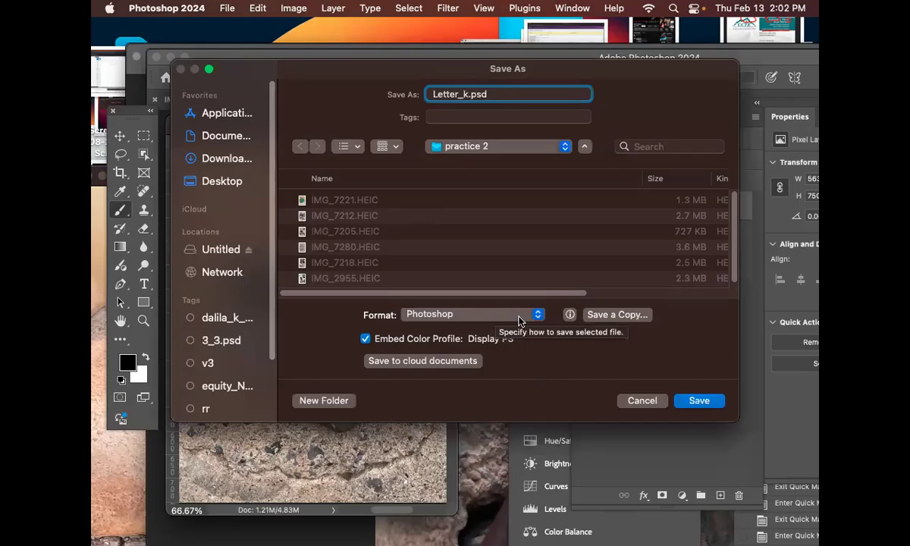
{"action": "left_click", "coordinate": [709, 403]}
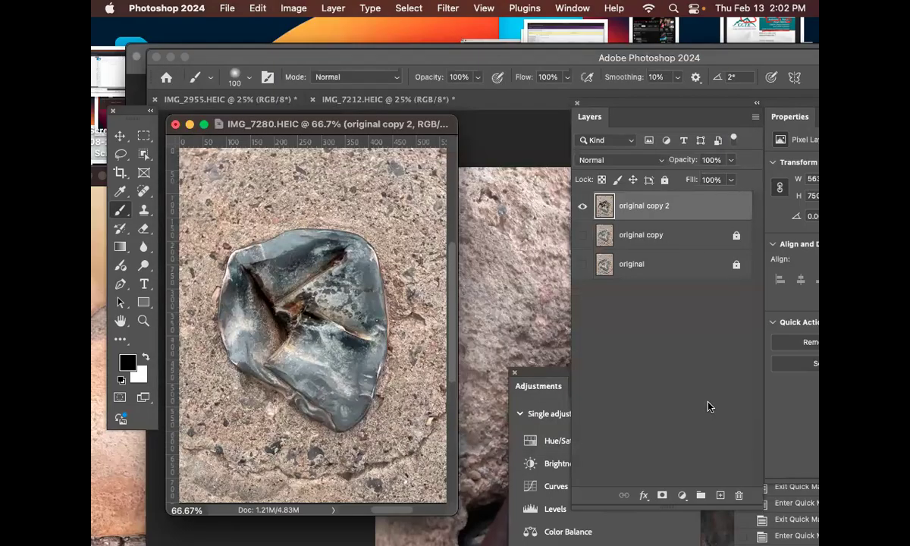
{"action": "left_click", "coordinate": [687, 294]}
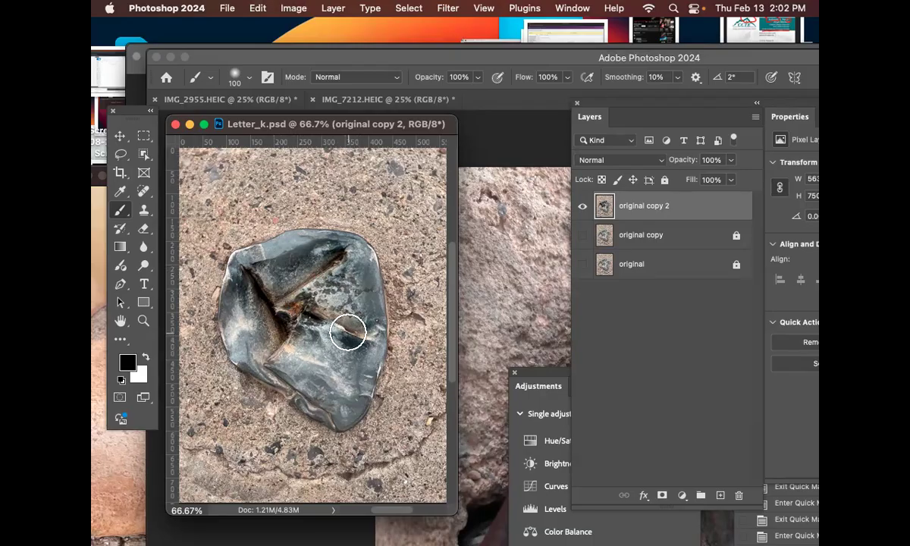
Step: Add a Black & White adjustment layer above the original copy 2 layer, keeping the Normal mode and 100% opacity
{"action": "left_click", "coordinate": [338, 9]}
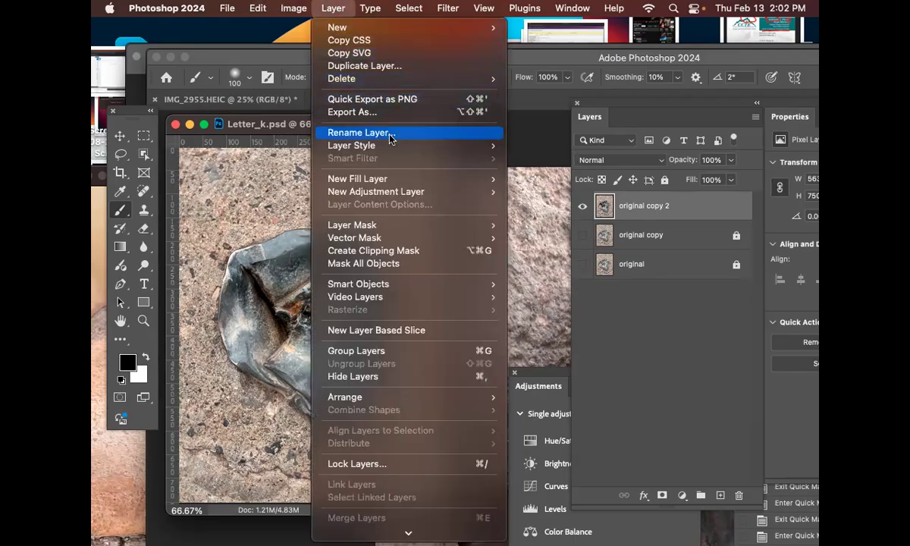
{"action": "mouse_move", "coordinate": [398, 195]}
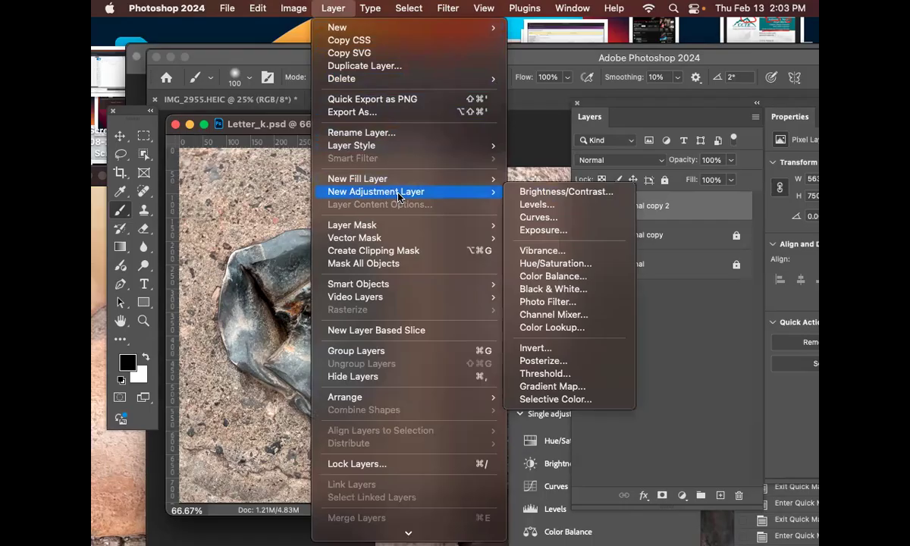
{"action": "left_click", "coordinate": [590, 292]}
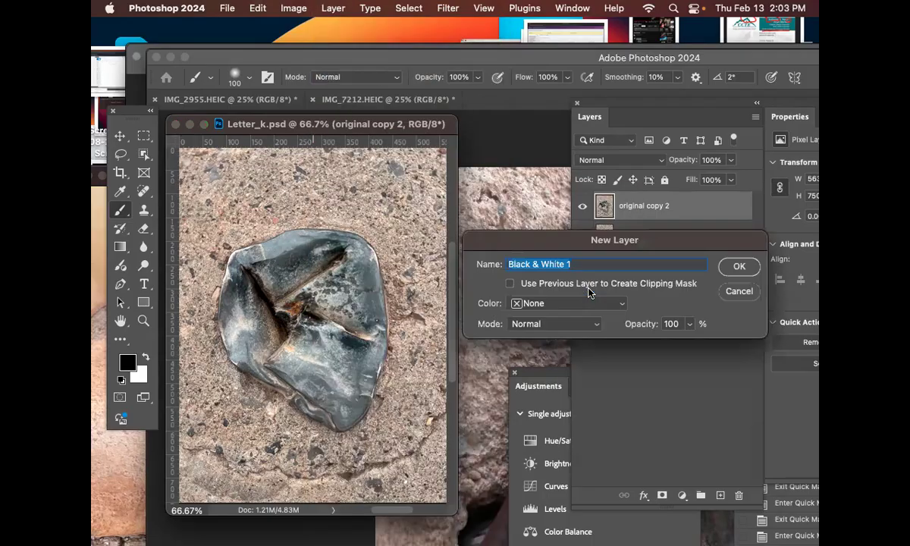
{"action": "left_click", "coordinate": [739, 266]}
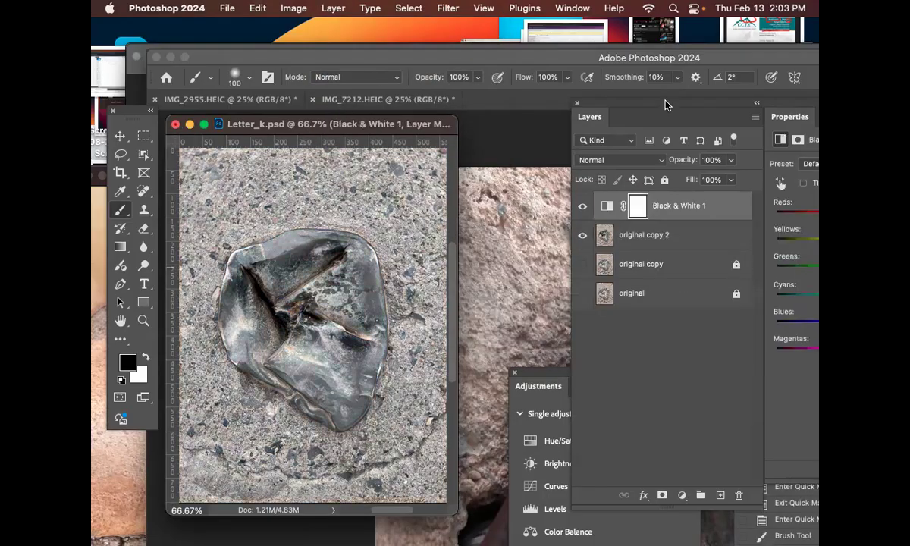
Step: Set the Black & White adjustment to Reds -48, Yellows -48, Greens 78, Cyans 148, Blues -108 and Magentas -50
{"action": "left_click_drag", "start_coordinate": [656, 103], "coordinate": [544, 107]}
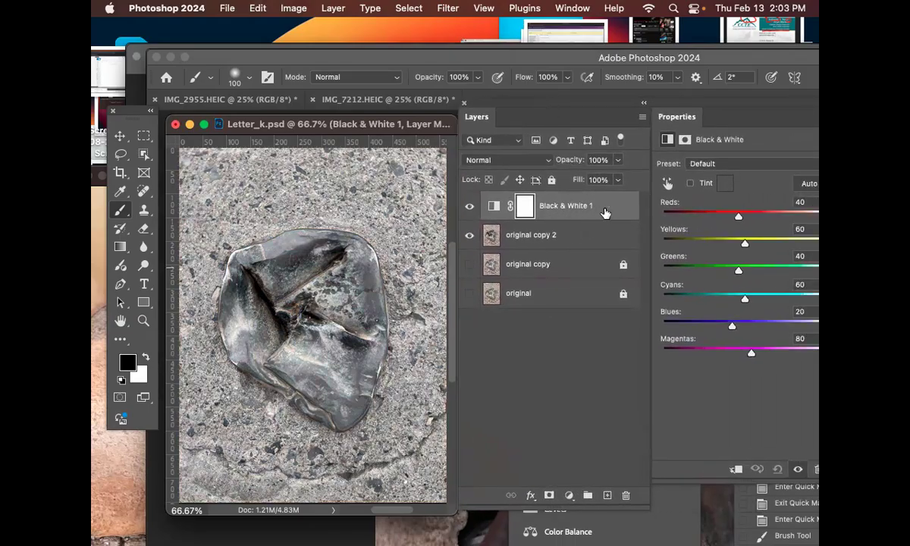
{"action": "left_click_drag", "start_coordinate": [740, 220], "coordinate": [707, 217]}
{"action": "left_click_drag", "start_coordinate": [745, 242], "coordinate": [772, 301]}
{"action": "left_click_drag", "start_coordinate": [732, 325], "coordinate": [691, 326]}
{"action": "left_click_drag", "start_coordinate": [753, 357], "coordinate": [709, 368]}
{"action": "left_click_drag", "start_coordinate": [706, 216], "coordinate": [712, 250]}
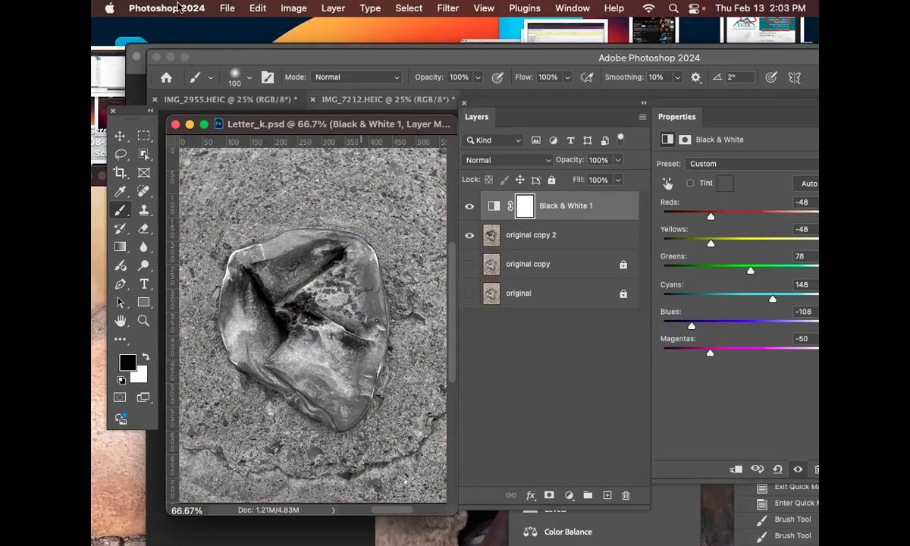
Step: Save a JPEG copy named Letter_k copy.jpg in the practice 2 folder with quality 12 and Baseline ("Standard") format
{"action": "left_click", "coordinate": [227, 9]}
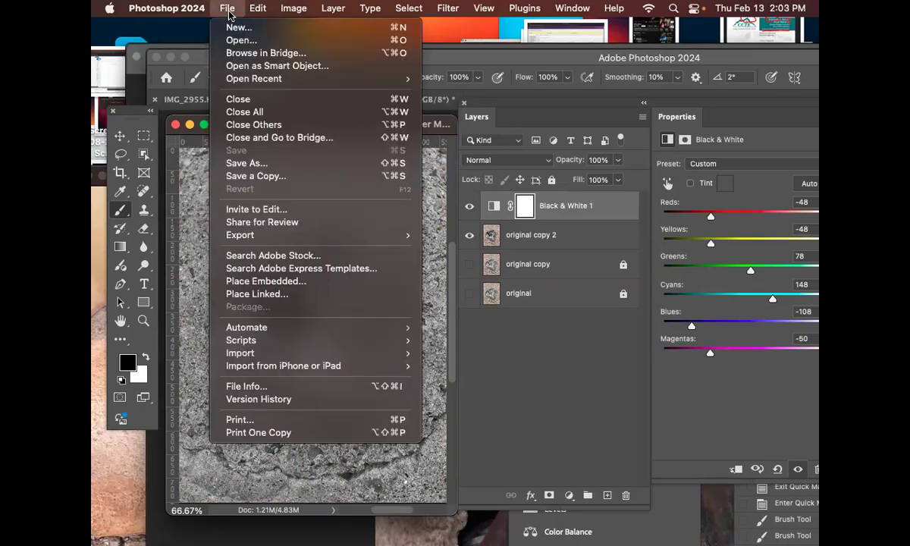
{"action": "left_click", "coordinate": [276, 179]}
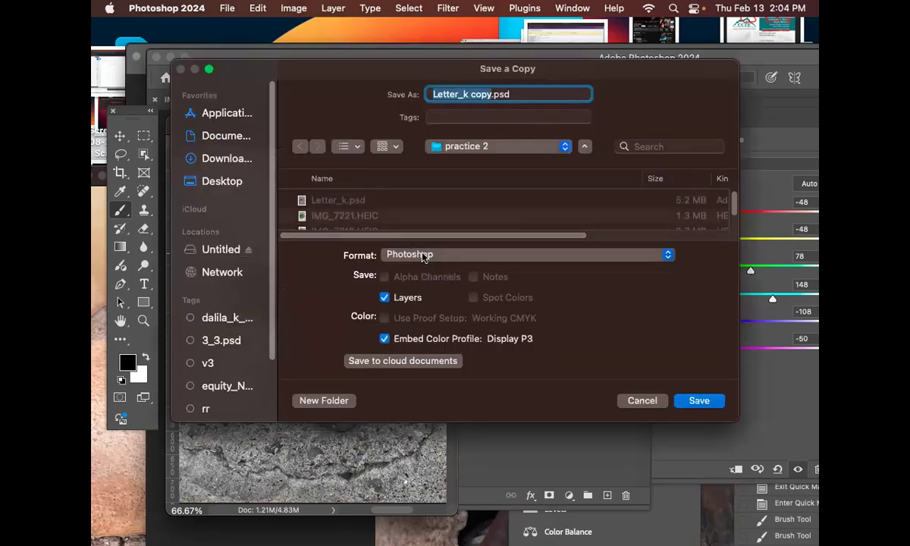
{"action": "left_click", "coordinate": [424, 256]}
{"action": "left_click", "coordinate": [446, 368]}
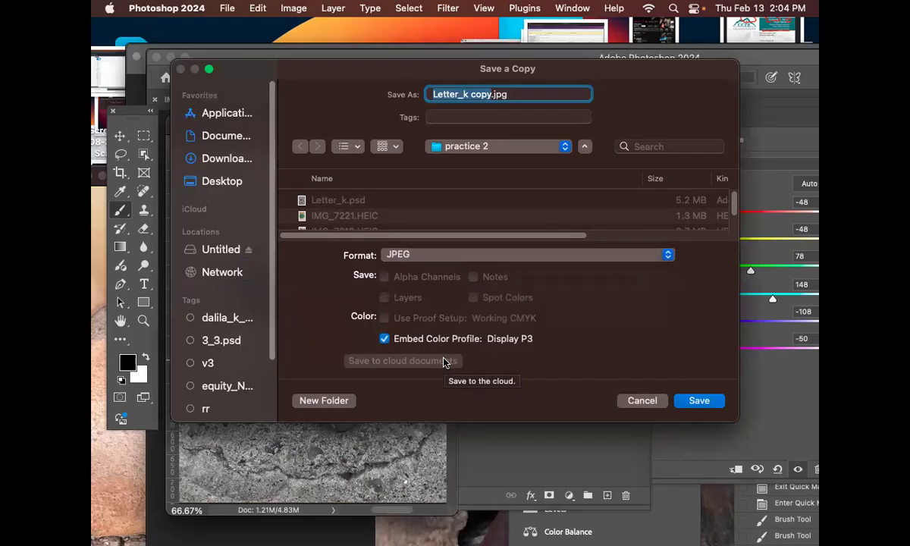
{"action": "left_click", "coordinate": [706, 402]}
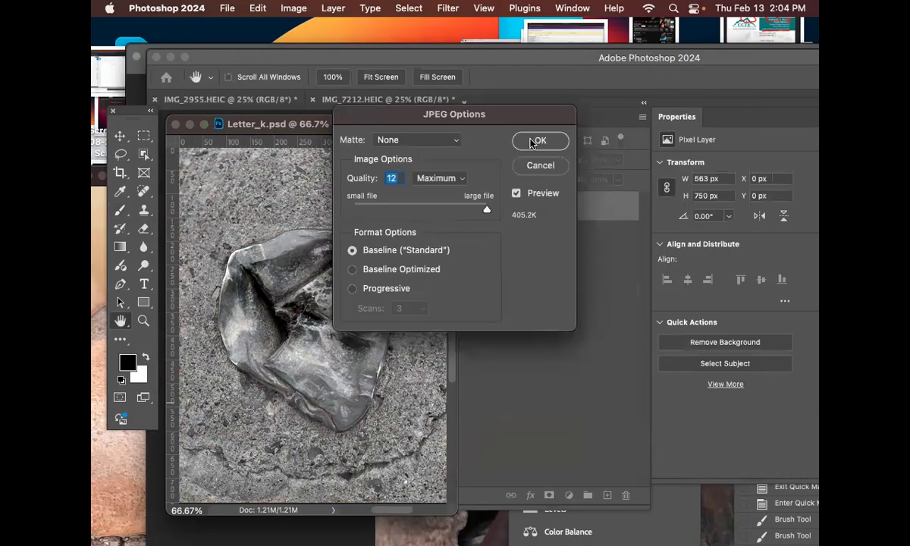
{"action": "left_click", "coordinate": [540, 140]}
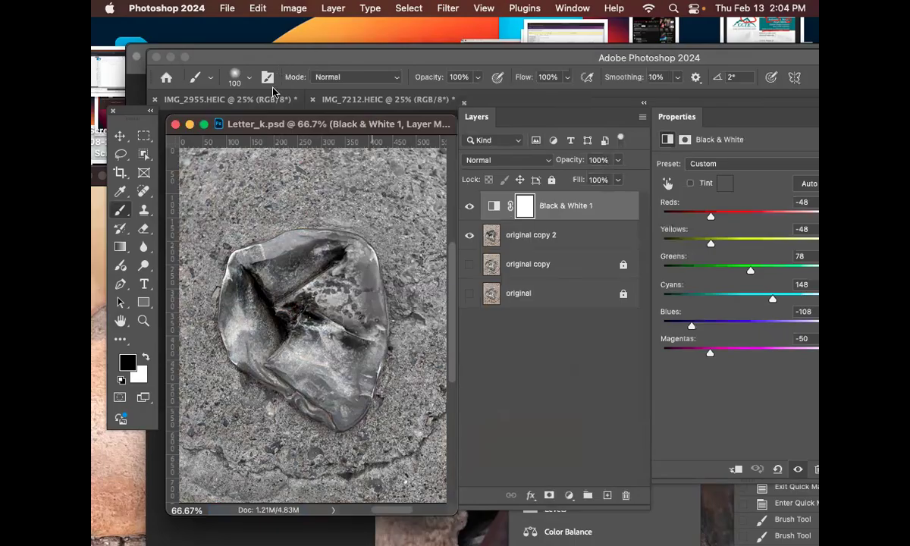
Step: Move the Photoshop windows aside and switch to Illustrator with the Untitled-4 document in front
{"action": "left_click_drag", "start_coordinate": [318, 125], "coordinate": [487, 113]}
{"action": "left_click_drag", "start_coordinate": [297, 57], "coordinate": [515, 69]}
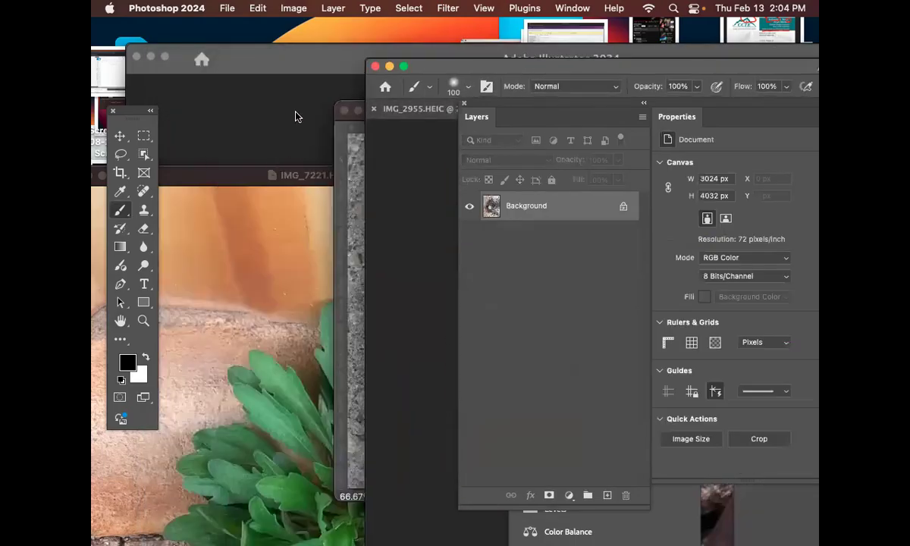
{"action": "mouse_move", "coordinate": [607, 536]}
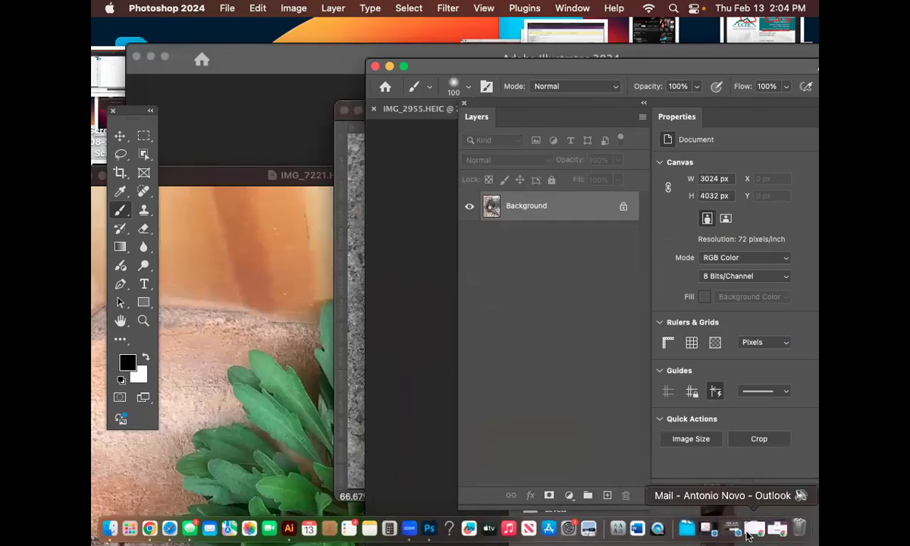
{"action": "left_click", "coordinate": [297, 529]}
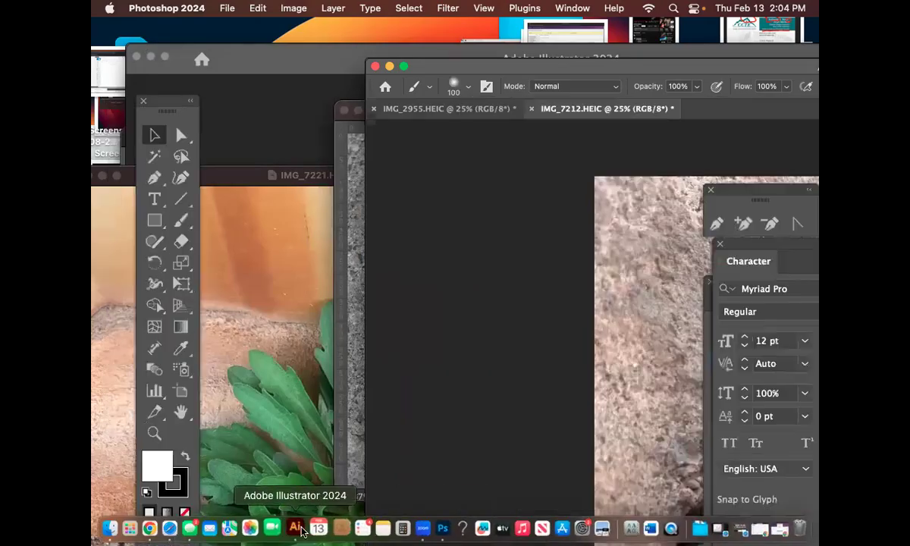
{"action": "left_click_drag", "start_coordinate": [425, 139], "coordinate": [433, 58]}
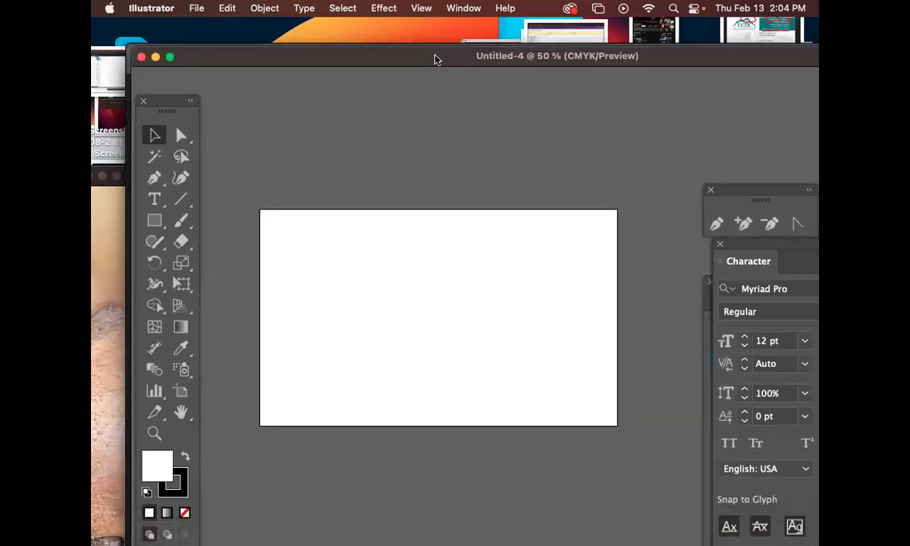
Step: Place Letter_k copy.jpg from the practice 2 folder on the artboard of Untitled-4
{"action": "key", "text": "super+shift+p"}
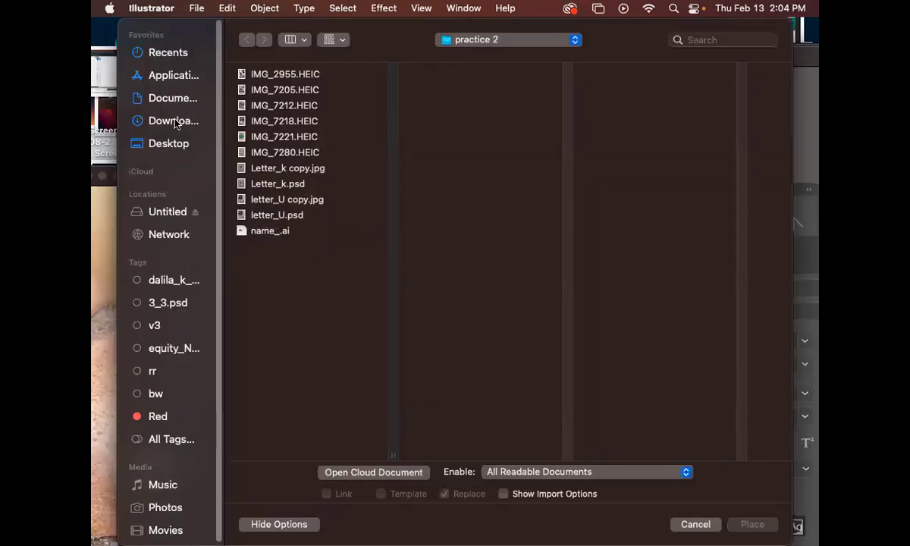
{"action": "left_click", "coordinate": [199, 121]}
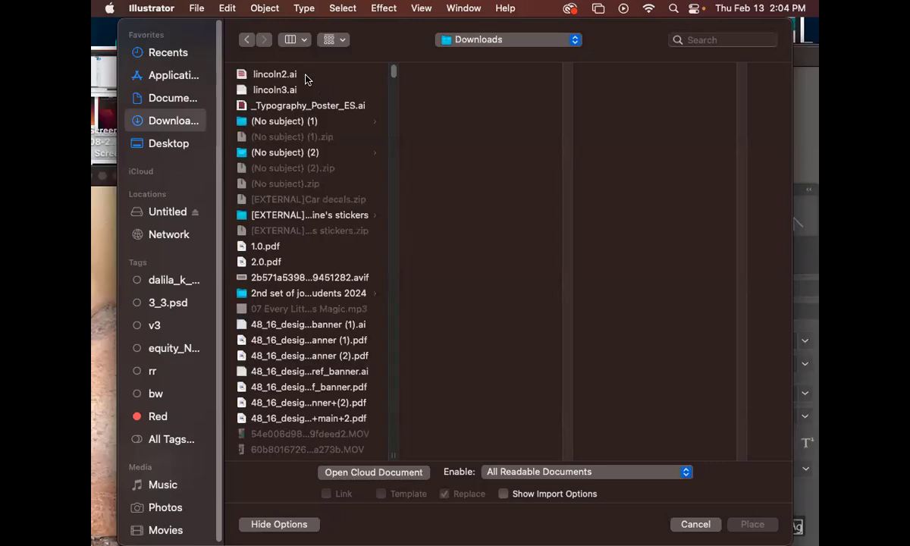
{"action": "left_click", "coordinate": [294, 39]}
{"action": "left_click", "coordinate": [303, 114]}
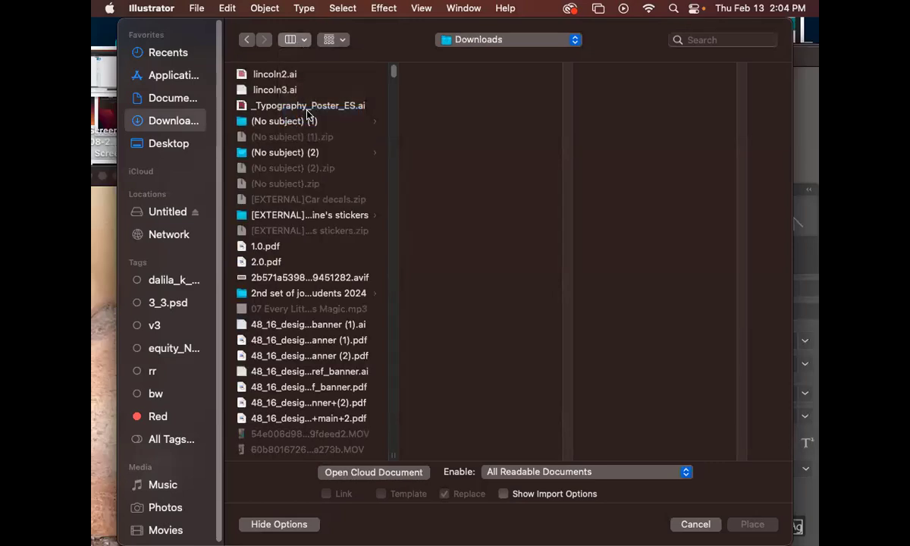
{"action": "left_click", "coordinate": [288, 95]}
{"action": "double_click", "coordinate": [289, 96]}
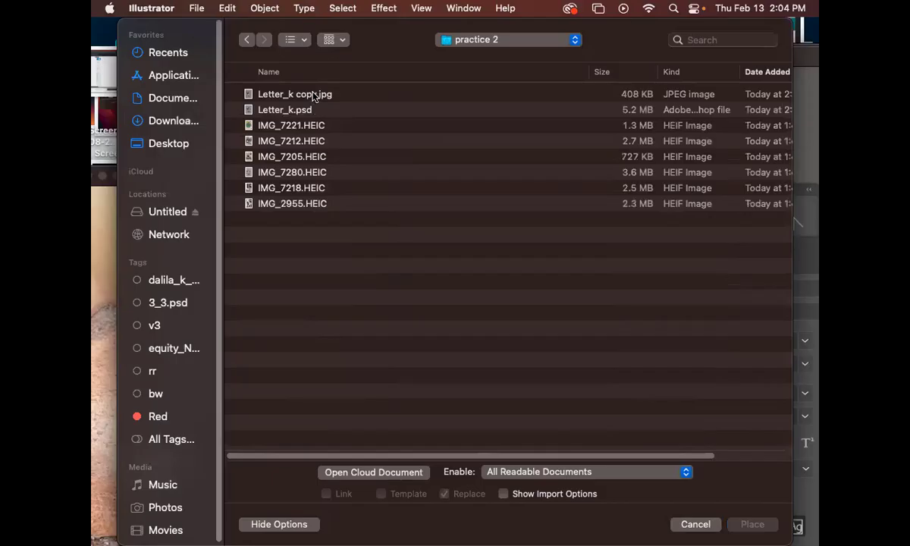
{"action": "left_click", "coordinate": [311, 94]}
{"action": "left_click", "coordinate": [752, 525]}
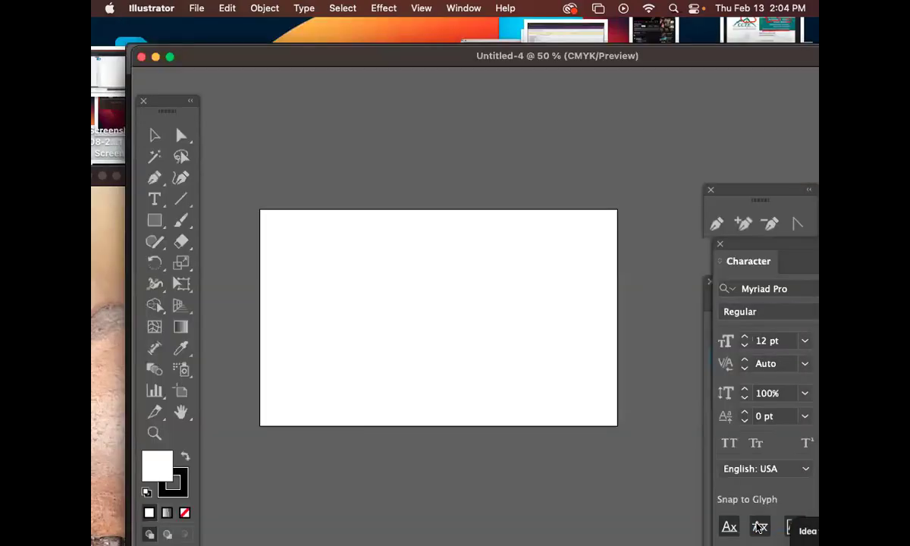
{"action": "left_click", "coordinate": [284, 237]}
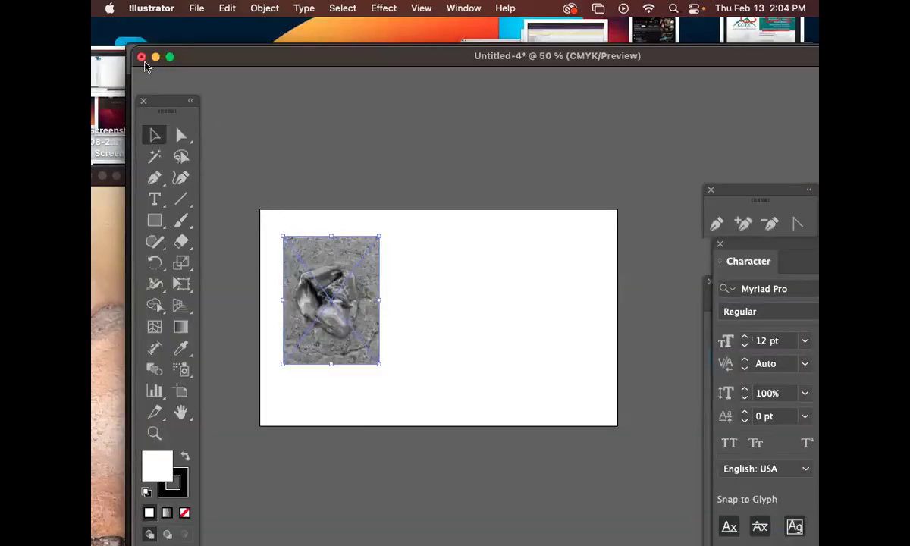
Step: Move the placed K photo close to the artboard's left edge, about midway up its height
{"action": "left_click_drag", "start_coordinate": [332, 305], "coordinate": [315, 306]}
{"action": "left_click", "coordinate": [399, 300]}
{"action": "left_click_drag", "start_coordinate": [356, 317], "coordinate": [352, 333]}
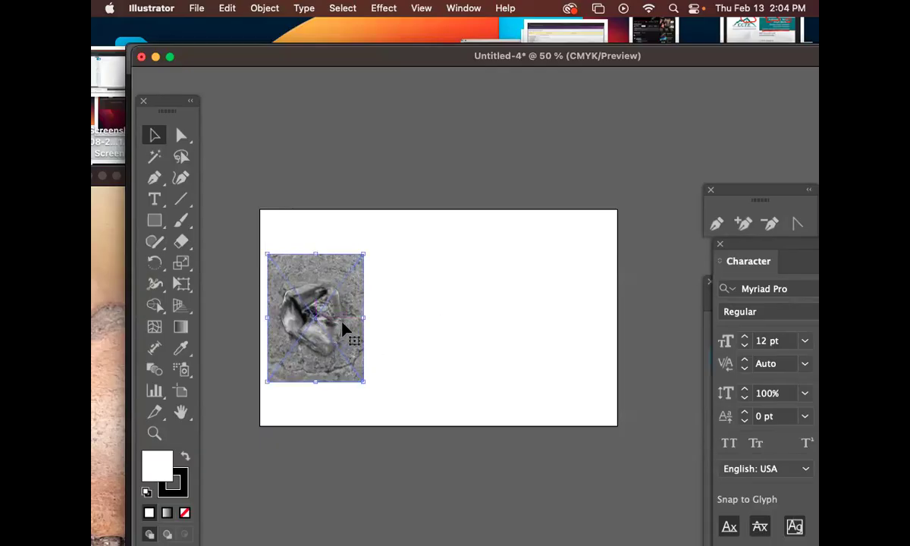
Step: Try moving the placed K photo toward the artboard's centre and scaling it down from a corner, undoing each change
{"action": "left_click_drag", "start_coordinate": [293, 316], "coordinate": [416, 348]}
{"action": "key", "text": "super+z"}
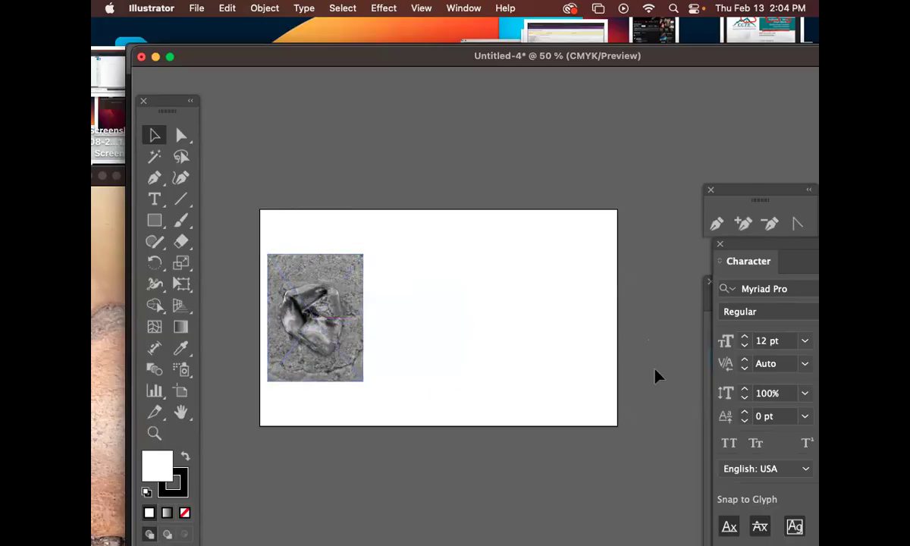
{"action": "left_click", "coordinate": [341, 317]}
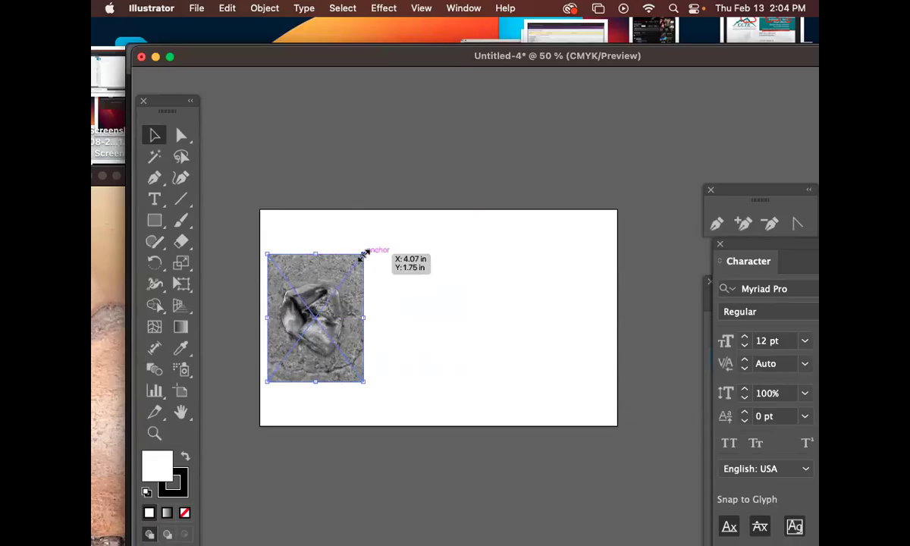
{"action": "left_click_drag", "start_coordinate": [364, 254], "coordinate": [349, 263]}
{"action": "key", "text": "super+z"}
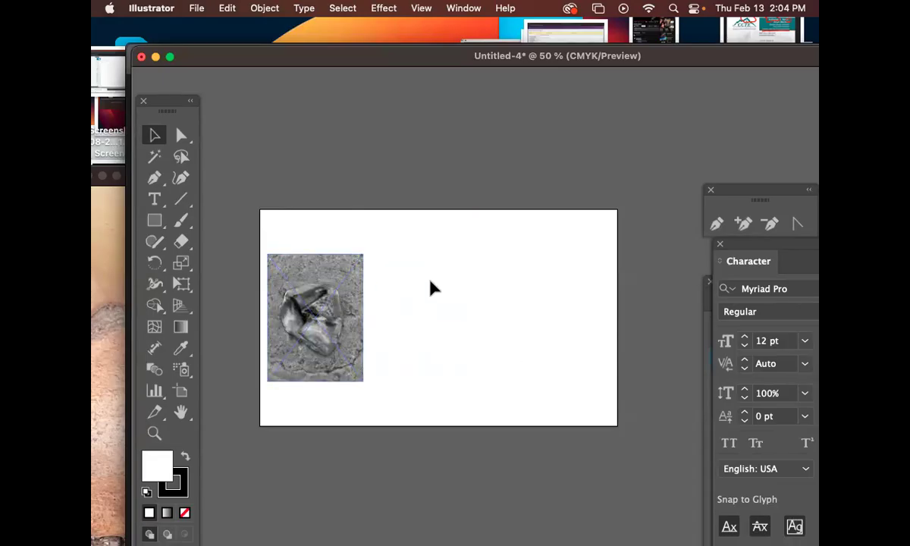
{"action": "left_click", "coordinate": [345, 332]}
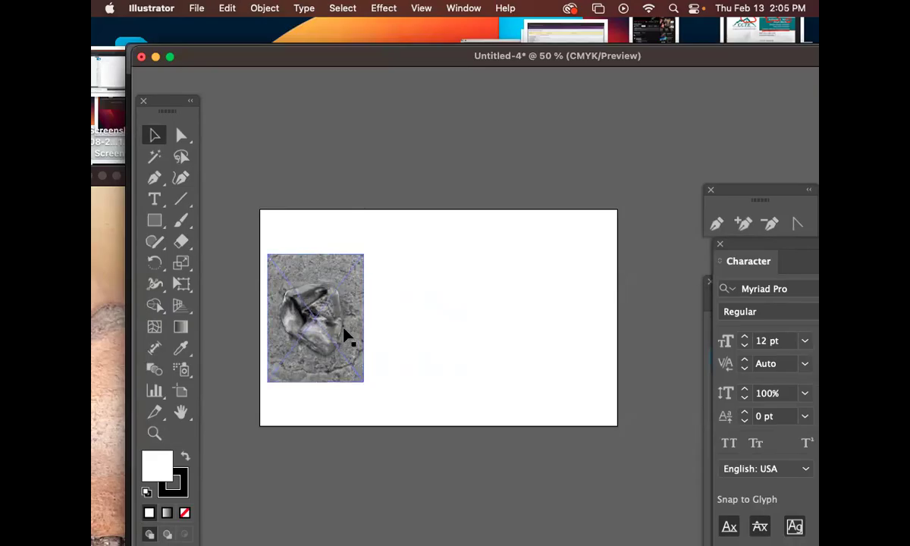
{"action": "left_click", "coordinate": [478, 349]}
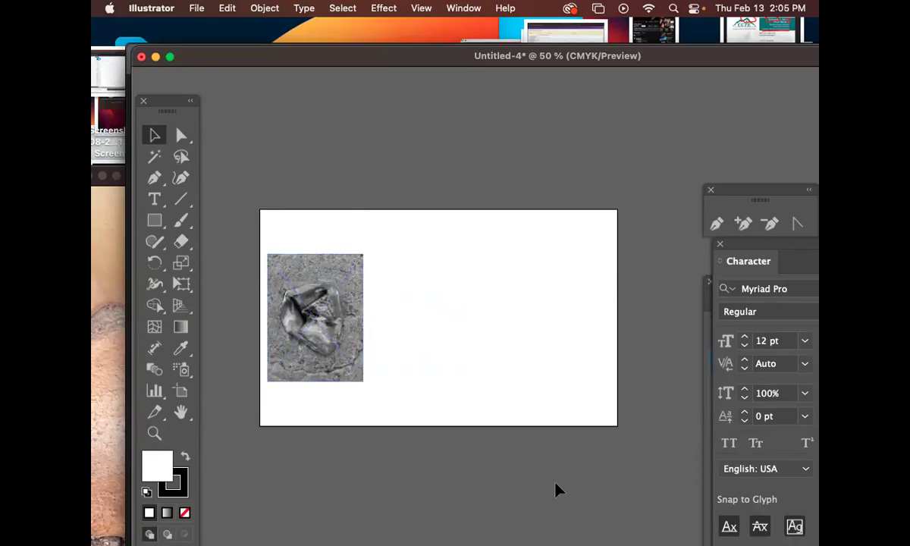
Step: Switch to Photoshop and dismiss the Letter_k.psd window to reach the remaining photos
{"action": "mouse_move", "coordinate": [671, 539]}
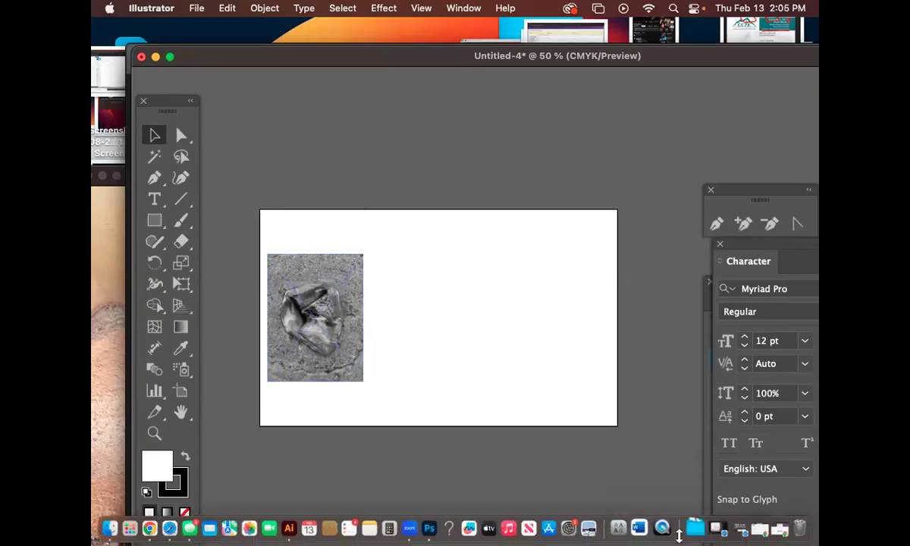
{"action": "left_click", "coordinate": [436, 529]}
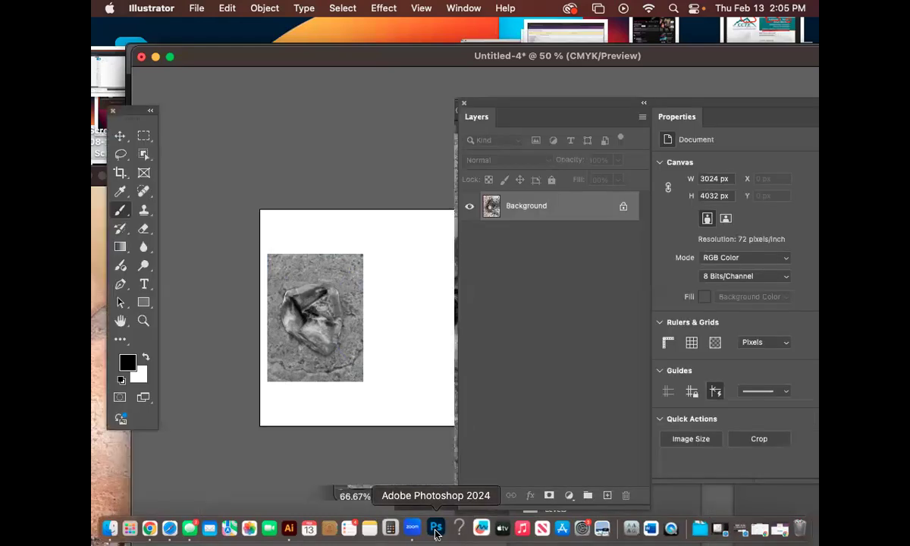
{"action": "left_click_drag", "start_coordinate": [423, 110], "coordinate": [230, 53]}
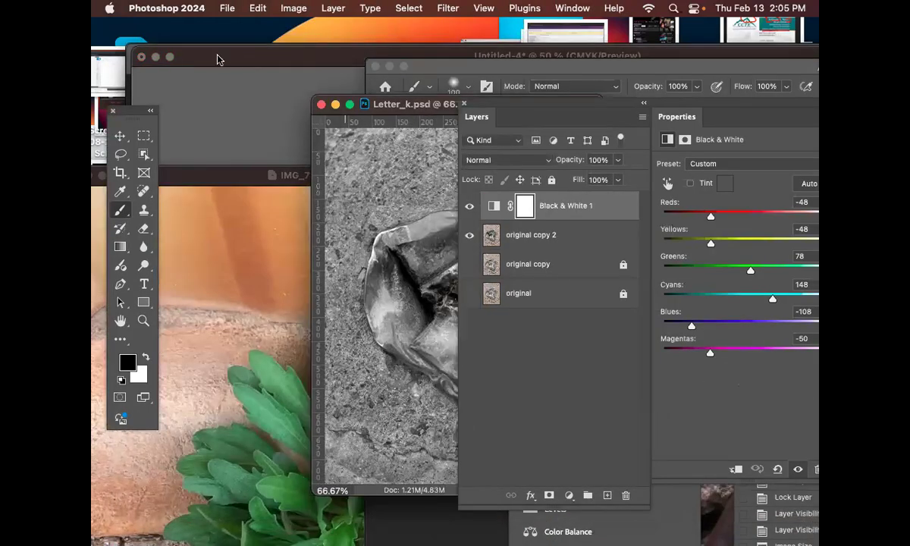
{"action": "left_click", "coordinate": [156, 52]}
Step: Close the IMG_7221.HEIC plant photo without saving its changes
{"action": "left_click_drag", "start_coordinate": [258, 175], "coordinate": [328, 60]}
{"action": "key", "text": "super+minus"}
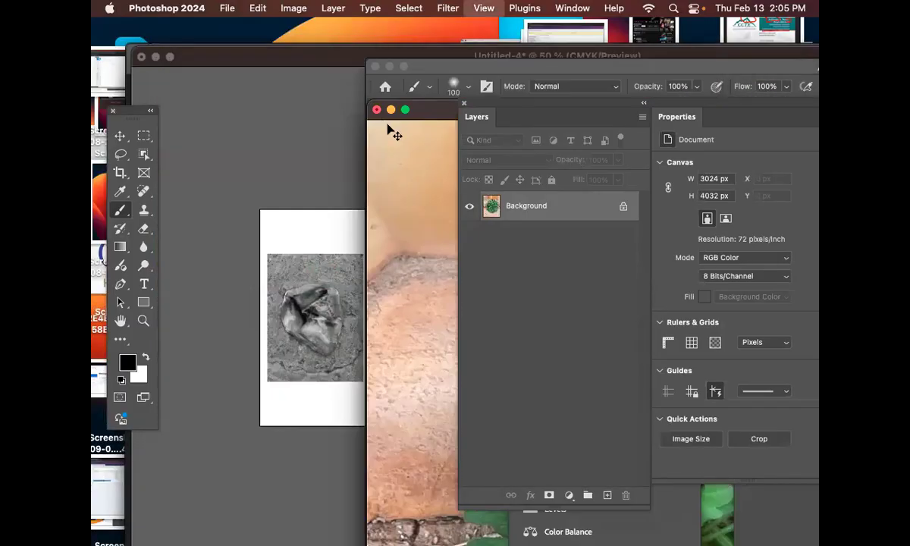
{"action": "key", "text": "super+minus"}
{"action": "left_click_drag", "start_coordinate": [442, 112], "coordinate": [277, 95]}
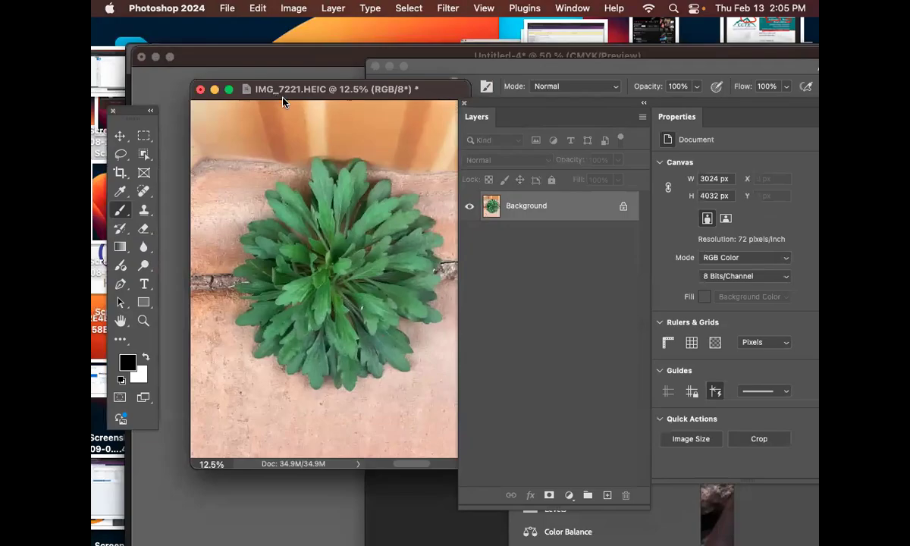
{"action": "key", "text": "super+w"}
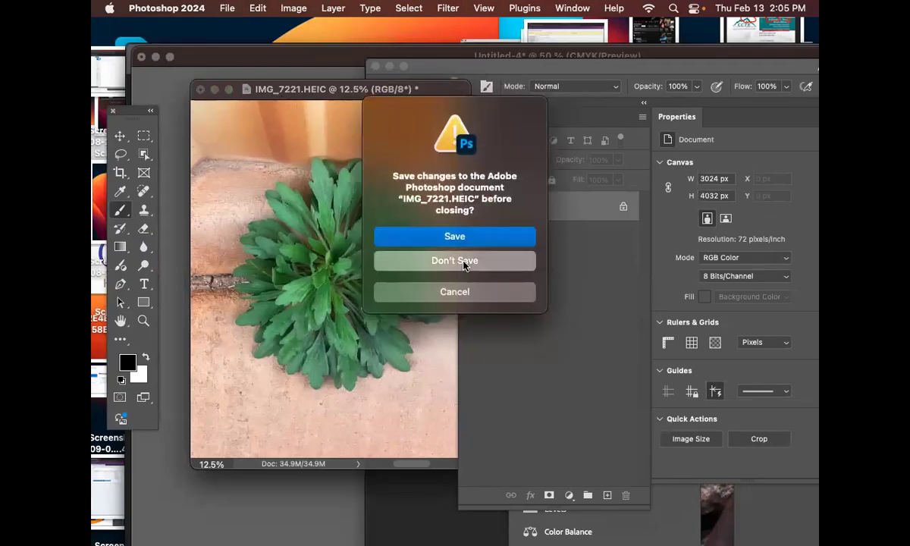
{"action": "left_click", "coordinate": [478, 262]}
Step: Switch to Illustrator, move the Untitled-4 window lower and bring the main Illustrator window to the front
{"action": "left_click_drag", "start_coordinate": [298, 62], "coordinate": [331, 157]}
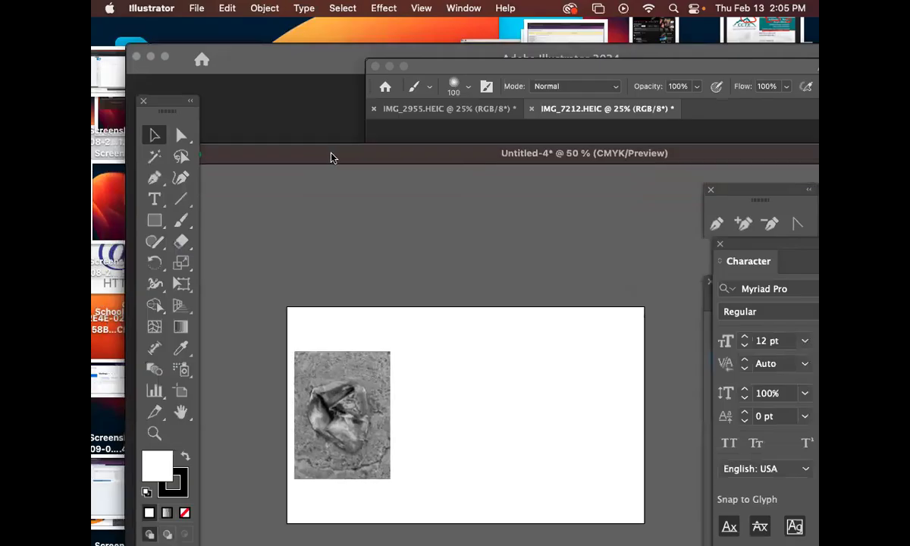
{"action": "left_click", "coordinate": [424, 113]}
{"action": "left_click", "coordinate": [287, 63]}
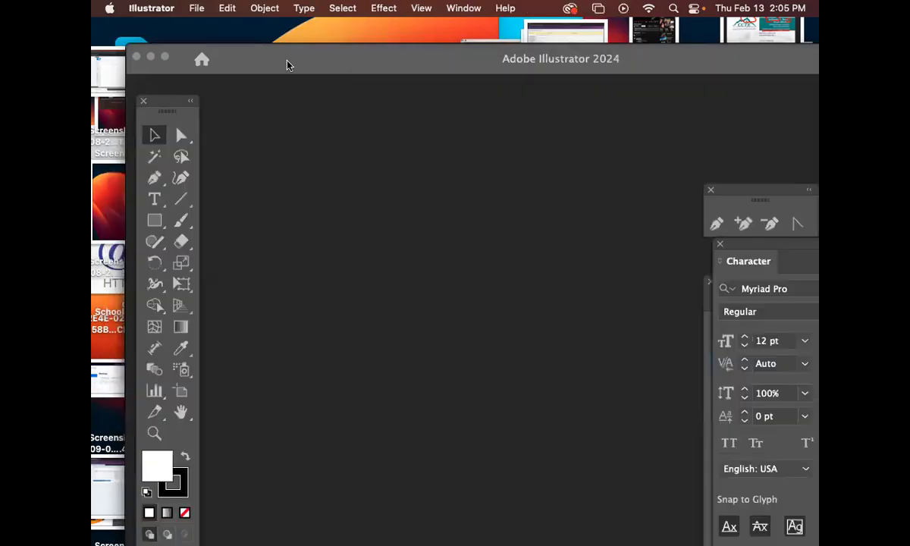
Step: Switch to Finder and open the practice 2 folder from Downloads in a new window
{"action": "left_click", "coordinate": [96, 41]}
{"action": "key", "text": "super+n"}
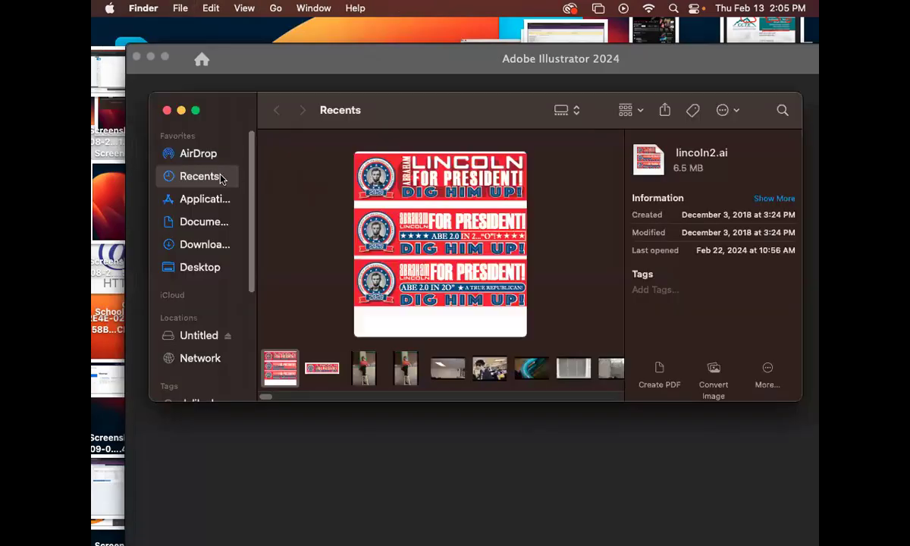
{"action": "left_click", "coordinate": [211, 246]}
{"action": "double_click", "coordinate": [300, 160]}
{"action": "left_click_drag", "start_coordinate": [445, 119], "coordinate": [429, 110]}
Step: Select the six HEIC photos from IMG_2955 through IMG_7280 and open them in Adobe Photoshop 2024
{"action": "left_click", "coordinate": [334, 149]}
{"action": "left_click", "coordinate": [338, 166]}
{"action": "left_click", "coordinate": [307, 228], "text": "shift"}
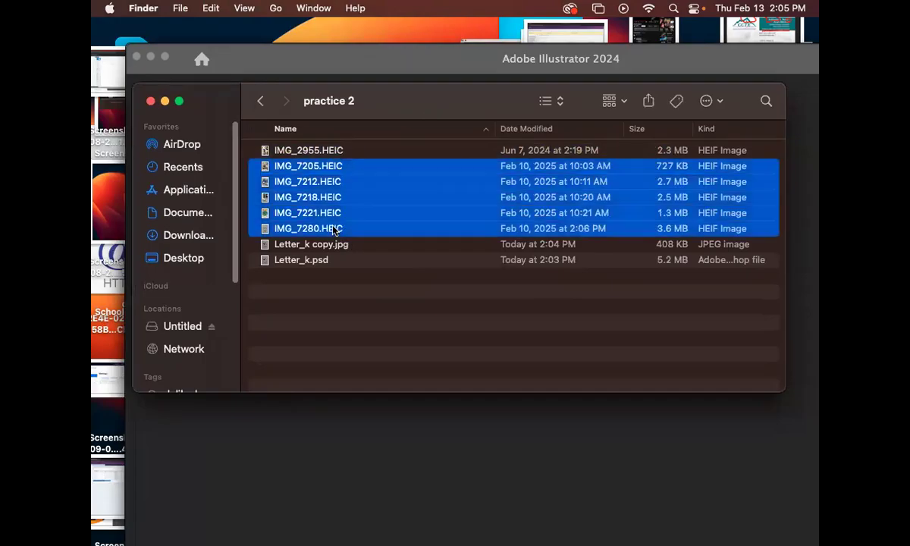
{"action": "right_click", "coordinate": [340, 231]}
{"action": "left_click", "coordinate": [310, 155]}
{"action": "left_click", "coordinate": [309, 151]}
{"action": "left_click", "coordinate": [323, 229], "text": "shift"}
{"action": "right_click", "coordinate": [323, 232]}
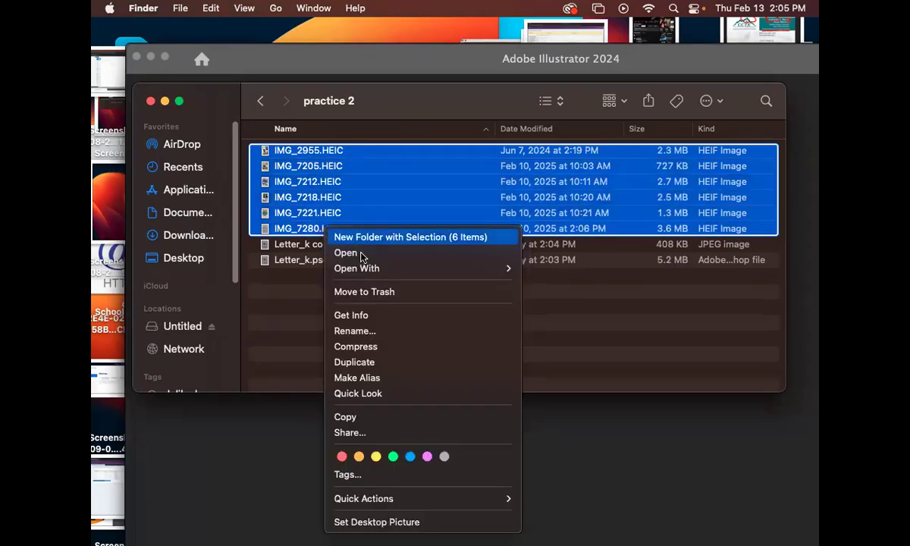
{"action": "mouse_move", "coordinate": [365, 269]}
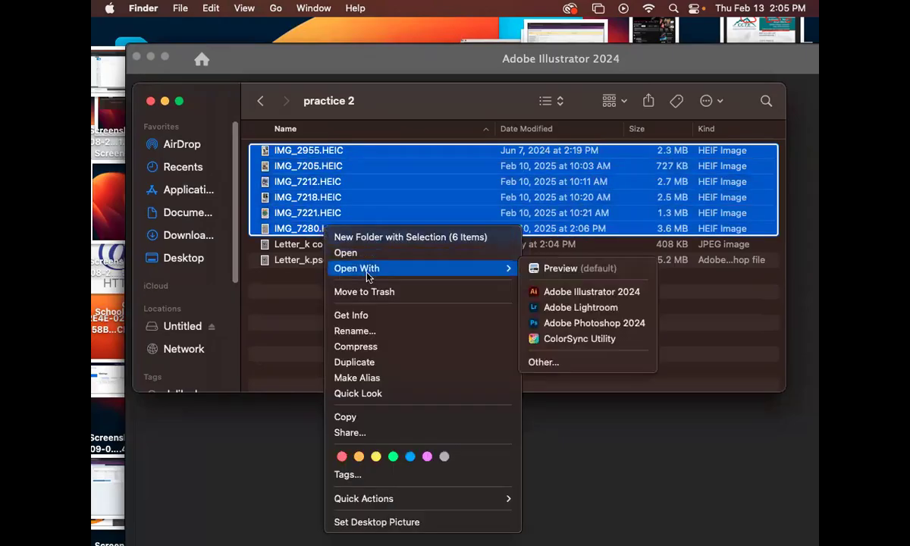
{"action": "left_click", "coordinate": [581, 323]}
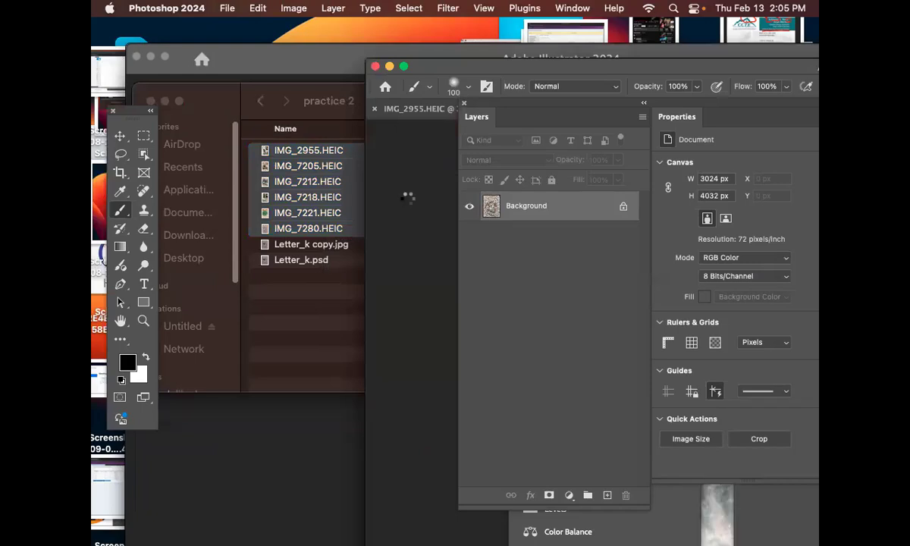
Step: Reposition the Photoshop window to reach the document tabs and close the IMG_7280-2 photo without saving
{"action": "left_click_drag", "start_coordinate": [476, 64], "coordinate": [311, 46]}
{"action": "left_click_drag", "start_coordinate": [535, 50], "coordinate": [356, 30]}
{"action": "left_click_drag", "start_coordinate": [416, 36], "coordinate": [329, 28]}
{"action": "key", "text": "super+w"}
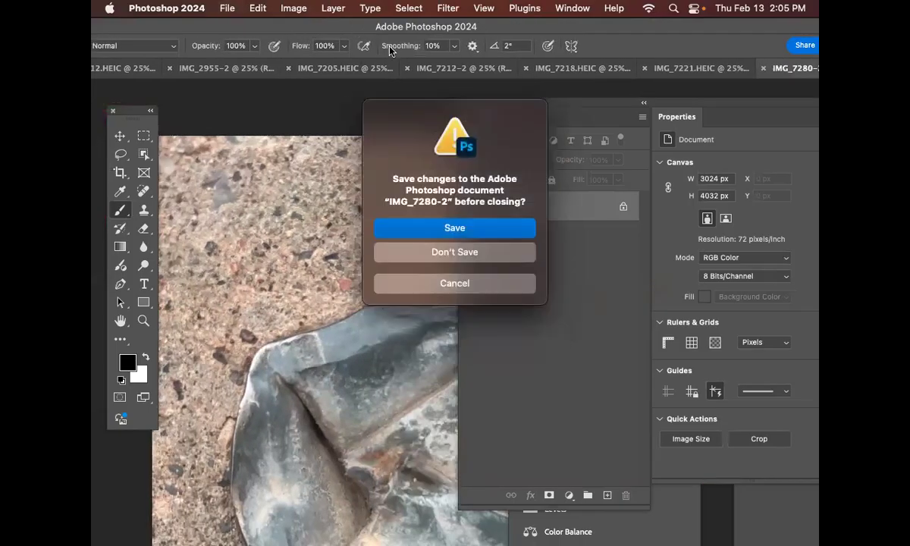
{"action": "left_click", "coordinate": [455, 241]}
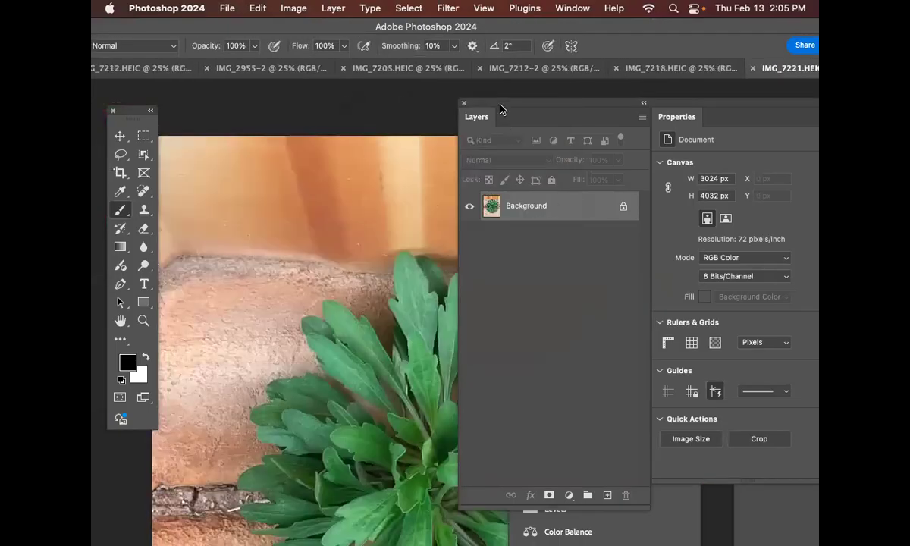
Step: Move the Layers panel off the canvas and bring up IMG_2955-2 to examine the lying figure's legs
{"action": "left_click_drag", "start_coordinate": [500, 110], "coordinate": [604, 115]}
{"action": "left_click", "coordinate": [272, 68]}
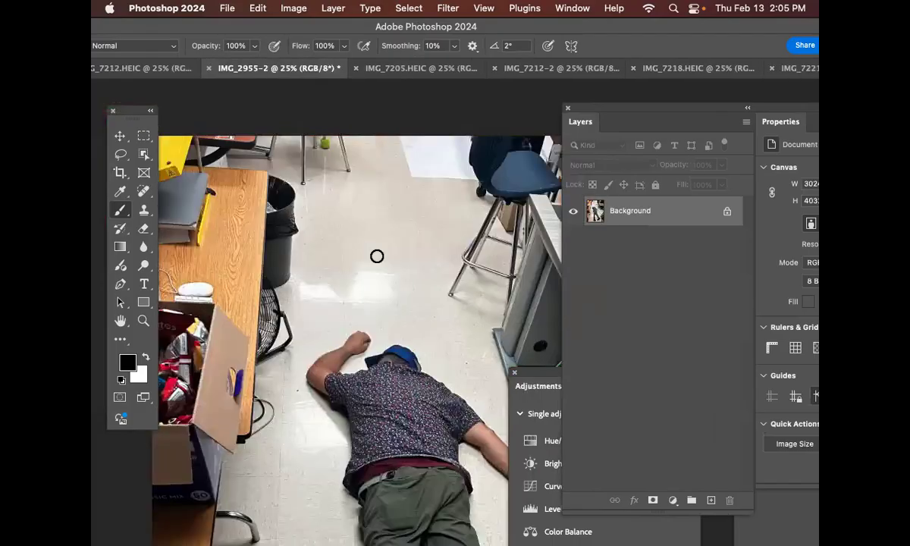
{"action": "scroll", "coordinate": [368, 195], "scroll_direction": "down", "scroll_amount": 5}
{"action": "scroll", "coordinate": [398, 268], "scroll_direction": "down", "scroll_amount": 5}
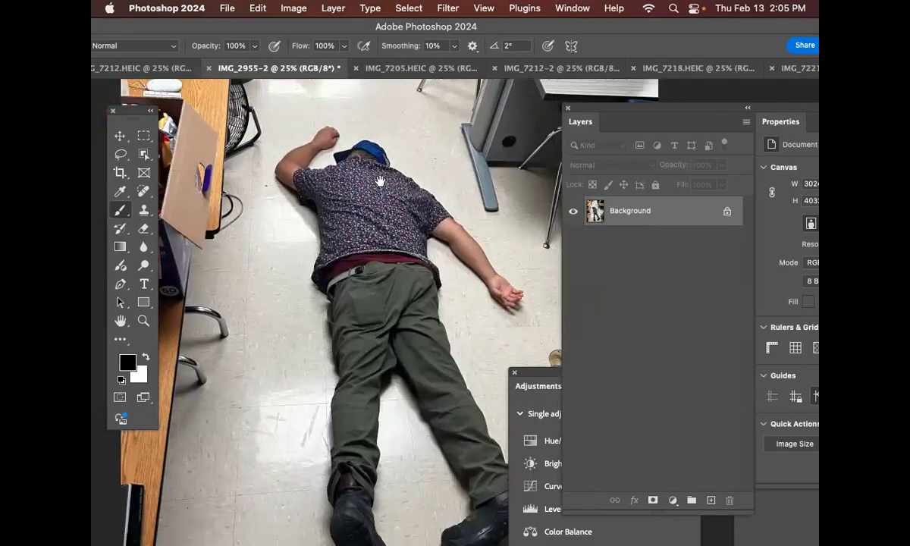
{"action": "left_click_drag", "start_coordinate": [433, 265], "coordinate": [515, 273]}
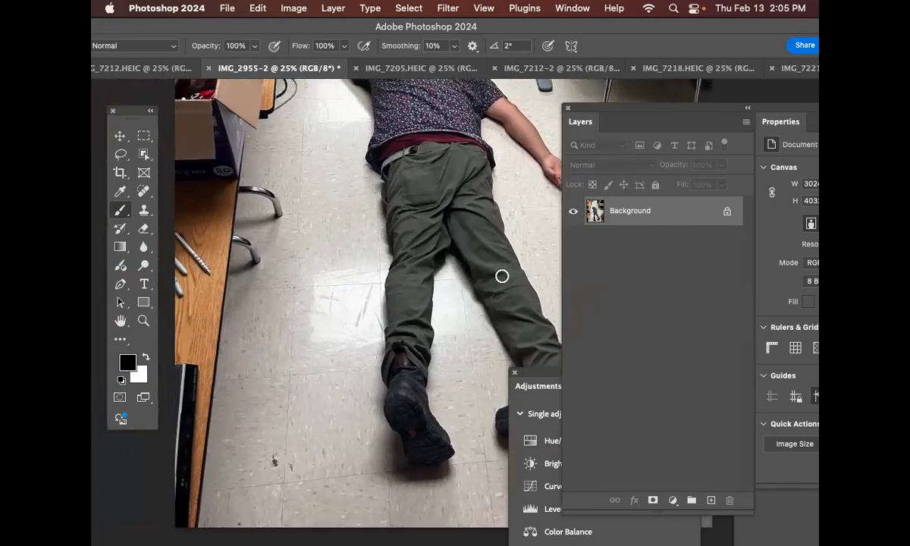
{"action": "scroll", "coordinate": [460, 229], "scroll_direction": "right", "scroll_amount": 2}
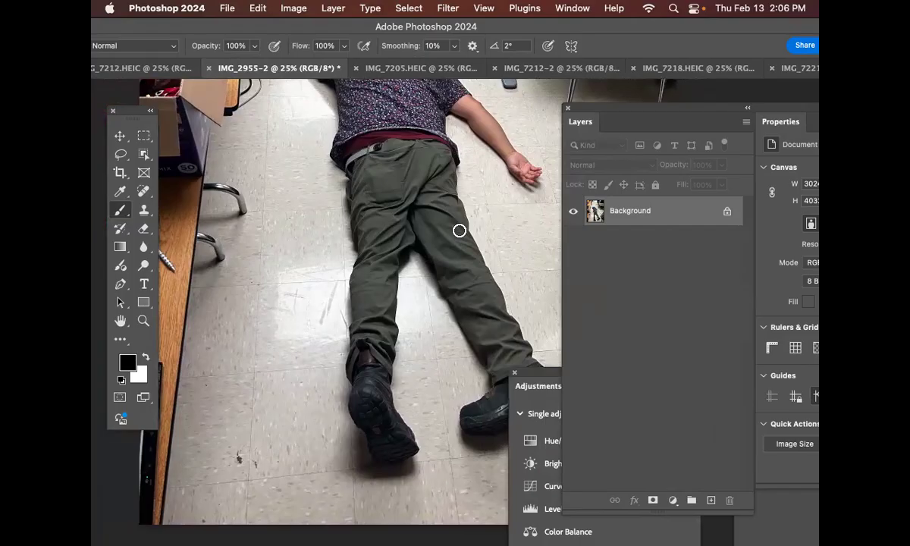
Step: Convert the Background of IMG_2955-2 into a layer named "original" and duplicate it twice
{"action": "double_click", "coordinate": [630, 215]}
{"action": "type", "text": "orignin"}
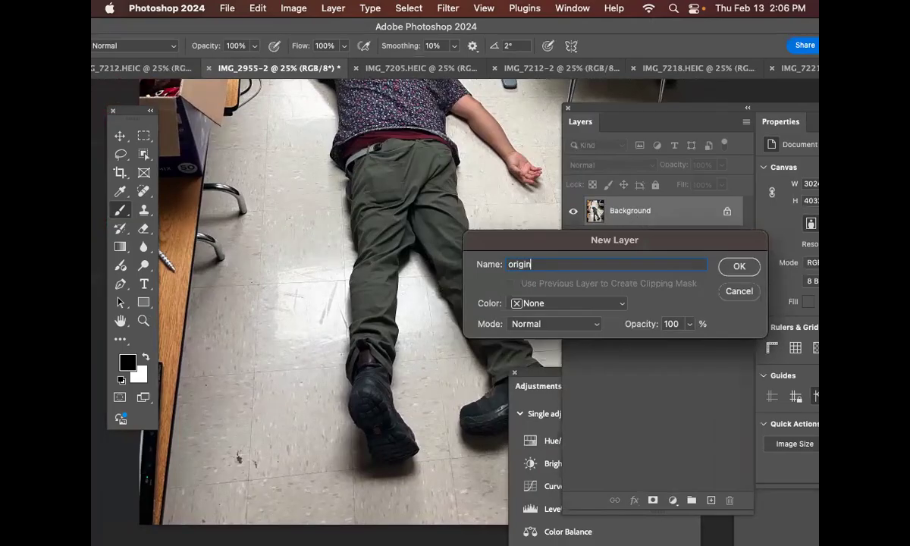
{"action": "key", "text": "Return"}
{"action": "key", "text": "ctrl+j"}
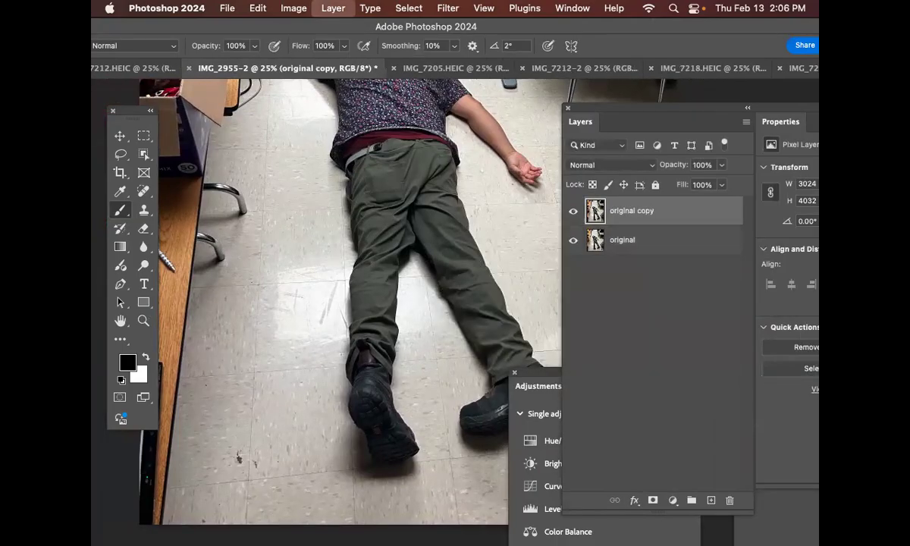
{"action": "key", "text": "ctrl+j"}
Step: Hide the original and original copy layers and make original copy the active layer
{"action": "left_click", "coordinate": [574, 240]}
{"action": "left_click", "coordinate": [574, 269]}
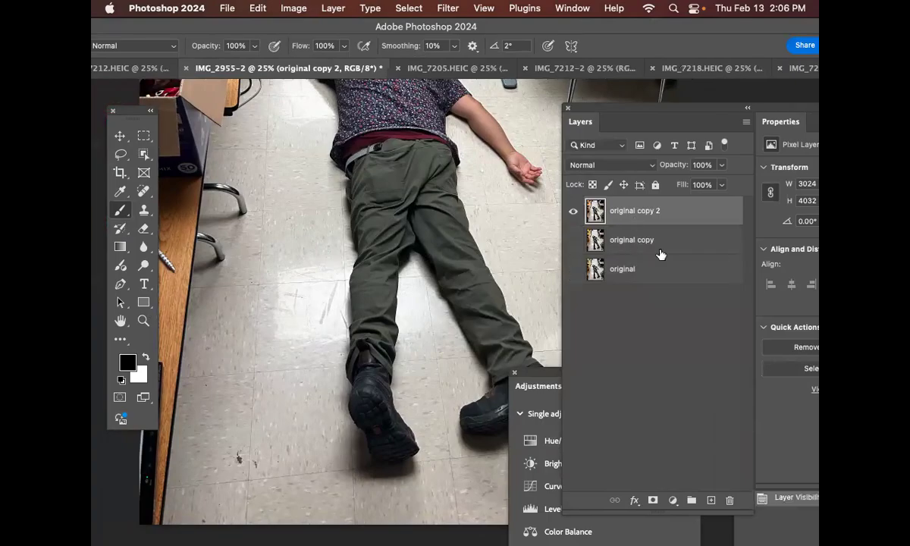
{"action": "left_click", "coordinate": [634, 240]}
Step: Start the Crop tool on the whole photo with the W x H x Resolution preset
{"action": "mouse_move", "coordinate": [276, 31]}
{"action": "left_mouse_down"}
{"action": "mouse_move", "coordinate": [449, 41]}
{"action": "mouse_move", "coordinate": [412, 35]}
{"action": "left_mouse_up"}
{"action": "key", "text": "super+minus"}
{"action": "key", "text": "super+minus"}
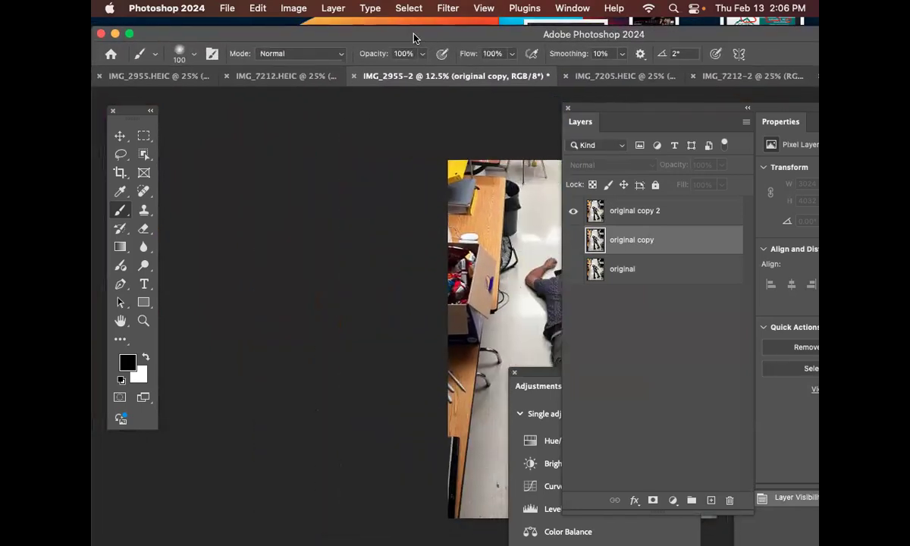
{"action": "left_click", "coordinate": [120, 173]}
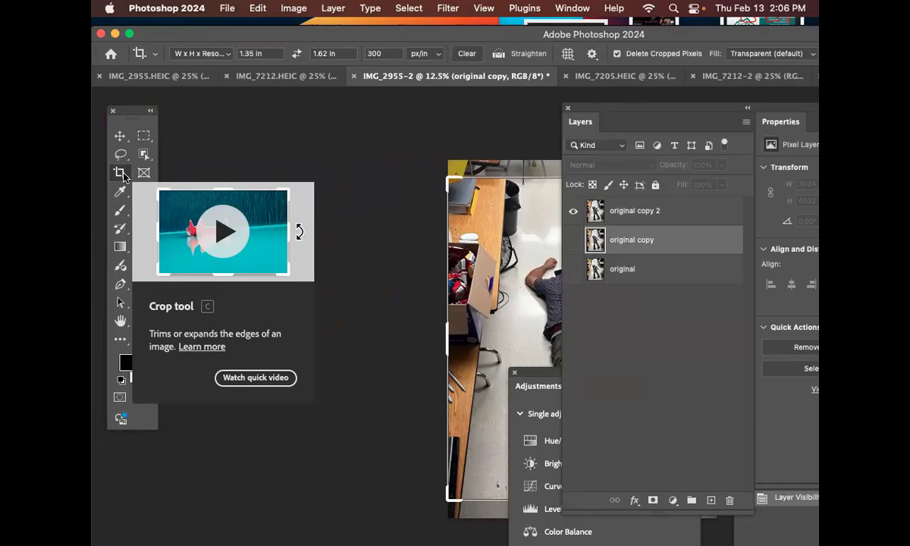
{"action": "left_click", "coordinate": [214, 55]}
{"action": "left_click", "coordinate": [222, 43]}
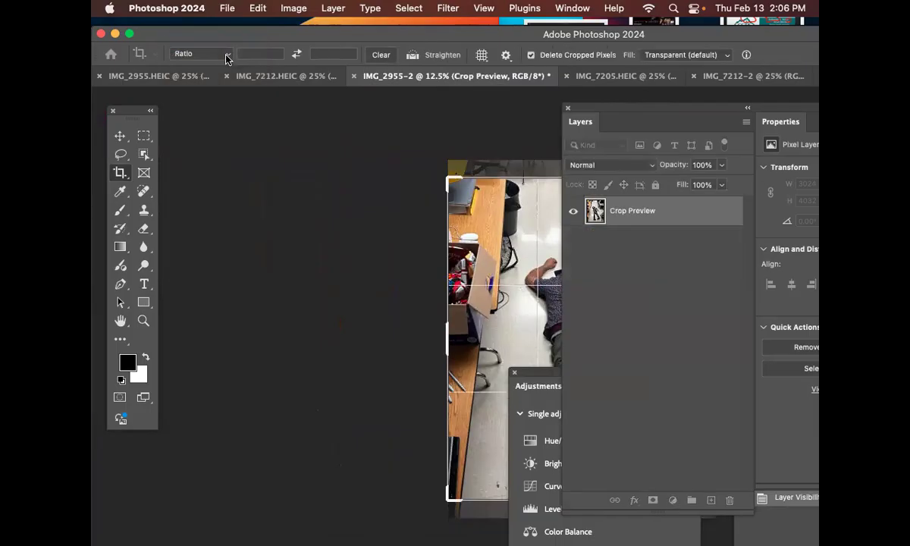
{"action": "left_click", "coordinate": [226, 57]}
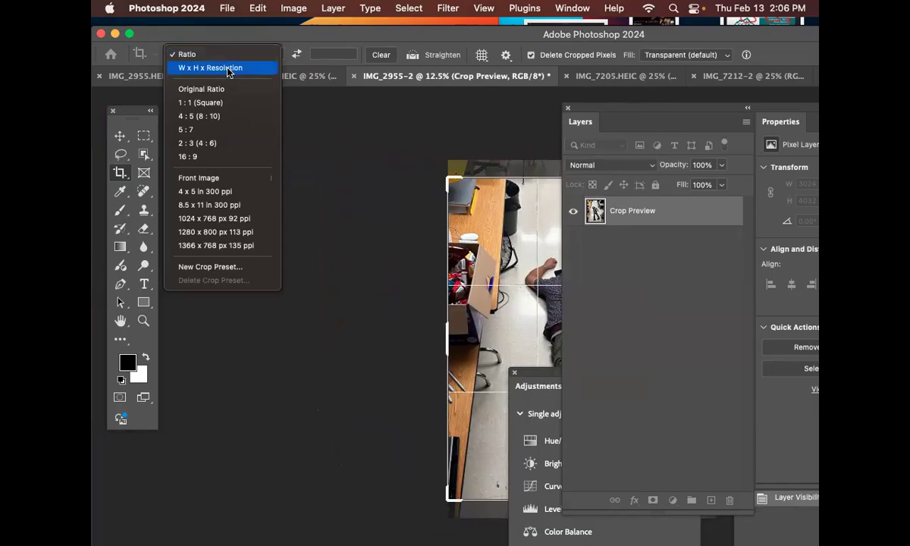
{"action": "left_click", "coordinate": [228, 69]}
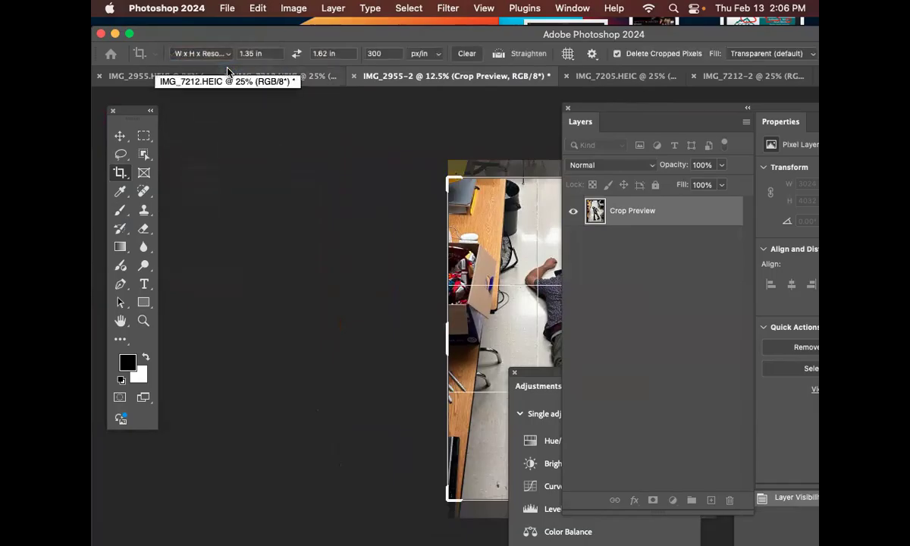
Step: Set the crop height to 5 in and the crop width to 3.75 in
{"action": "left_click", "coordinate": [258, 54]}
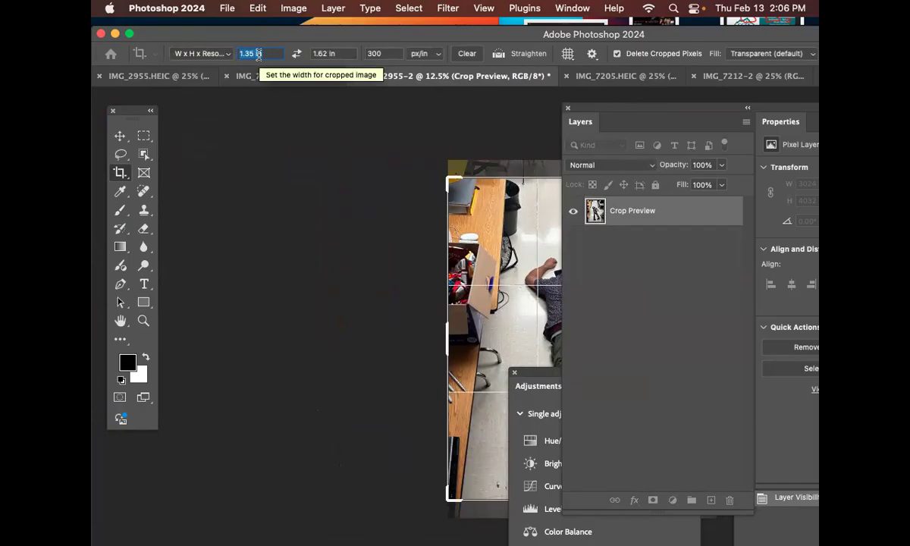
{"action": "left_click", "coordinate": [324, 54]}
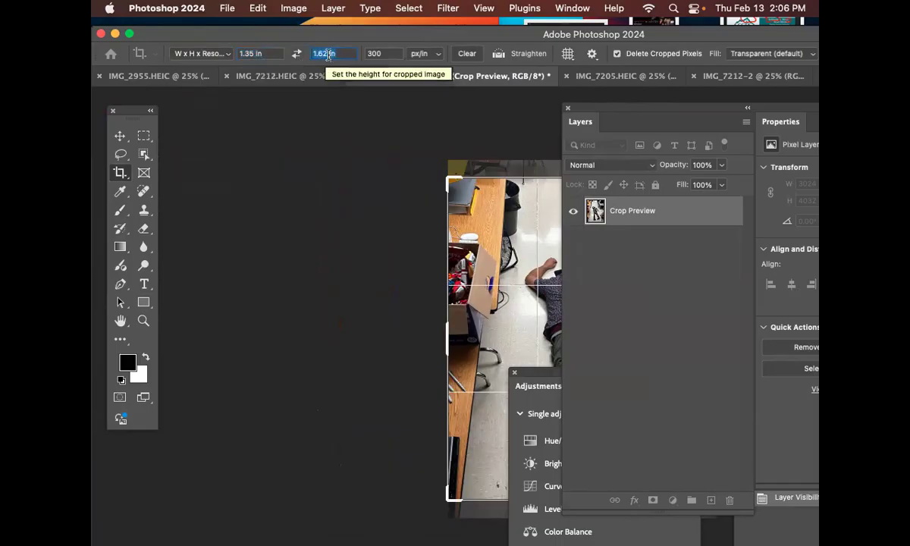
{"action": "type", "text": "5"}
{"action": "left_click", "coordinate": [257, 53]}
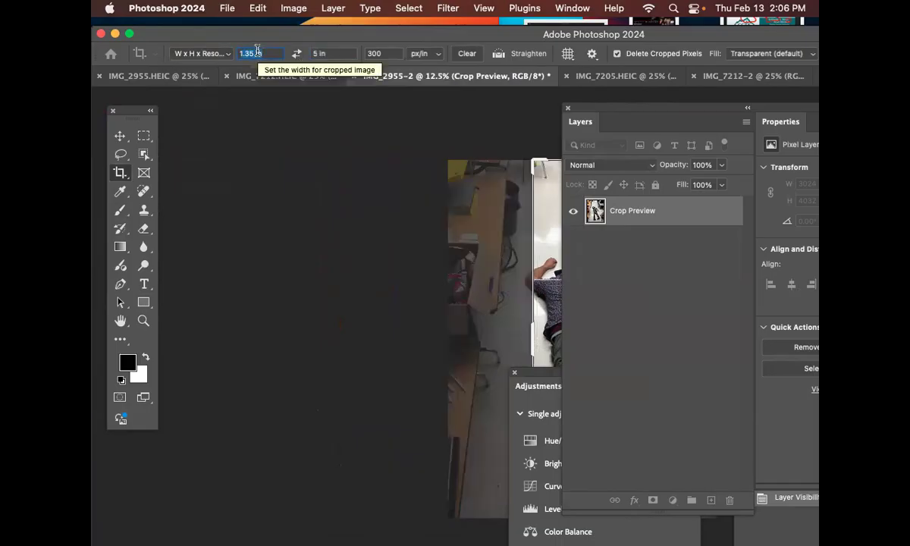
{"action": "type", "text": "3.75"}
{"action": "key", "text": "Return"}
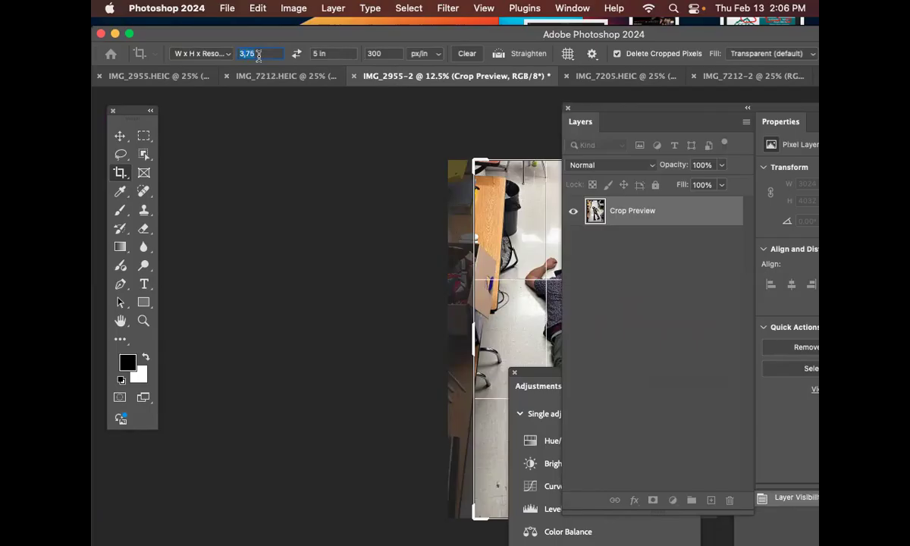
{"action": "type", "text": "3.75"}
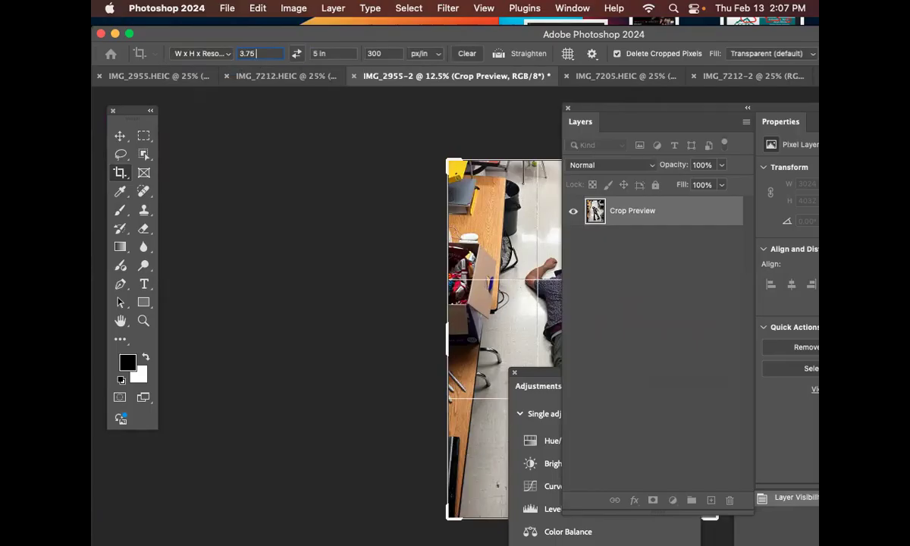
Step: Try points as the unit for the crop width and height, returning both values to inches
{"action": "type", "text": "pt"}
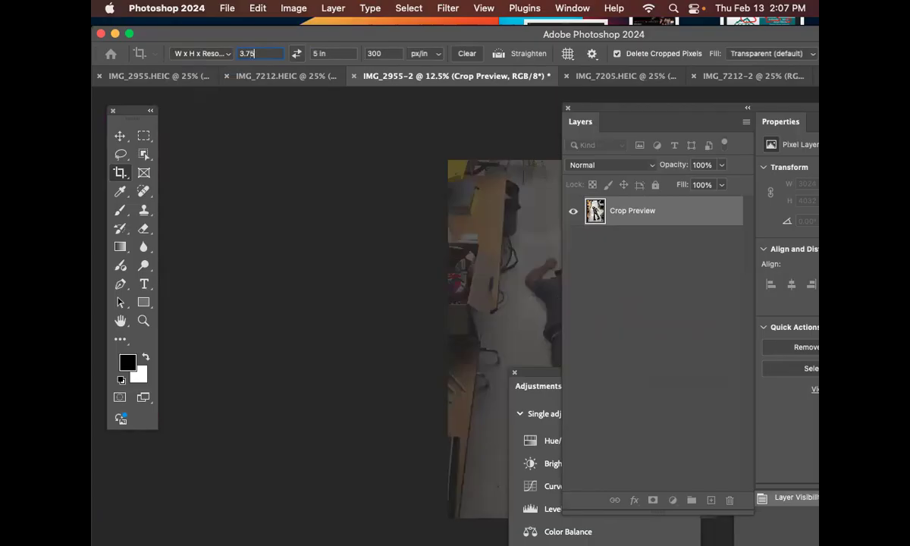
{"action": "type", "text": "in"}
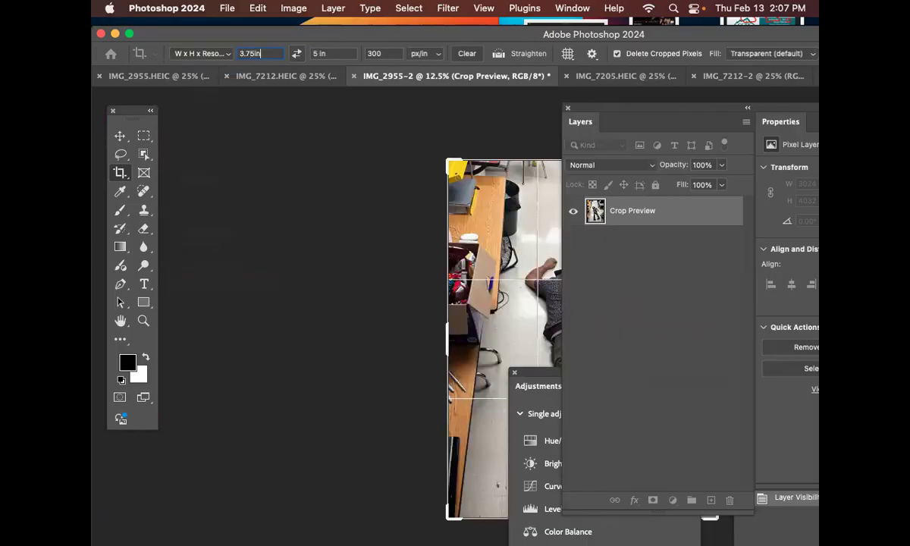
{"action": "left_click", "coordinate": [332, 55]}
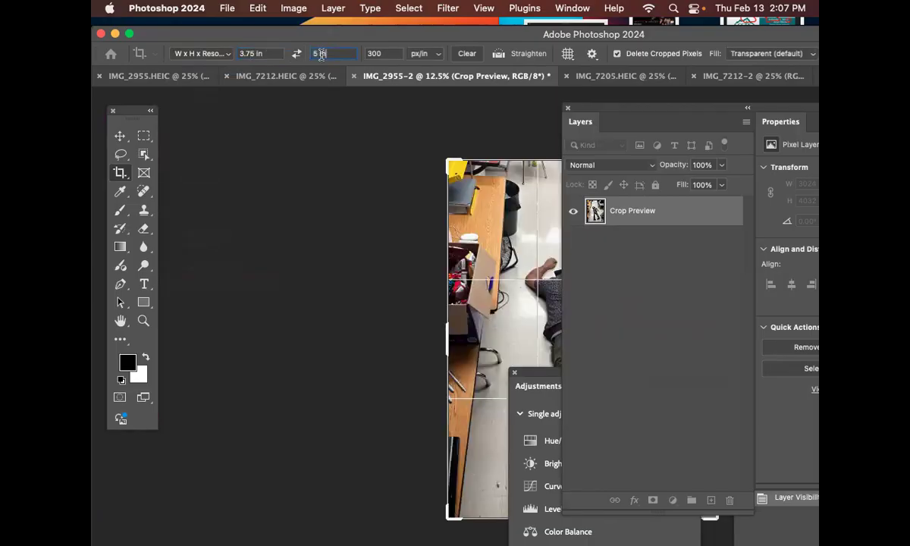
{"action": "type", "text": "5pt"}
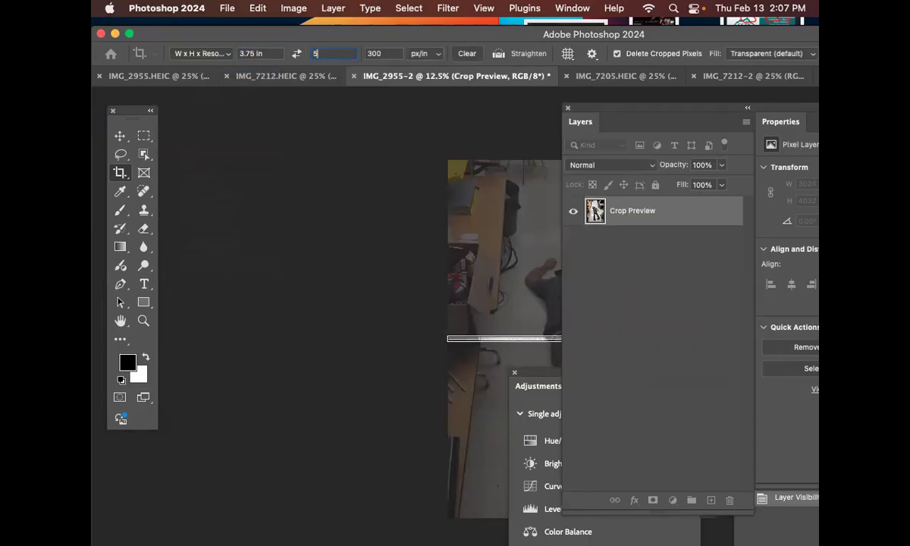
{"action": "type", "text": "n"}
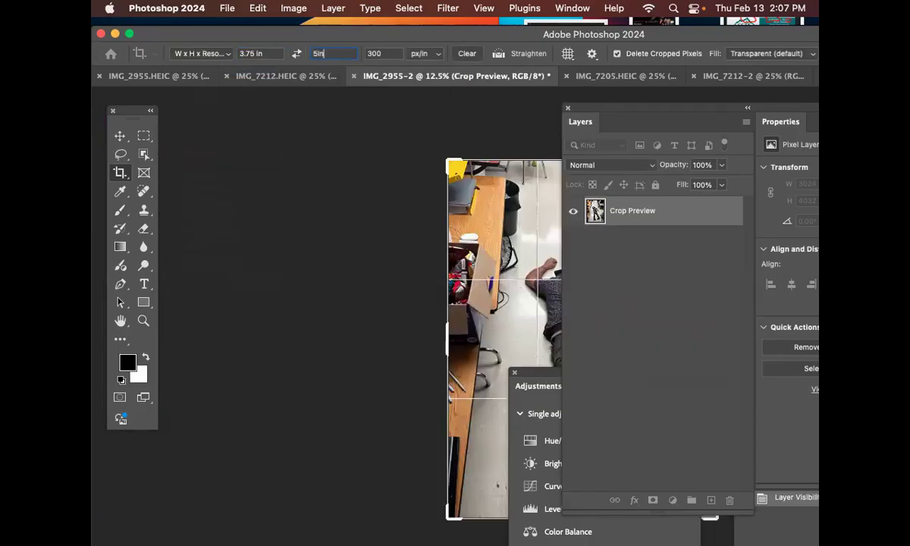
Step: Set the crop resolution to 150 px/in and float IMG_2955-2 in its own enlarged window clear of the panels
{"action": "left_click", "coordinate": [377, 54]}
{"action": "type", "text": "150"}
{"action": "left_click_drag", "start_coordinate": [657, 107], "coordinate": [745, 157]}
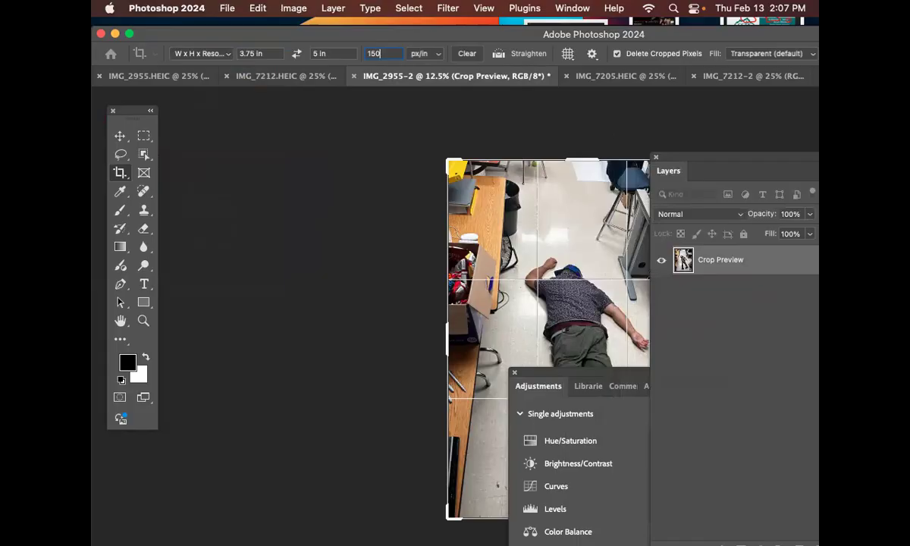
{"action": "left_click_drag", "start_coordinate": [697, 34], "coordinate": [613, 27]}
{"action": "left_click_drag", "start_coordinate": [371, 67], "coordinate": [333, 94]}
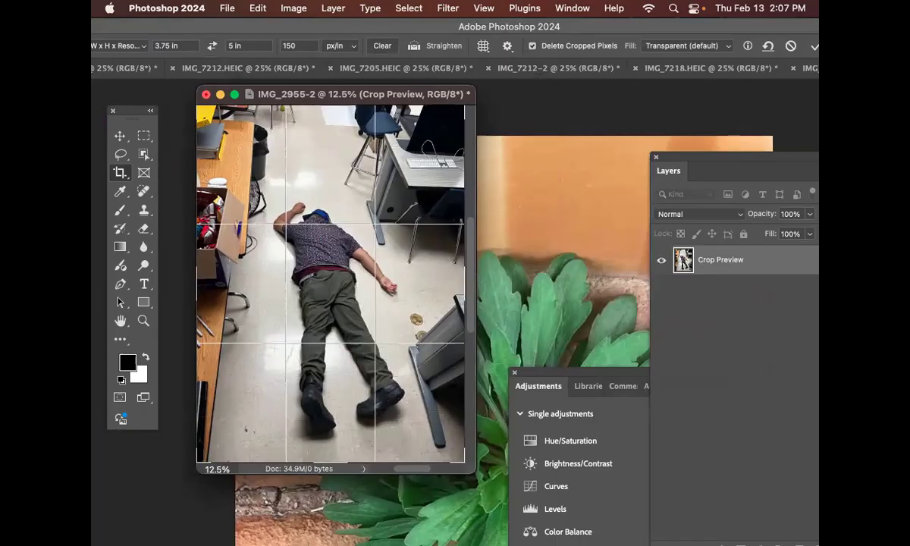
{"action": "left_click_drag", "start_coordinate": [476, 474], "coordinate": [518, 514]}
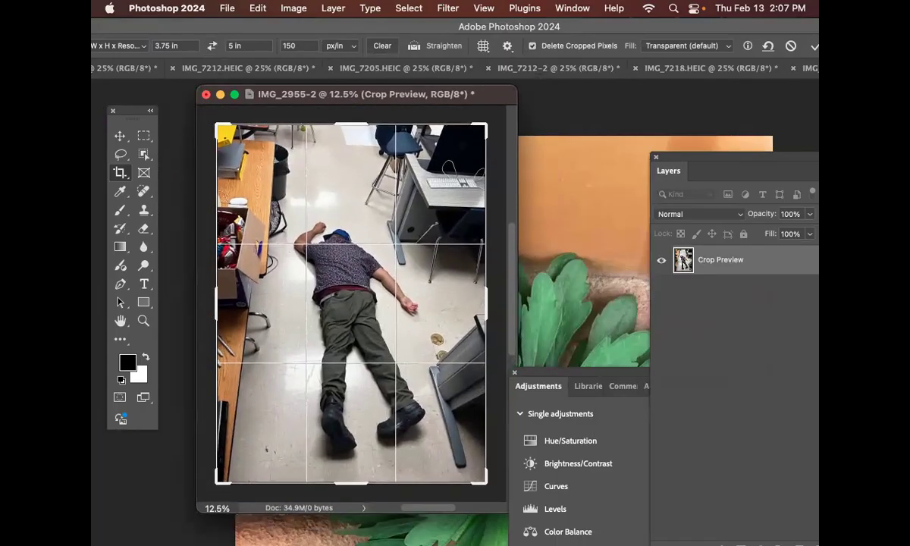
Step: Shrink the crop frame tightly around the legs, rotate the photo so they stand upright like an A, and apply the crop
{"action": "left_click_drag", "start_coordinate": [485, 125], "coordinate": [356, 222]}
{"action": "left_click_drag", "start_coordinate": [431, 198], "coordinate": [415, 220]}
{"action": "left_click_drag", "start_coordinate": [383, 272], "coordinate": [370, 248]}
{"action": "left_click_drag", "start_coordinate": [438, 194], "coordinate": [460, 221]}
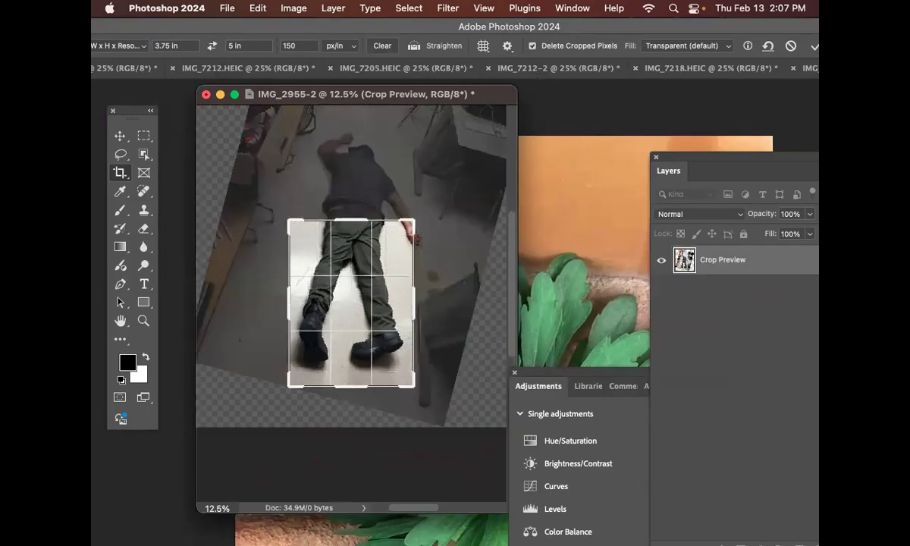
{"action": "left_click_drag", "start_coordinate": [381, 262], "coordinate": [393, 252]}
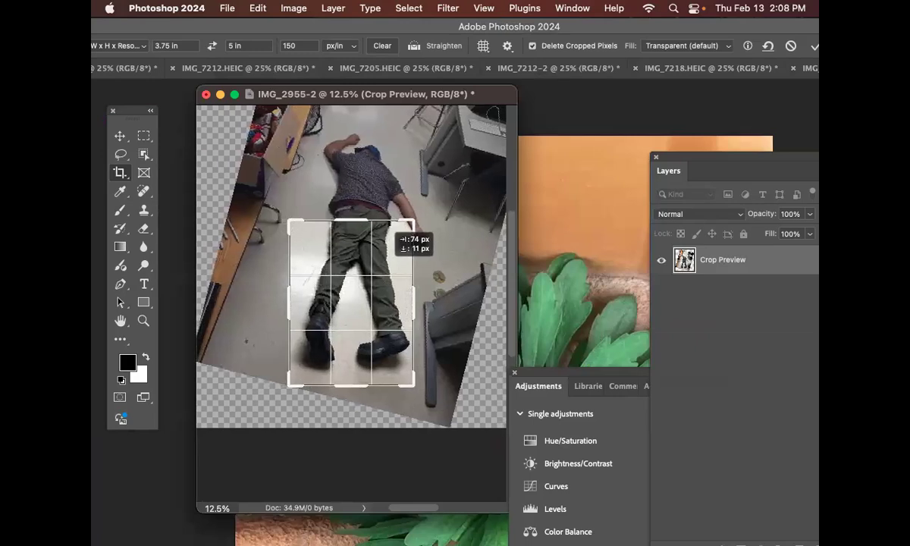
{"action": "left_click_drag", "start_coordinate": [388, 263], "coordinate": [388, 263]}
{"action": "left_click_drag", "start_coordinate": [414, 221], "coordinate": [373, 267]}
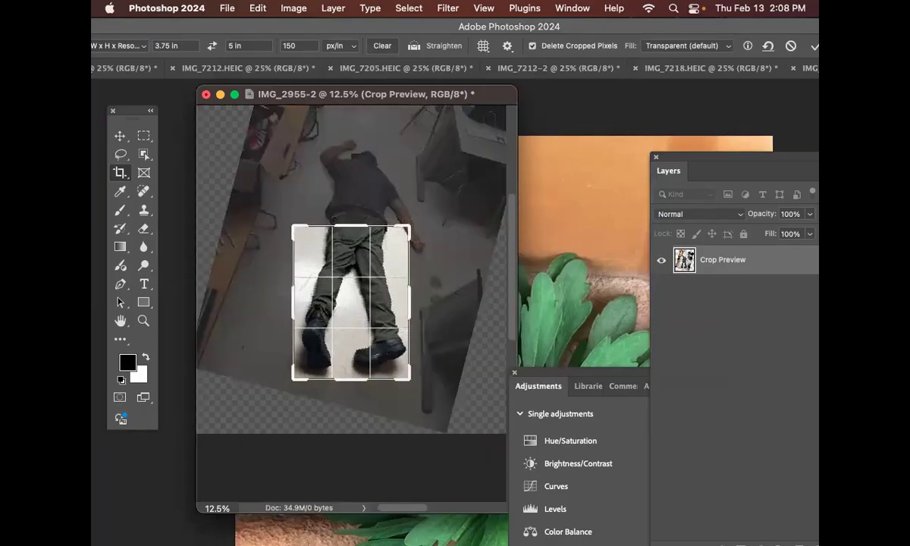
{"action": "left_click_drag", "start_coordinate": [409, 226], "coordinate": [410, 226]}
{"action": "key", "text": "Return"}
Step: Check the cropped photo's width, height and resolution in Image Size, leaving the dialog without changes
{"action": "key", "text": "super+plus"}
{"action": "key", "text": "super+plus"}
{"action": "key", "text": "super+plus"}
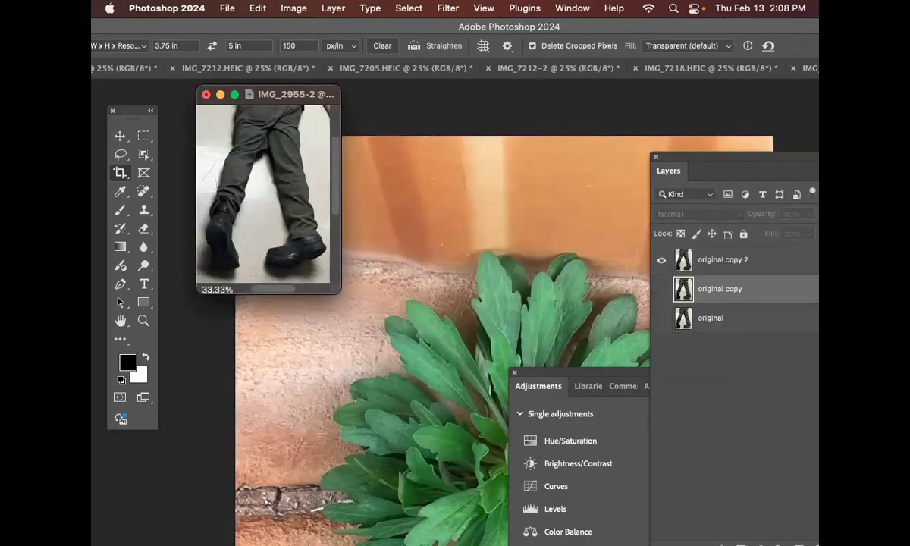
{"action": "left_click", "coordinate": [227, 8]}
{"action": "mouse_move", "coordinate": [294, 7]}
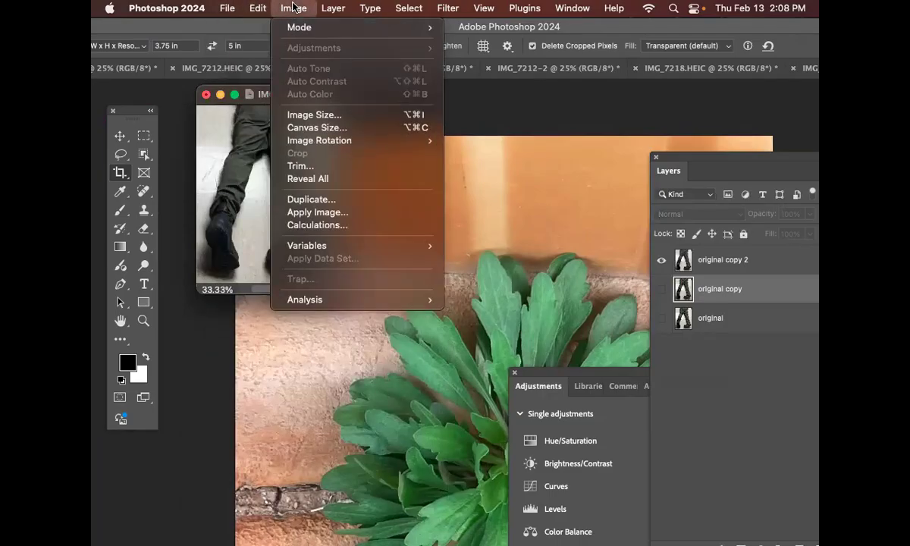
{"action": "left_click", "coordinate": [292, 115]}
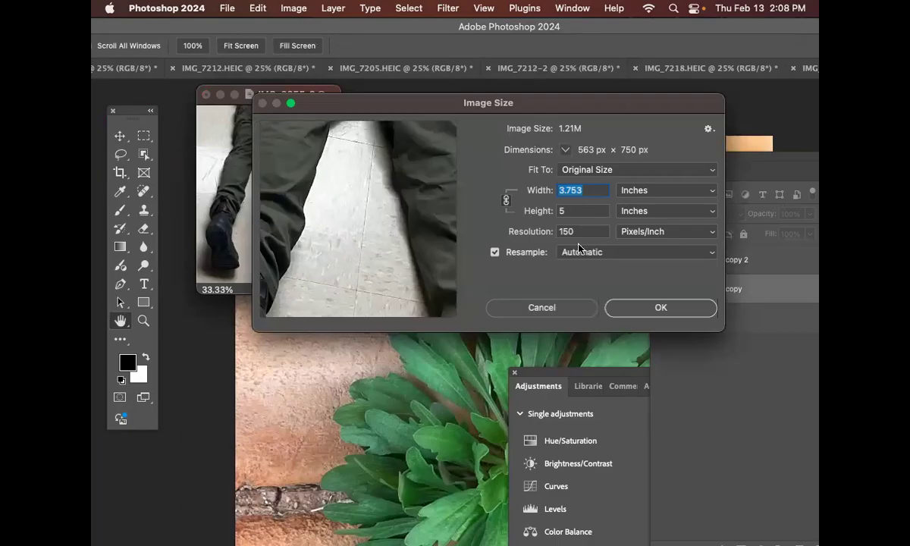
{"action": "left_click", "coordinate": [540, 307]}
Step: Add a Black & White adjustment layer and place it above the original copy 2 layer
{"action": "key", "text": "c"}
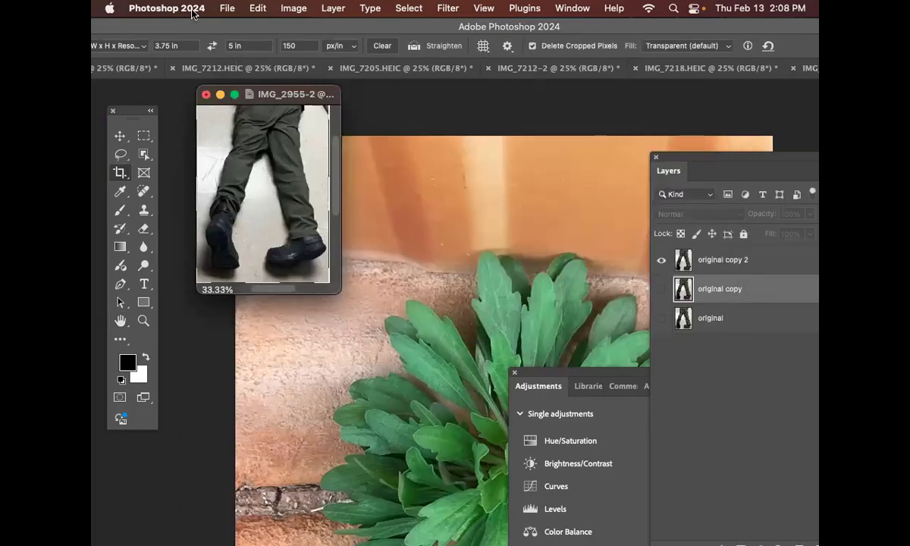
{"action": "left_click_drag", "start_coordinate": [278, 103], "coordinate": [315, 117]}
{"action": "left_click_drag", "start_coordinate": [351, 300], "coordinate": [434, 350]}
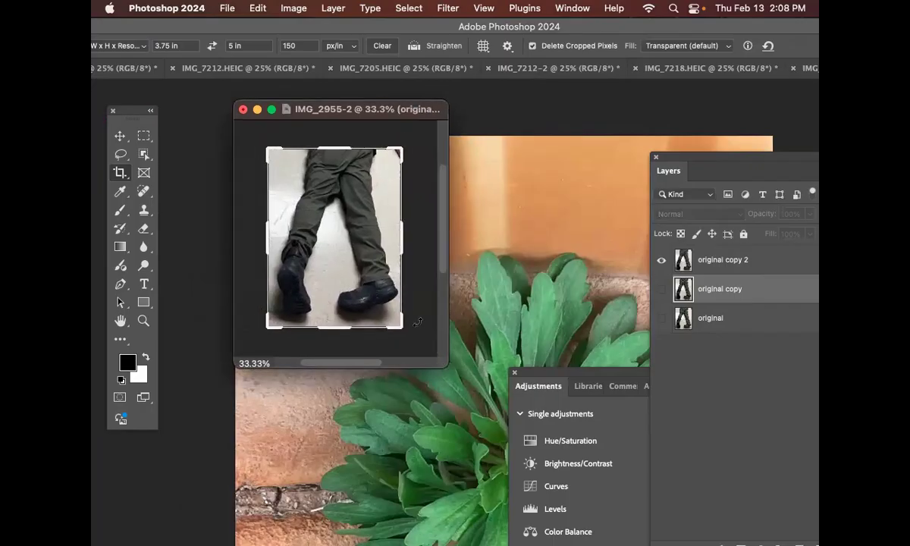
{"action": "left_click", "coordinate": [334, 8]}
{"action": "mouse_move", "coordinate": [381, 190]}
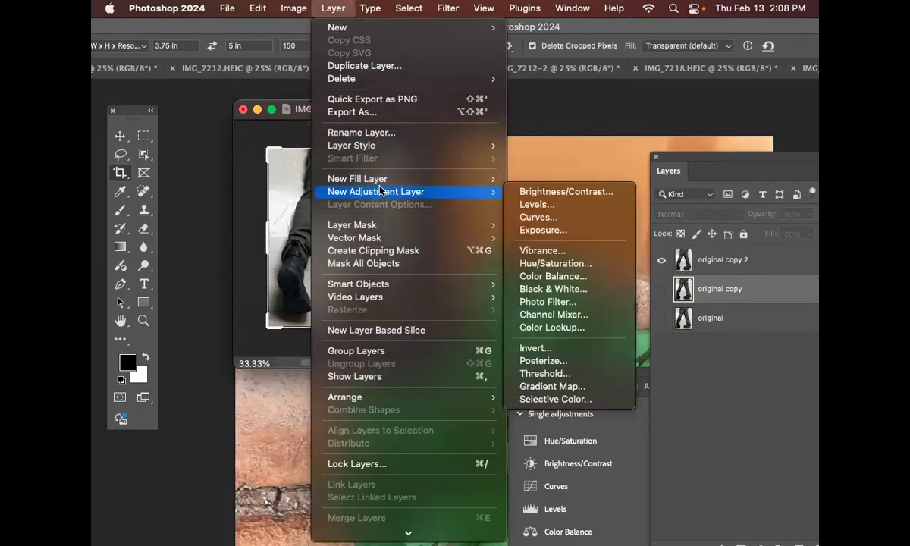
{"action": "left_click", "coordinate": [571, 290]}
{"action": "left_click", "coordinate": [740, 264]}
{"action": "left_click_drag", "start_coordinate": [738, 285], "coordinate": [741, 255]}
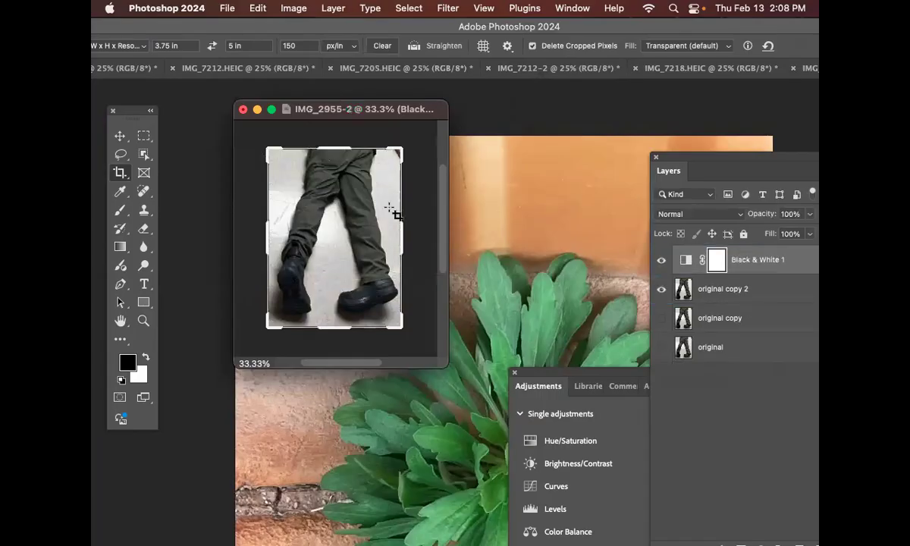
{"action": "key", "text": "super+plus"}
{"action": "key", "text": "super+plus"}
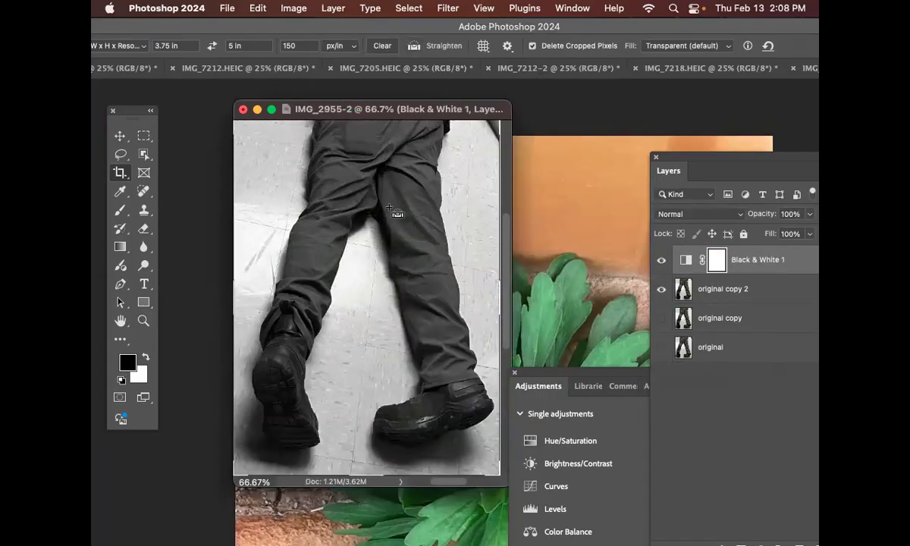
{"action": "key", "text": "super+minus"}
{"action": "key", "text": "super+minus"}
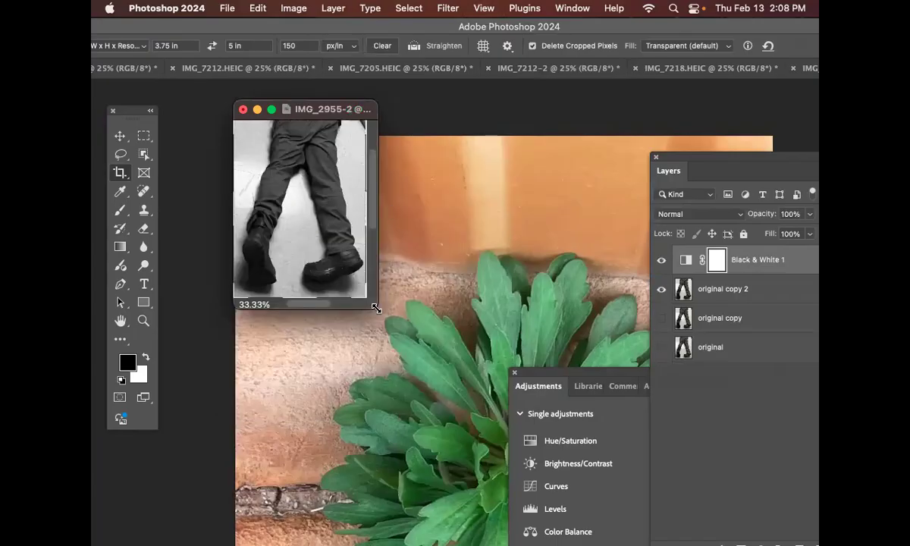
Step: Enlarge the document window and bring the Black & White layer's properties into view beside the layer list
{"action": "left_click_drag", "start_coordinate": [376, 307], "coordinate": [522, 410]}
{"action": "left_click", "coordinate": [120, 136]}
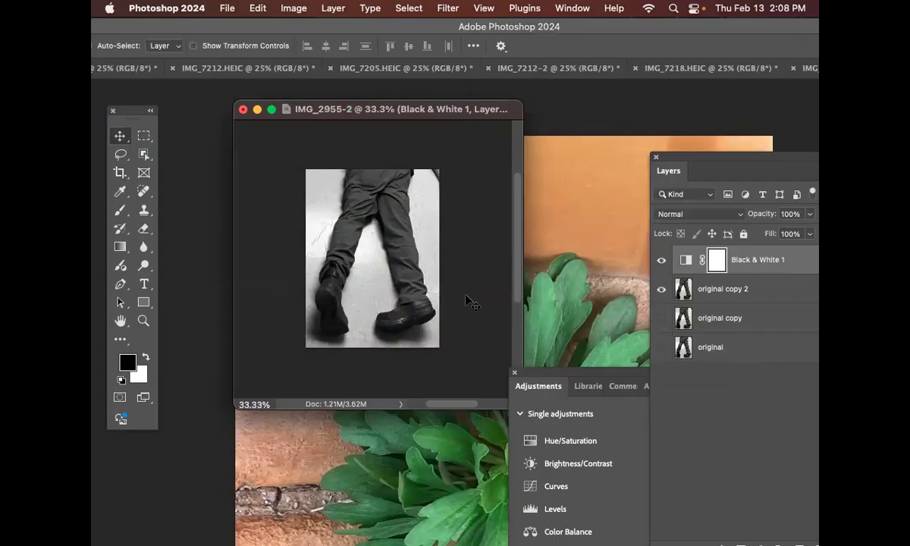
{"action": "left_click", "coordinate": [724, 290]}
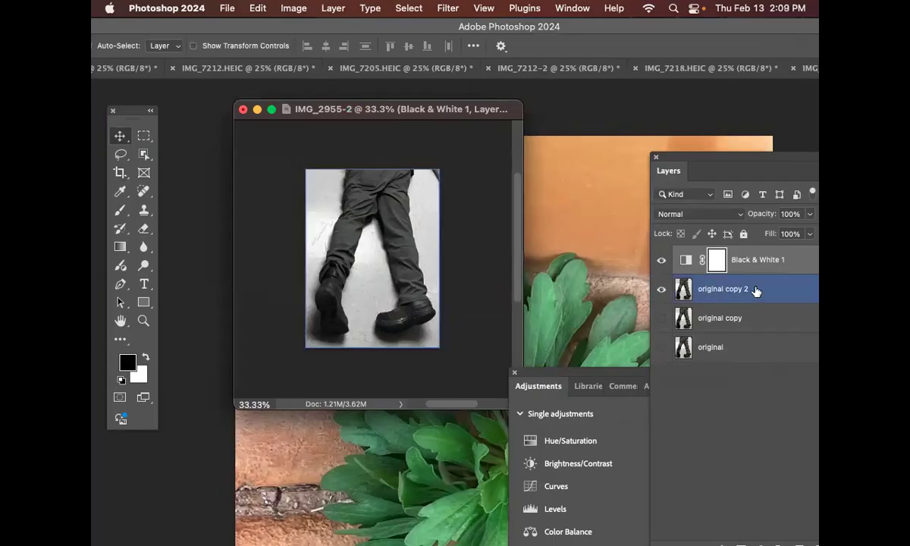
{"action": "left_click_drag", "start_coordinate": [746, 162], "coordinate": [654, 154]}
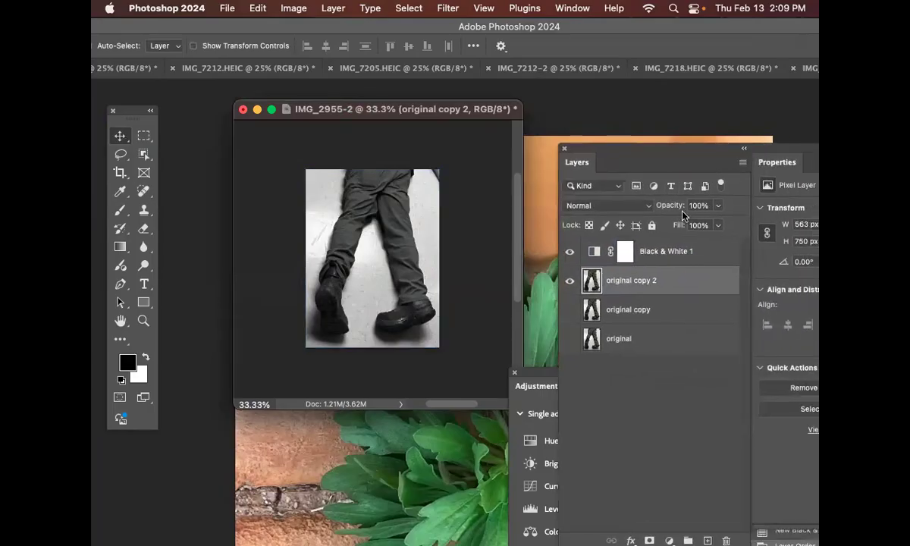
{"action": "left_click", "coordinate": [701, 245]}
{"action": "left_click_drag", "start_coordinate": [781, 161], "coordinate": [692, 130]}
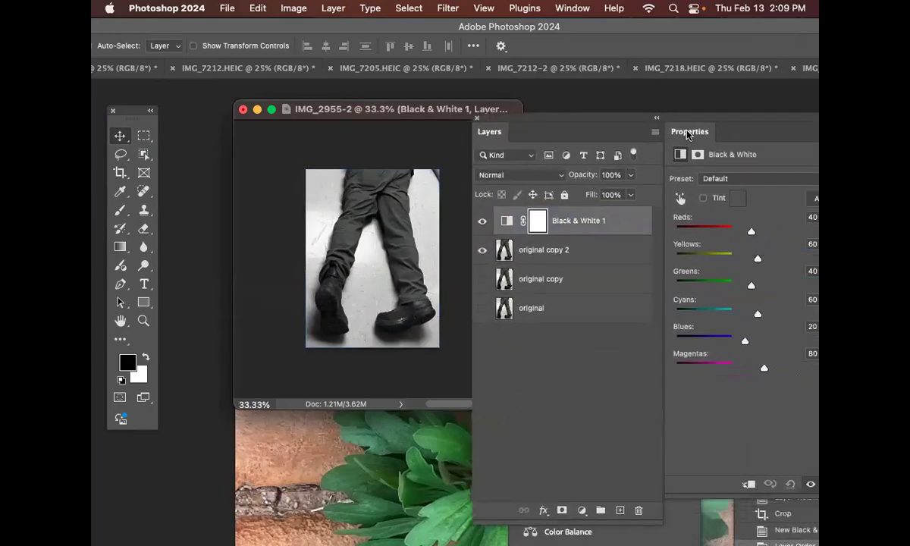
Step: Set the Black & White adjustment to Reds 134, Yellows 91, Greens 65, Cyans 42, Blues 179 and Magentas 65
{"action": "left_click_drag", "start_coordinate": [750, 236], "coordinate": [796, 340]}
{"action": "left_click_drag", "start_coordinate": [764, 370], "coordinate": [760, 363]}
{"action": "left_click_drag", "start_coordinate": [758, 238], "coordinate": [781, 231]}
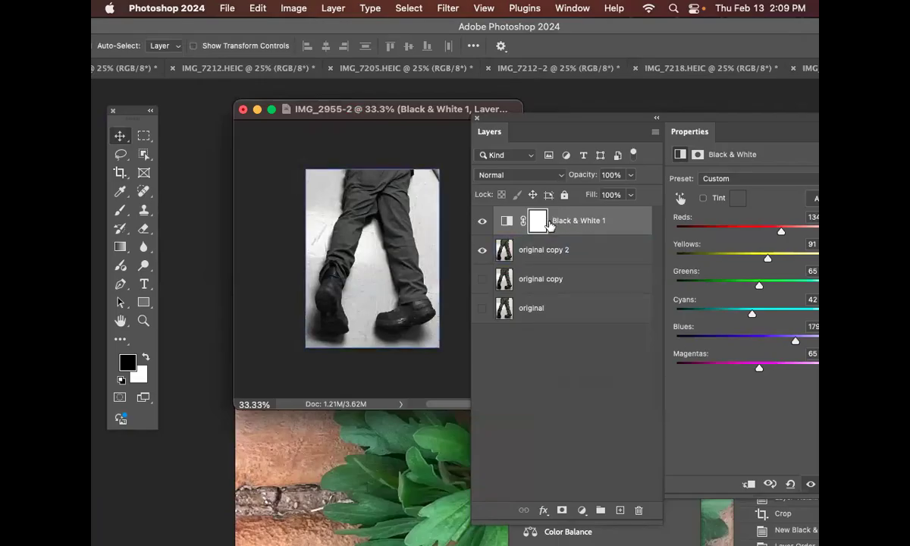
{"action": "left_click", "coordinate": [562, 249]}
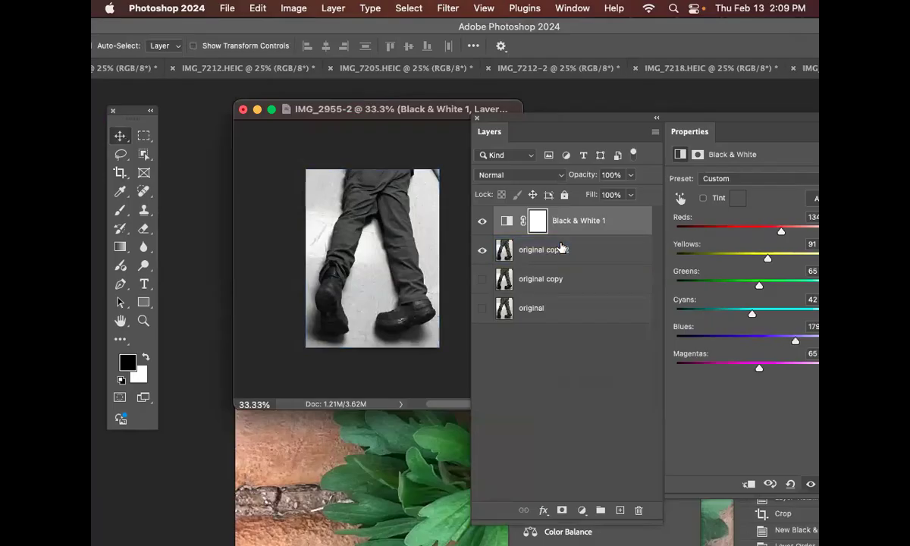
Step: Save the document in Photoshop format as novos_legs_letter_A.psd in the practice 2 folder, with Maximize Compatibility on
{"action": "key", "text": "super+s"}
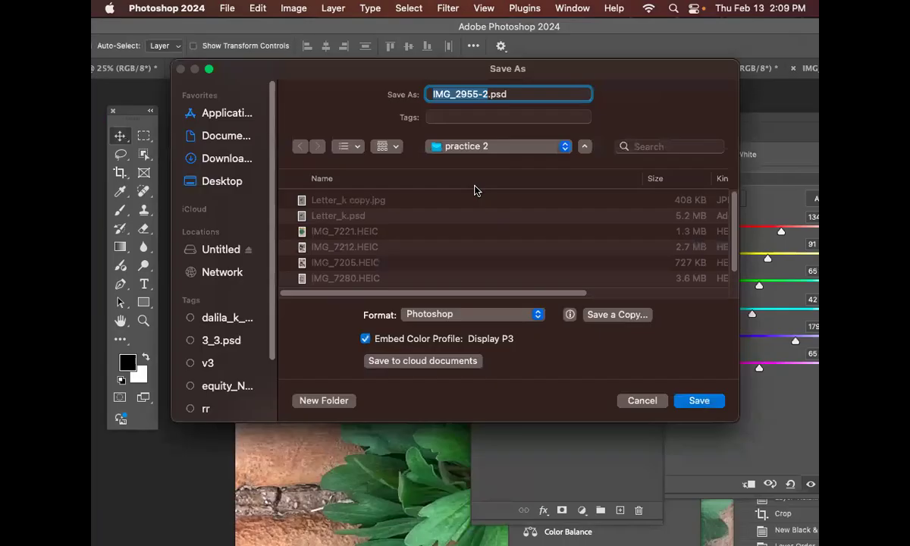
{"action": "type", "text": "novoe"}
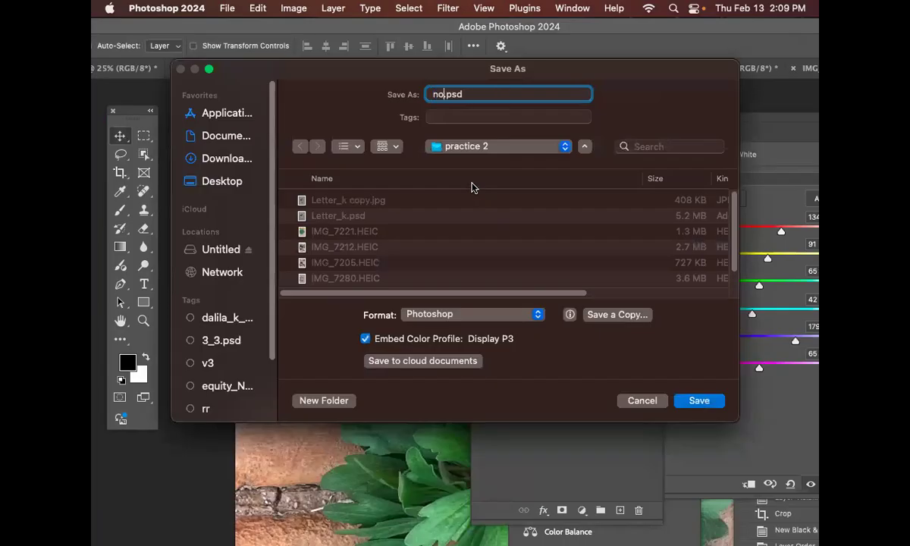
{"action": "type", "text": "_legs"}
{"action": "key", "text": "BackSpace"}
{"action": "type", "text": "s+"}
{"action": "key", "text": "BackSpace"}
{"action": "type", "text": "_letter"}
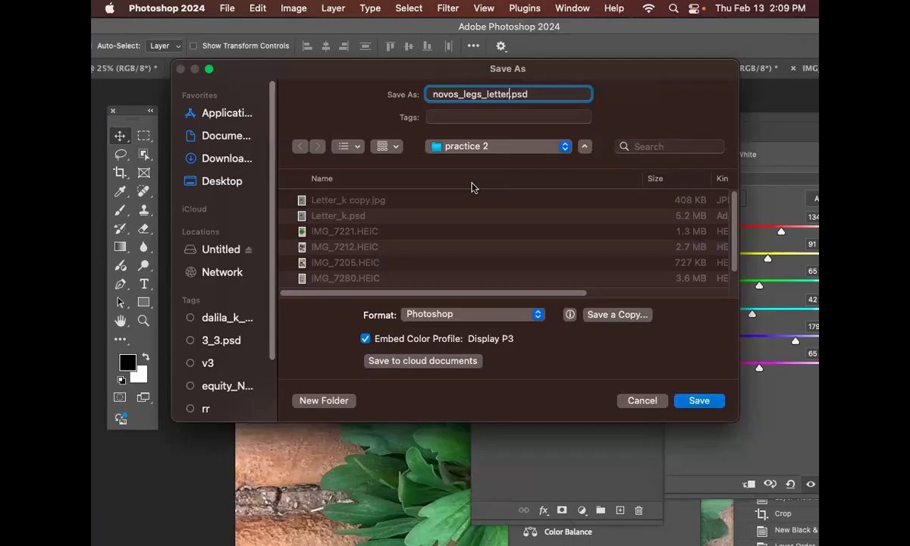
{"action": "type", "text": "_A"}
{"action": "key", "text": "Return"}
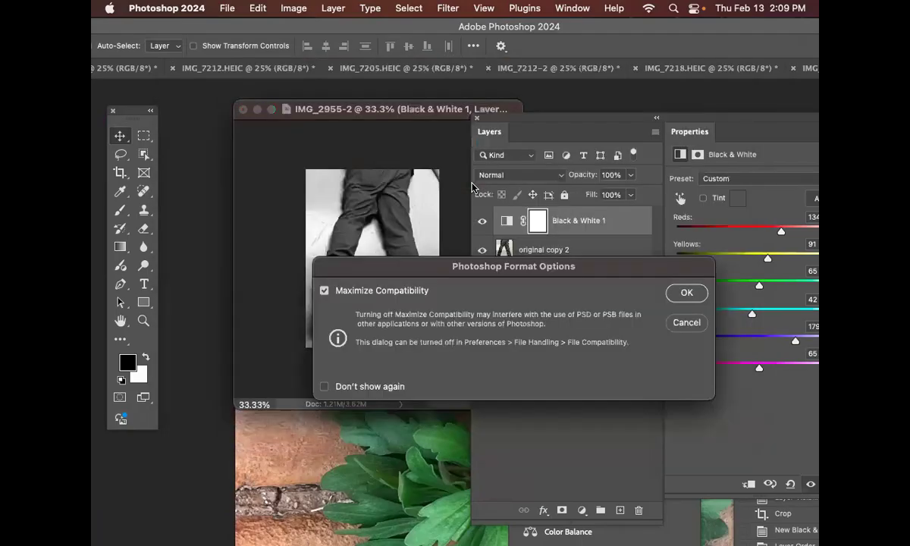
{"action": "left_click", "coordinate": [686, 293]}
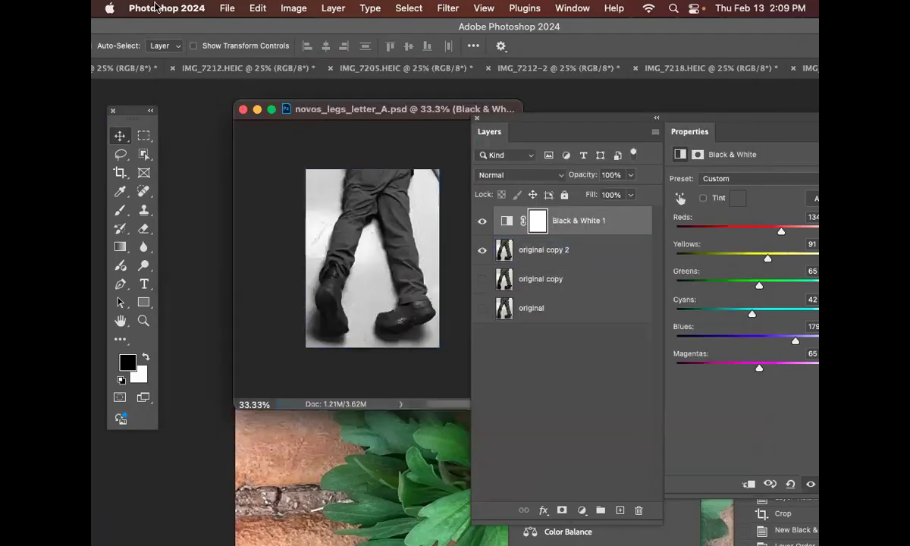
Step: Save a JPEG copy of the legs image as novos_legs_letter_A copy.jpg in the practice 2 folder
{"action": "left_click", "coordinate": [217, 8]}
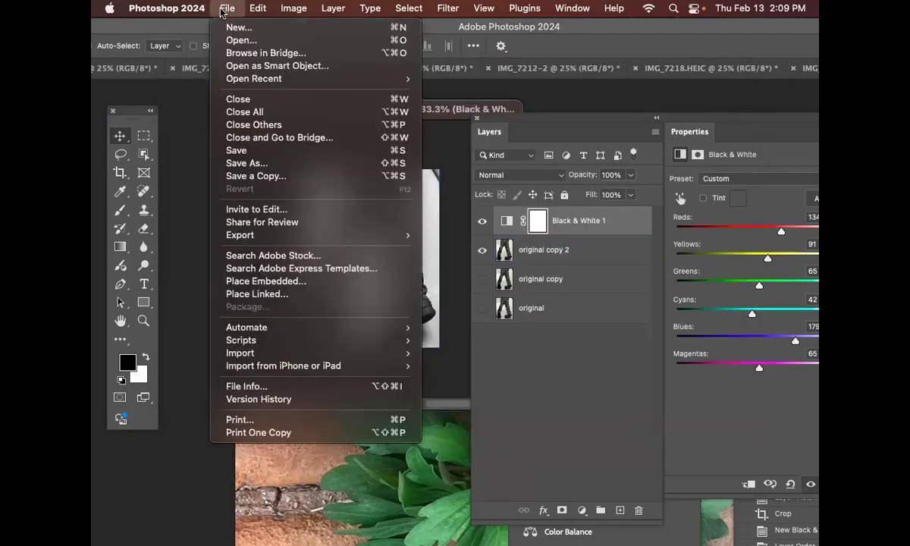
{"action": "left_click", "coordinate": [271, 176]}
{"action": "left_click", "coordinate": [465, 257]}
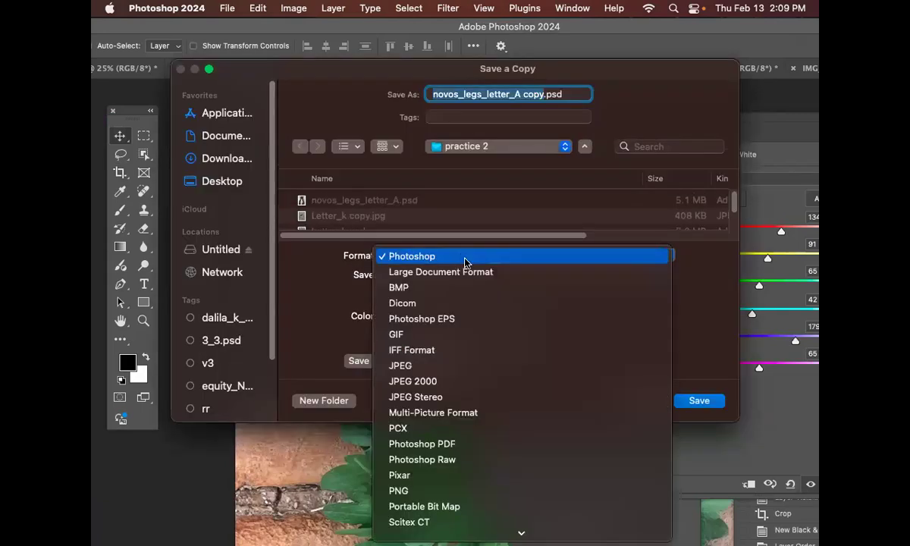
{"action": "left_click", "coordinate": [488, 367]}
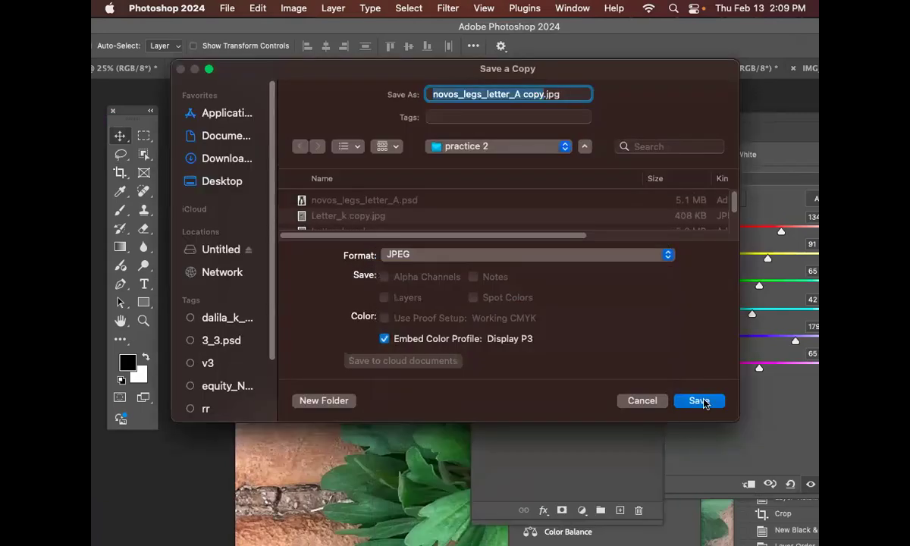
{"action": "left_click", "coordinate": [704, 403]}
{"action": "left_click", "coordinate": [539, 141]}
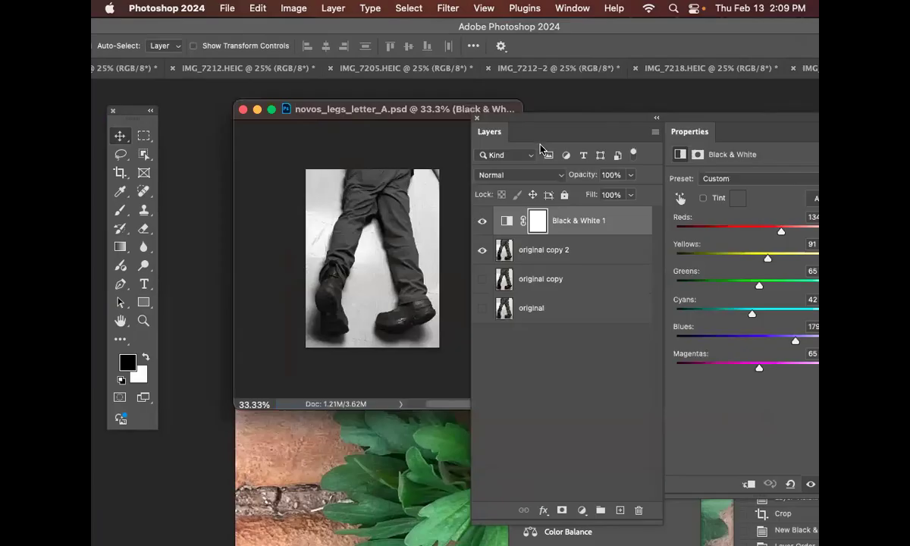
Step: Switch to Illustrator and place novos_legs_letter_A copy.jpg on the artboard to the right of the stone image
{"action": "mouse_move", "coordinate": [420, 535]}
{"action": "left_click", "coordinate": [301, 535]}
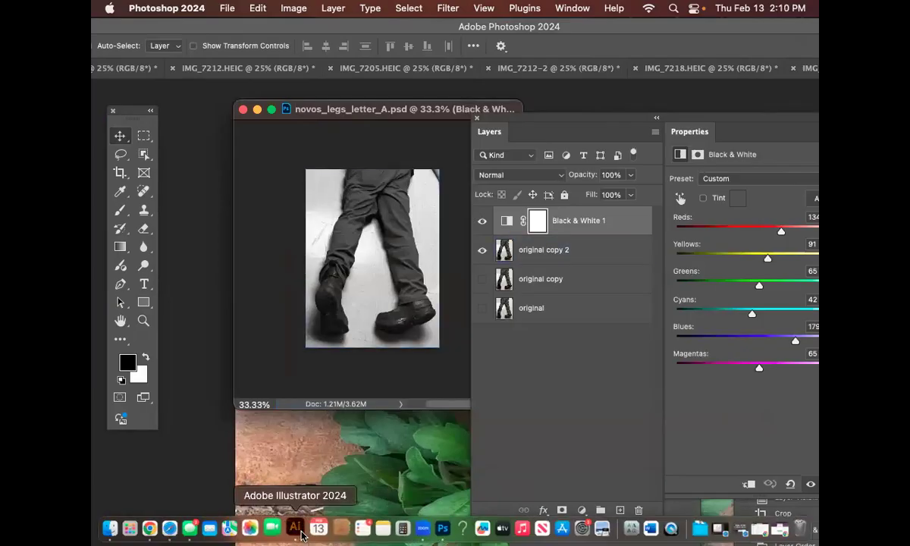
{"action": "left_click_drag", "start_coordinate": [437, 153], "coordinate": [441, 65]}
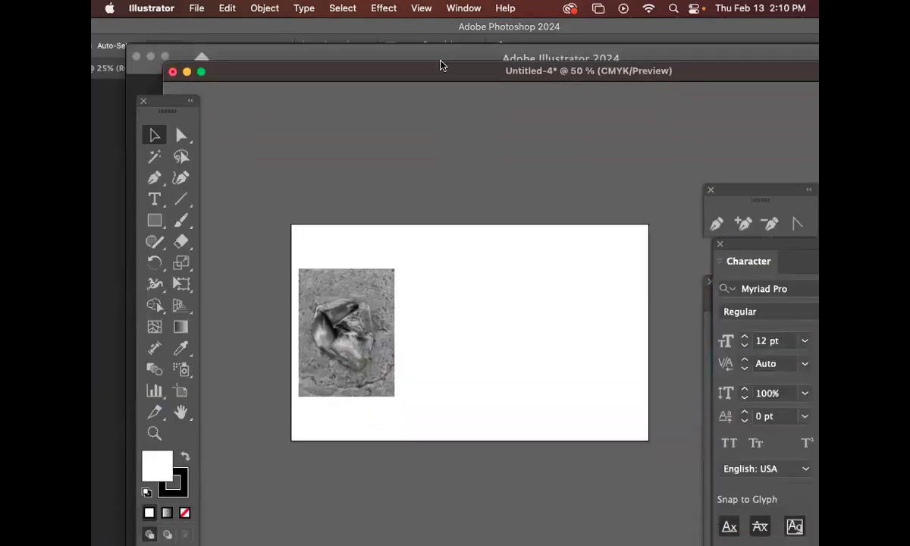
{"action": "key", "text": "super+shift+p"}
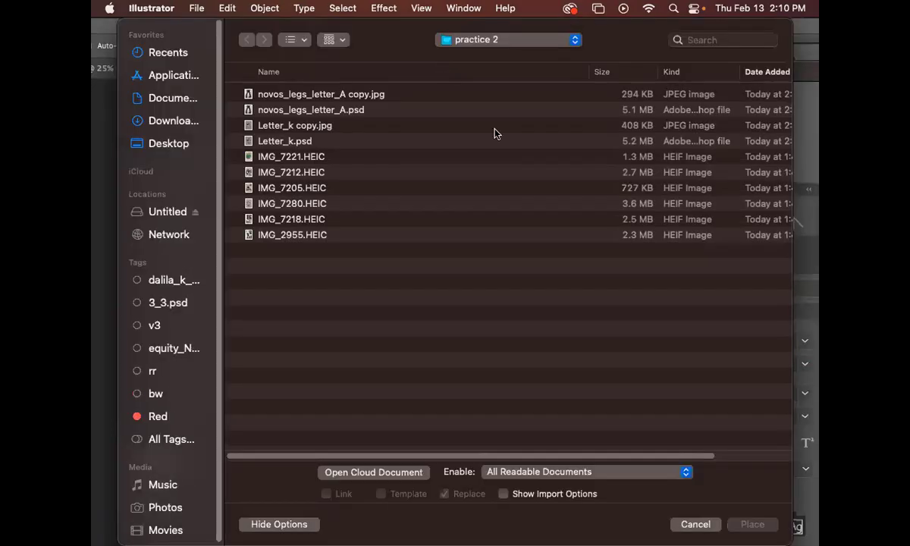
{"action": "left_click", "coordinate": [359, 98]}
{"action": "left_click", "coordinate": [753, 525]}
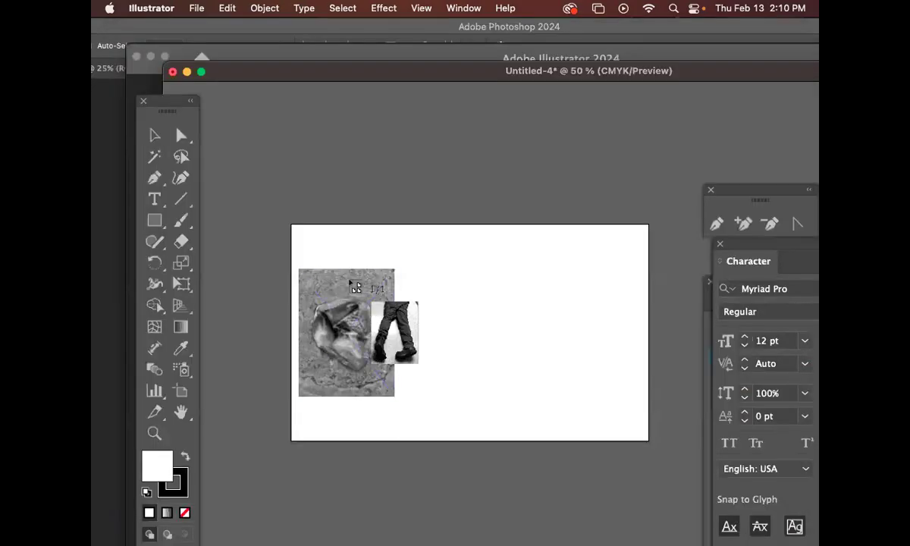
{"action": "left_click", "coordinate": [406, 272]}
Step: Move the legs image flush against the stone image's right edge, with their top edges aligned
{"action": "left_click_drag", "start_coordinate": [474, 338], "coordinate": [459, 337]}
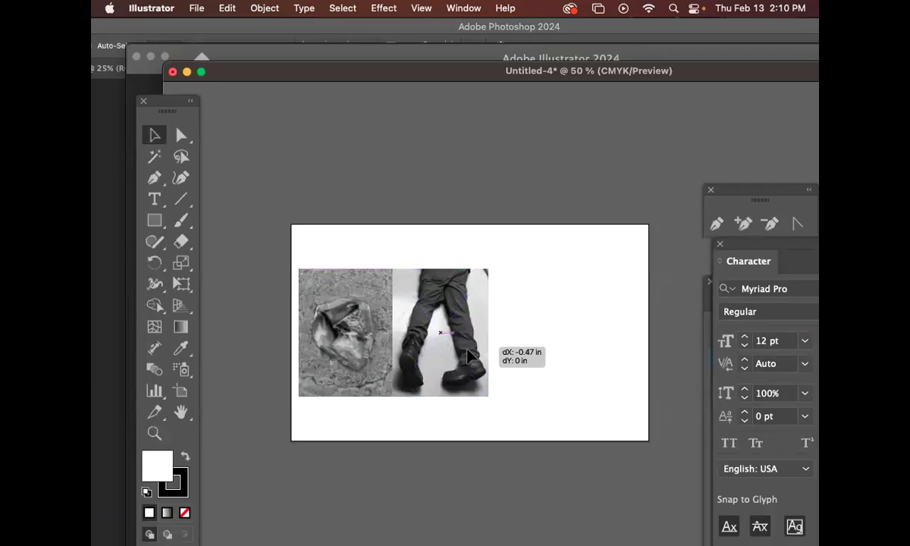
{"action": "key", "text": "super+equal"}
{"action": "left_click_drag", "start_coordinate": [558, 396], "coordinate": [421, 89]}
{"action": "left_click_drag", "start_coordinate": [450, 192], "coordinate": [454, 187]}
{"action": "mouse_move", "coordinate": [437, 221]}
{"action": "left_mouse_down"}
{"action": "mouse_move", "coordinate": [456, 222]}
{"action": "mouse_move", "coordinate": [447, 219]}
{"action": "left_mouse_up"}
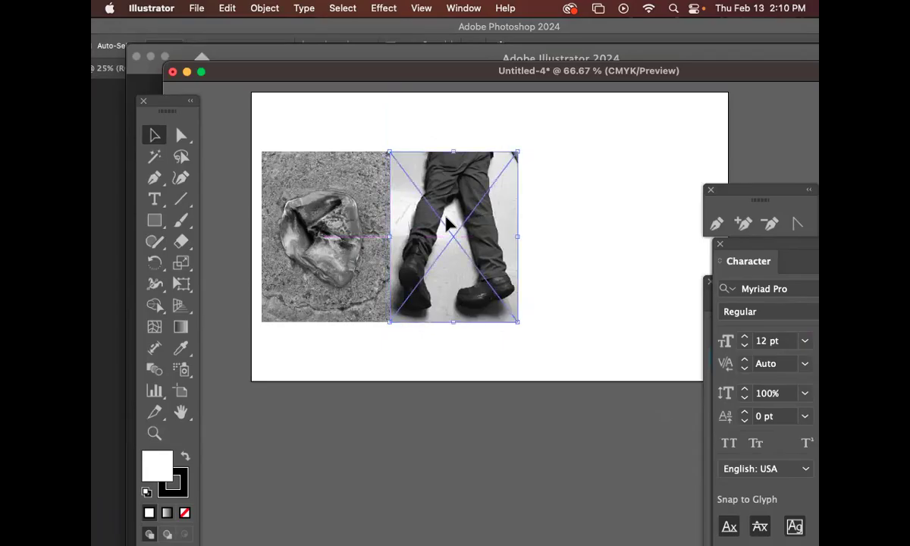
{"action": "left_click", "coordinate": [320, 255]}
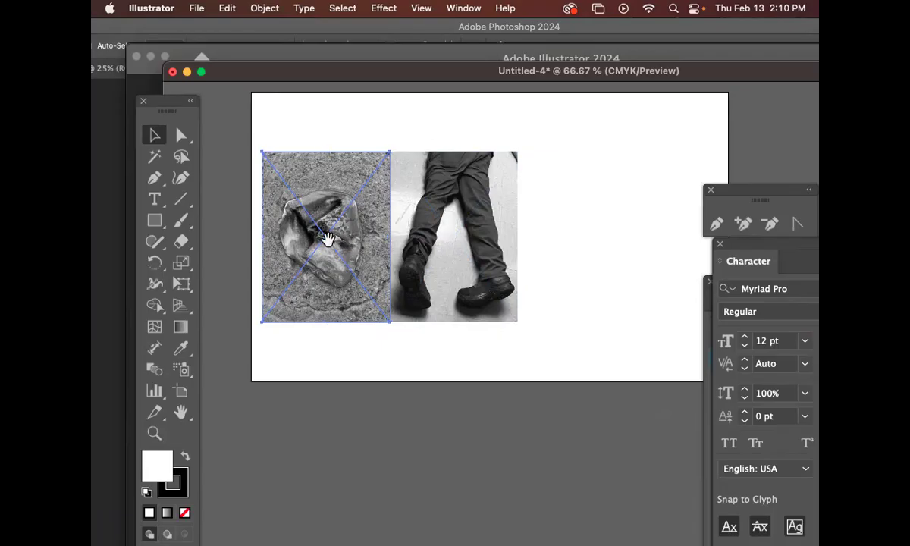
{"action": "right_click", "coordinate": [340, 237]}
{"action": "left_click", "coordinate": [417, 139]}
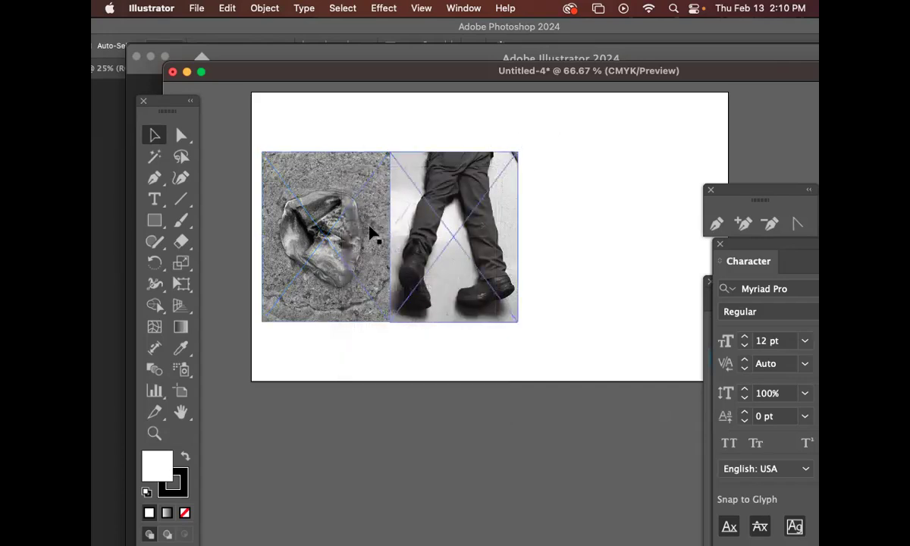
Step: Create a 3.7533 by 5 in rectangle to the right of the legs image, top edges aligned, and fill it with red
{"action": "left_click", "coordinate": [155, 220]}
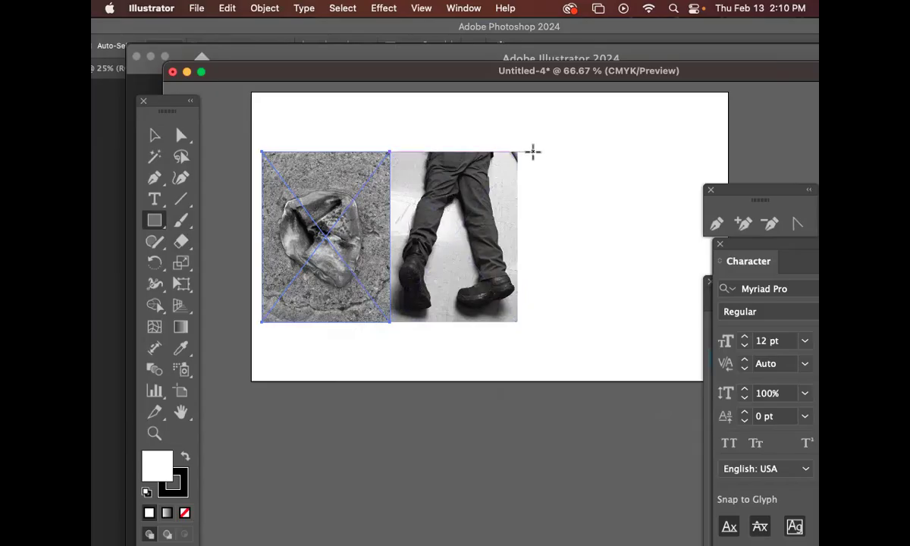
{"action": "left_click", "coordinate": [535, 152]}
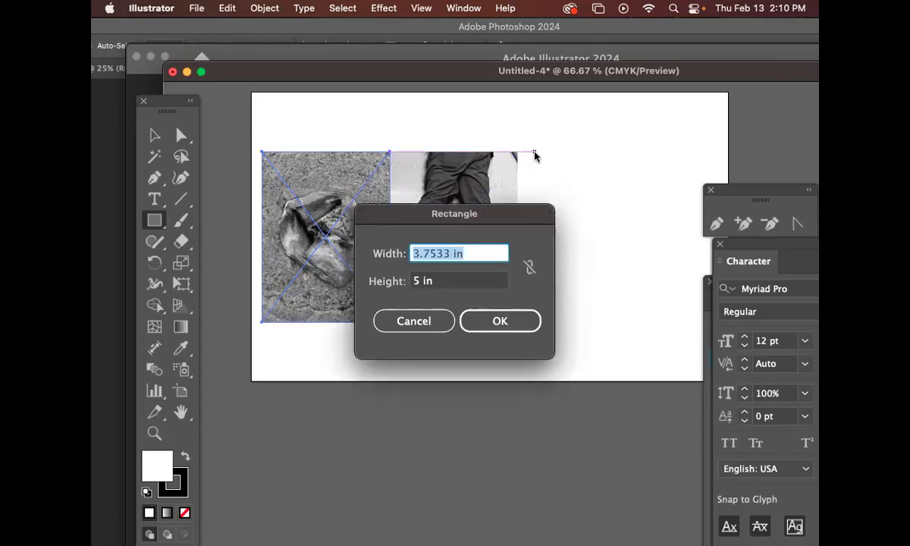
{"action": "left_click", "coordinate": [503, 321]}
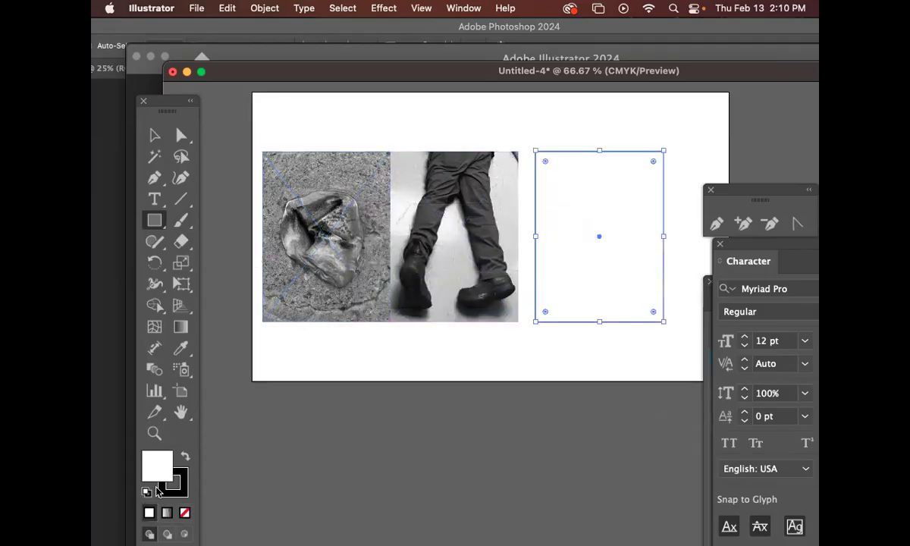
{"action": "double_click", "coordinate": [162, 460]}
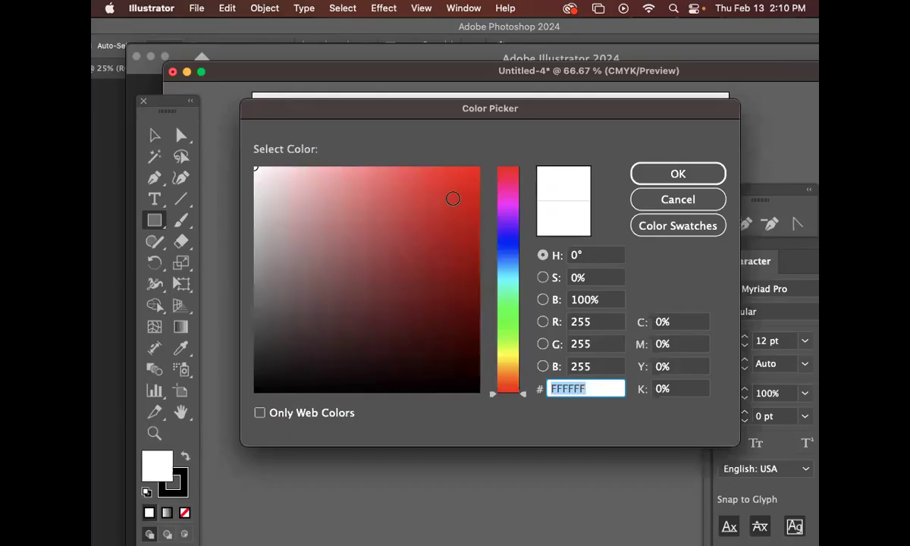
{"action": "left_click", "coordinate": [451, 201]}
{"action": "left_click", "coordinate": [677, 174]}
Step: Place a copy of the stone image to the right of the red rectangle and enlarge it proportionally from its centre
{"action": "key", "text": "v"}
{"action": "left_click", "coordinate": [344, 244]}
{"action": "left_click_drag", "start_coordinate": [372, 231], "coordinate": [647, 232]}
{"action": "scroll", "coordinate": [630, 273], "scroll_direction": "right", "scroll_amount": 5}
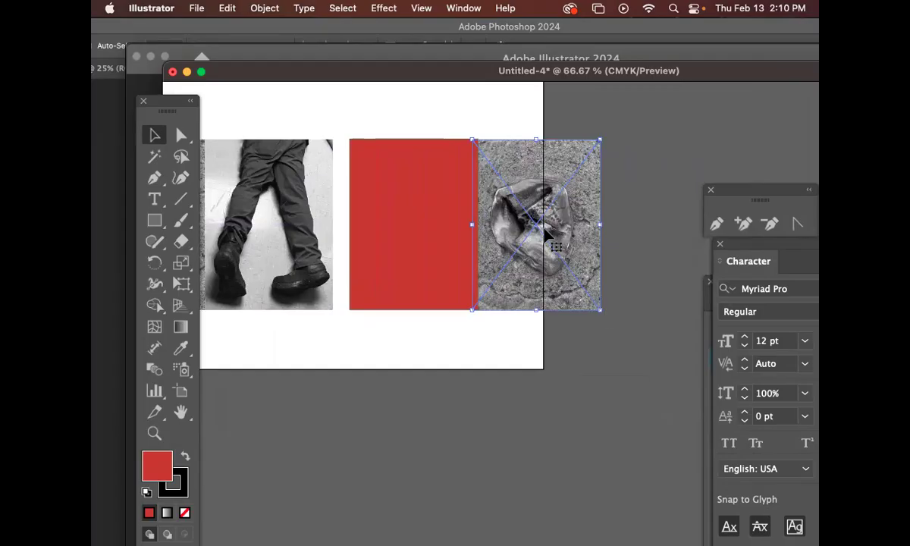
{"action": "left_click_drag", "start_coordinate": [600, 311], "coordinate": [627, 343]}
Step: Move the red rectangle over the centre of the enlarged stone copy and select both objects
{"action": "left_click_drag", "start_coordinate": [398, 230], "coordinate": [524, 236]}
{"action": "left_click", "coordinate": [667, 267]}
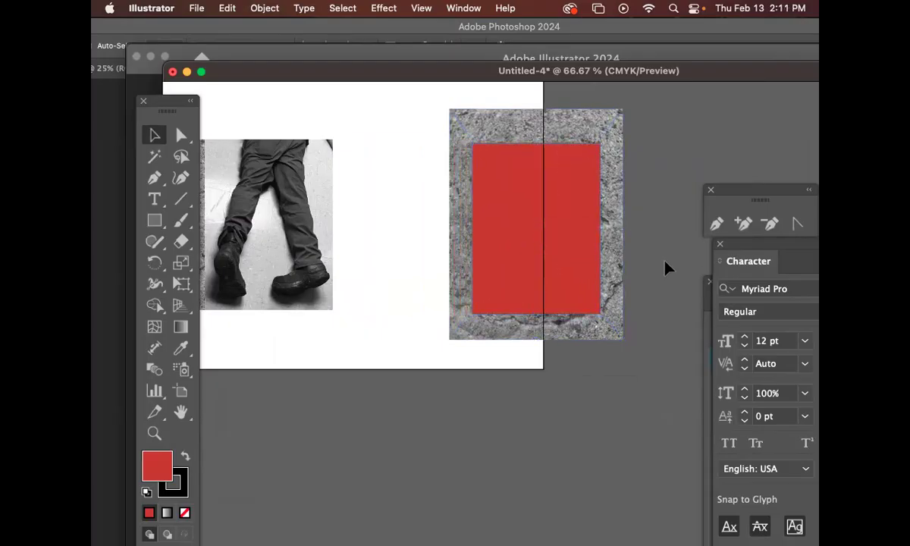
{"action": "left_click", "coordinate": [559, 220]}
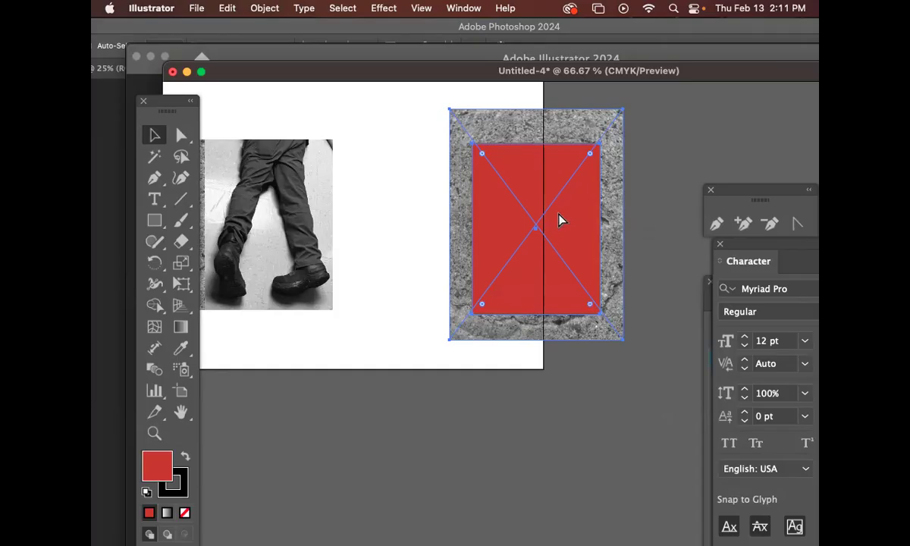
Step: Clip the enlarged stone copy to the red rectangle with a clipping mask and reposition the image inside so the crumpled object fills the frame
{"action": "key", "text": "super+7"}
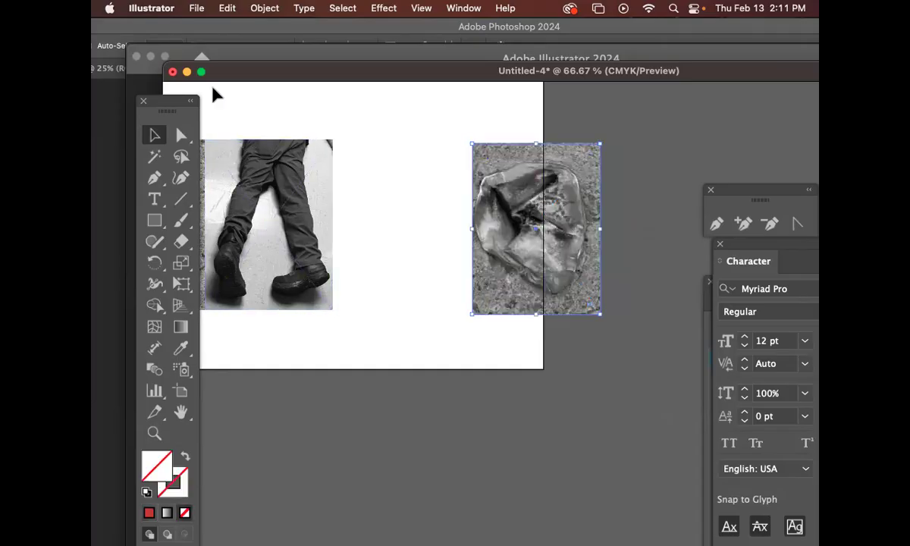
{"action": "left_click", "coordinate": [181, 135]}
{"action": "left_click_drag", "start_coordinate": [446, 75], "coordinate": [446, 77]}
{"action": "left_click_drag", "start_coordinate": [542, 221], "coordinate": [559, 226]}
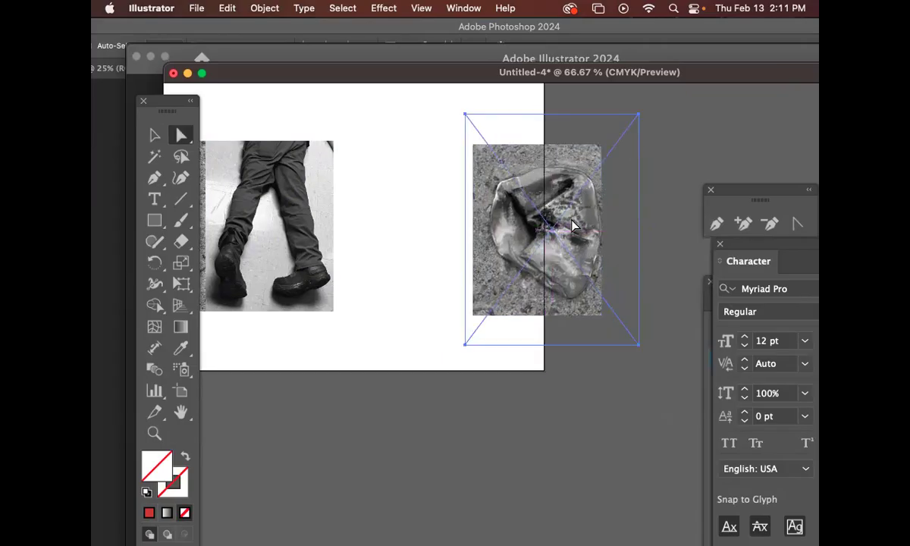
{"action": "key", "text": "Left"}
{"action": "key", "text": "Left"}
{"action": "key", "text": "Left"}
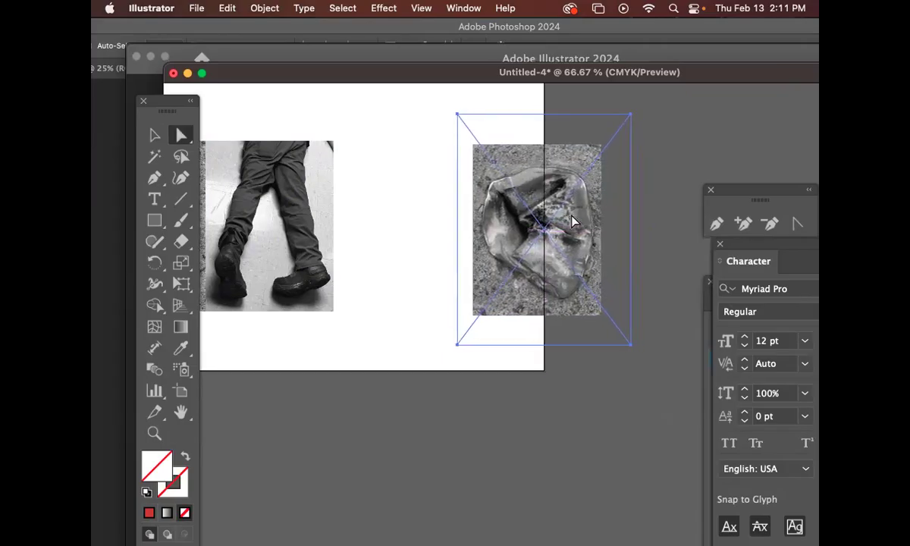
{"action": "left_click", "coordinate": [643, 380]}
{"action": "left_click_drag", "start_coordinate": [468, 171], "coordinate": [464, 168]}
{"action": "left_click", "coordinate": [155, 135]}
{"action": "left_click_drag", "start_coordinate": [483, 281], "coordinate": [664, 259]}
{"action": "left_click_drag", "start_coordinate": [680, 199], "coordinate": [496, 213]}
{"action": "left_click_drag", "start_coordinate": [380, 187], "coordinate": [329, 338]}
{"action": "key", "text": "super+z"}
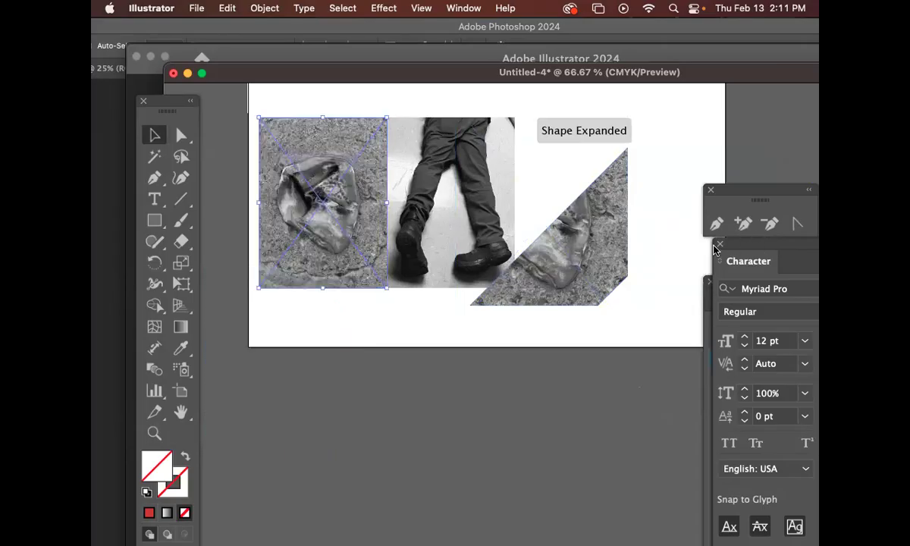
{"action": "key", "text": "super+z"}
Step: Delete the original stone image and move the masked copy into its place, flush against the legs image's left edge
{"action": "left_click_drag", "start_coordinate": [621, 219], "coordinate": [615, 223]}
{"action": "left_click", "coordinate": [295, 254]}
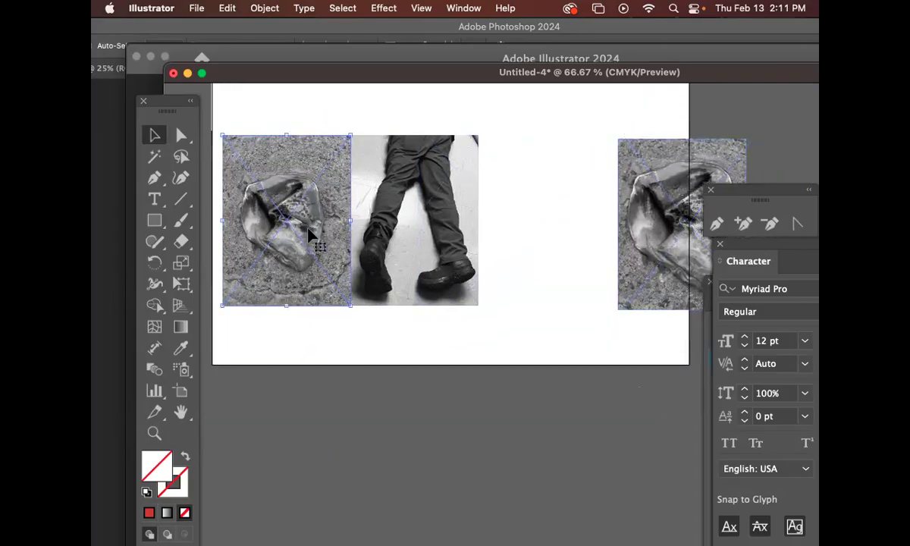
{"action": "key", "text": "Delete"}
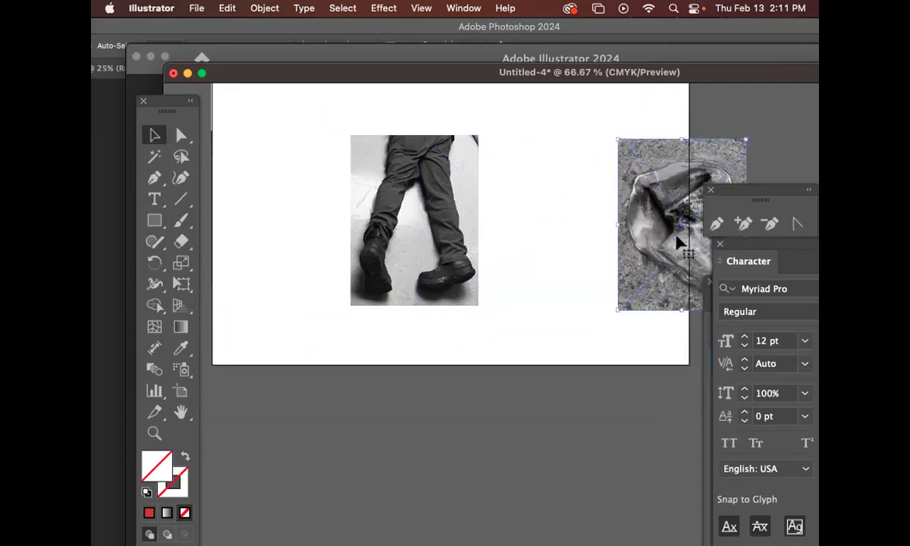
{"action": "left_click_drag", "start_coordinate": [666, 243], "coordinate": [287, 249]}
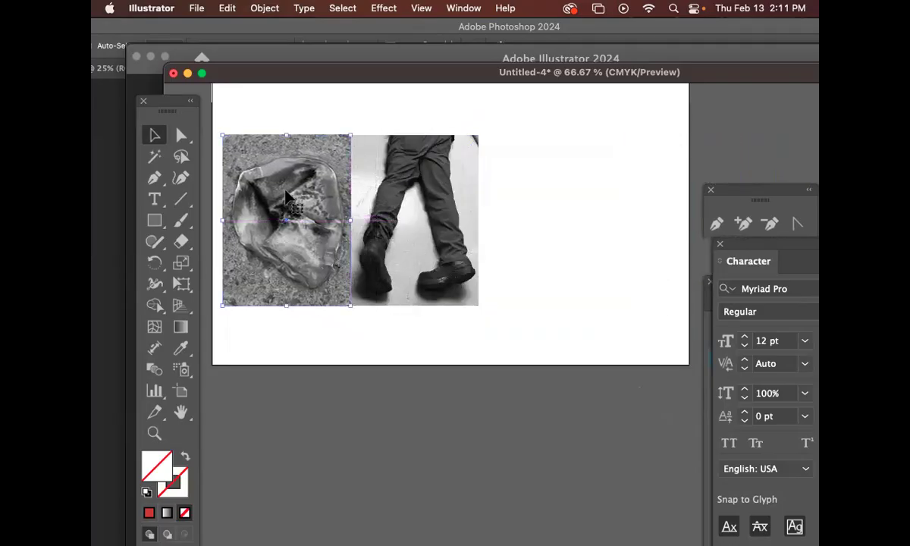
{"action": "left_click", "coordinate": [604, 344]}
{"action": "left_click_drag", "start_coordinate": [479, 300], "coordinate": [475, 303]}
{"action": "left_click", "coordinate": [541, 306]}
{"action": "left_click", "coordinate": [416, 216]}
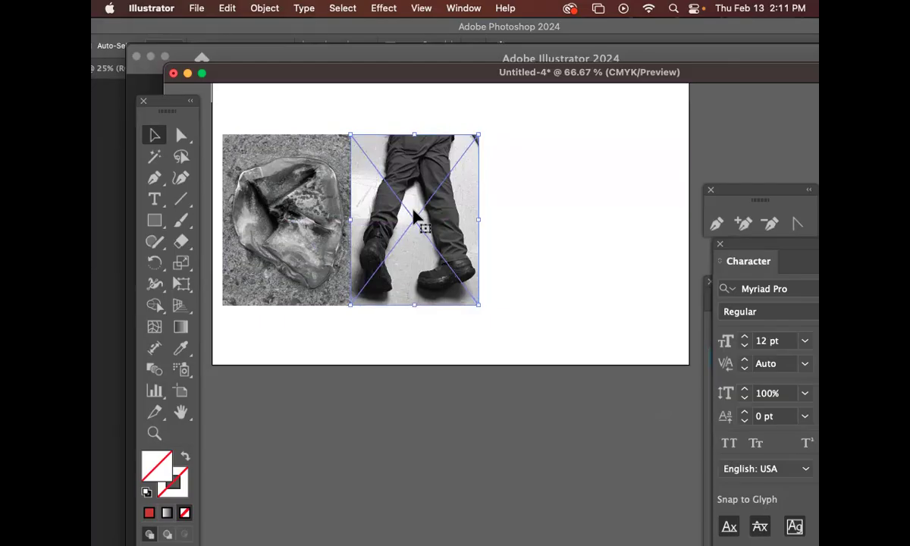
Step: Switch to Photoshop, look through the open IMG_7212 and IMG_7205 photos, and move the Layers panel off the image
{"action": "left_click_drag", "start_coordinate": [392, 70], "coordinate": [406, 171]}
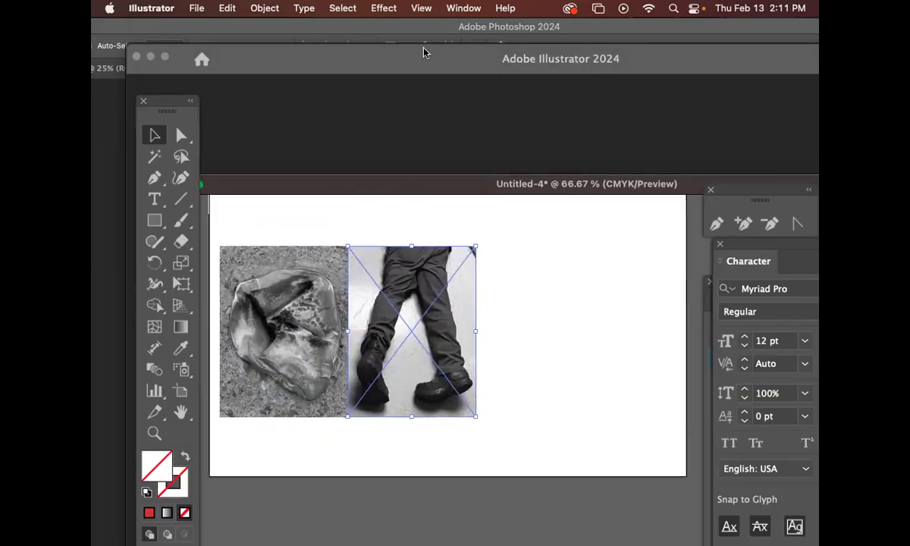
{"action": "left_click", "coordinate": [412, 26]}
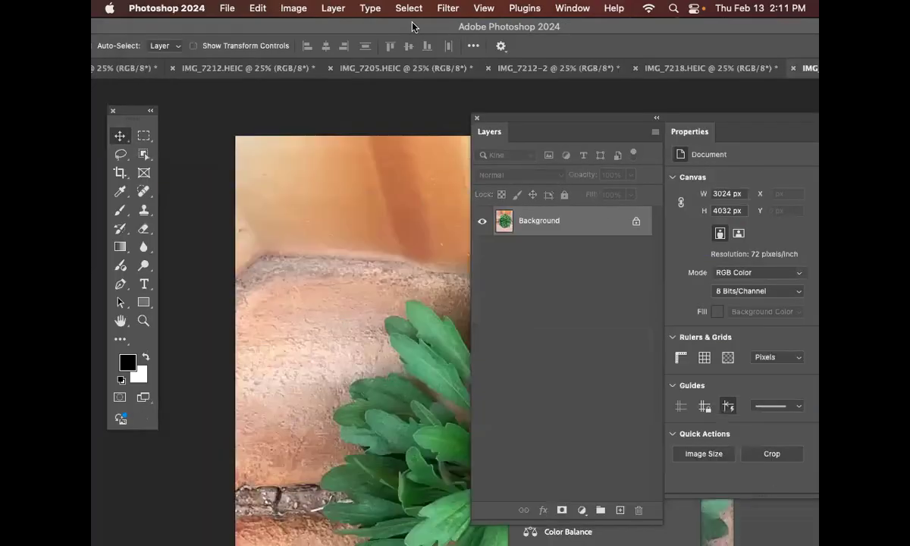
{"action": "left_click", "coordinate": [351, 68]}
{"action": "left_click", "coordinate": [262, 68]}
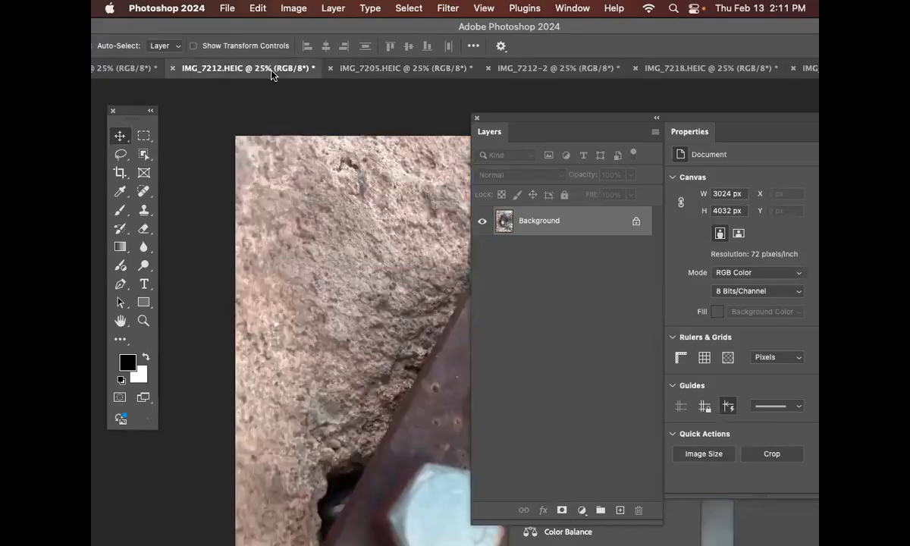
{"action": "left_click", "coordinate": [399, 67]}
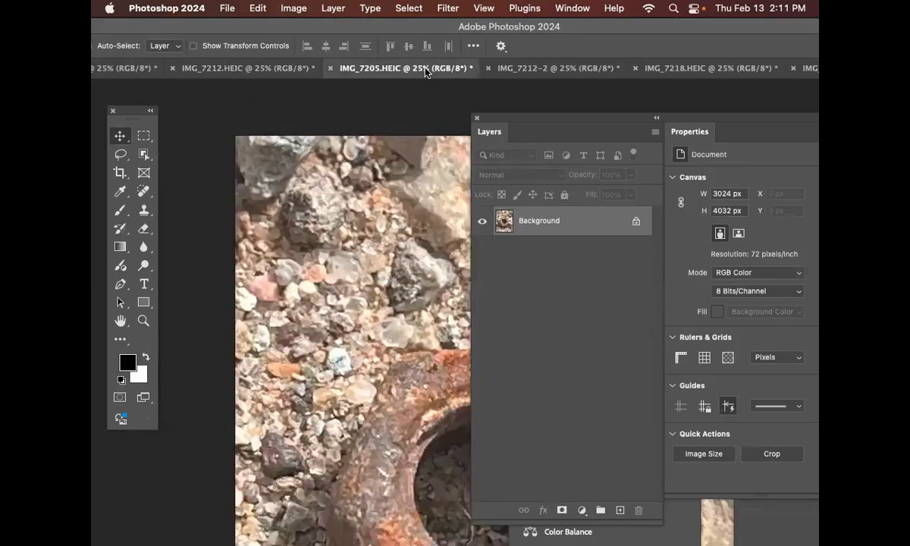
{"action": "left_click", "coordinate": [287, 67]}
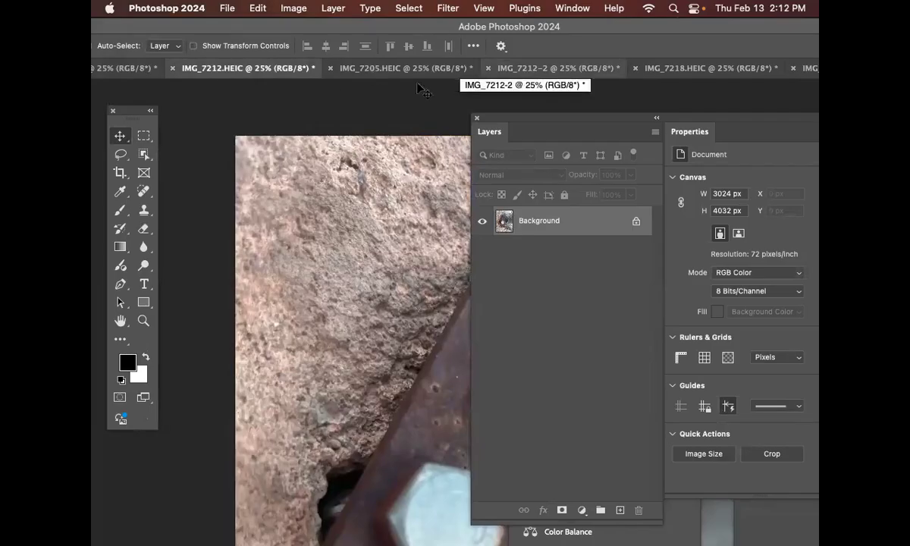
{"action": "left_click_drag", "start_coordinate": [535, 119], "coordinate": [642, 128]}
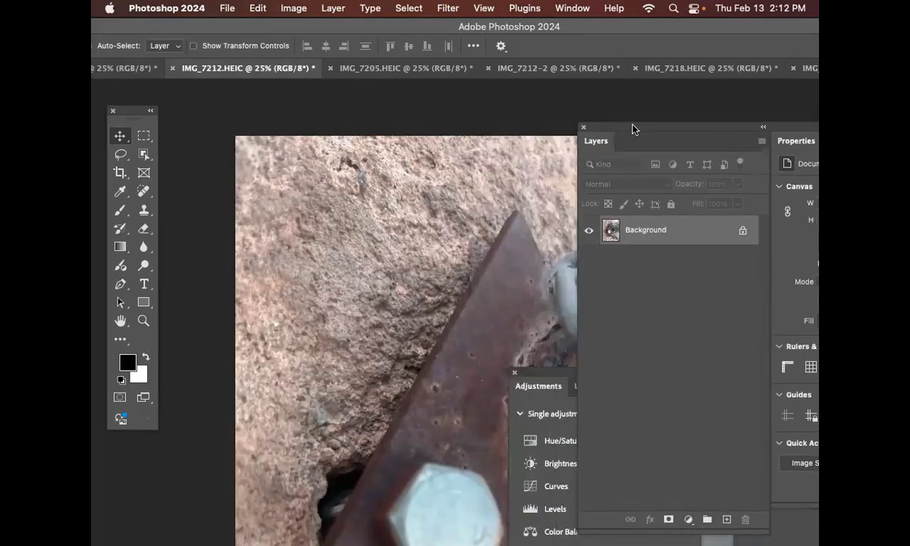
Step: Float the IMG_7212.HEIC photo in its own window and close the duplicate IMG_7212-2 without saving
{"action": "left_click", "coordinate": [544, 68]}
{"action": "left_click_drag", "start_coordinate": [303, 70], "coordinate": [393, 85]}
{"action": "key", "text": "super+minus"}
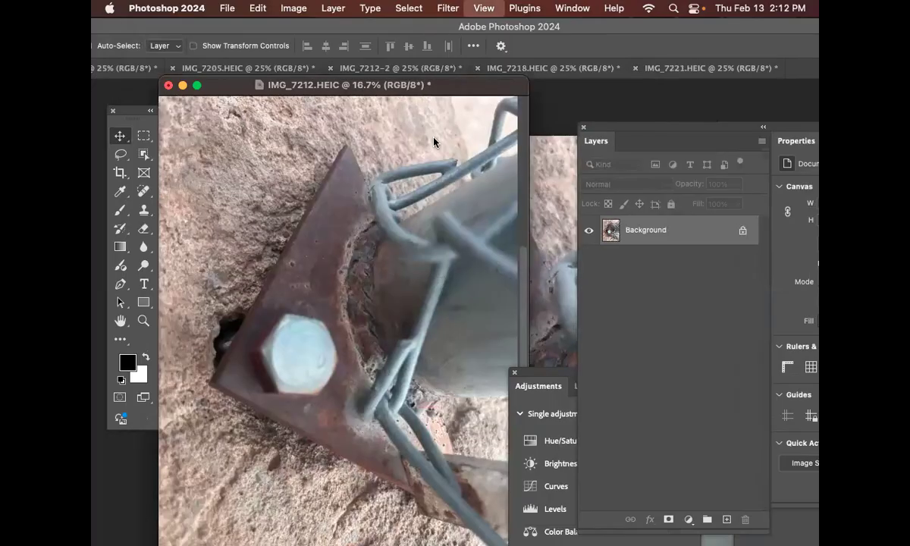
{"action": "key", "text": "super+minus"}
{"action": "key", "text": "super+minus"}
{"action": "left_click", "coordinate": [498, 182]}
{"action": "key", "text": "super+minus"}
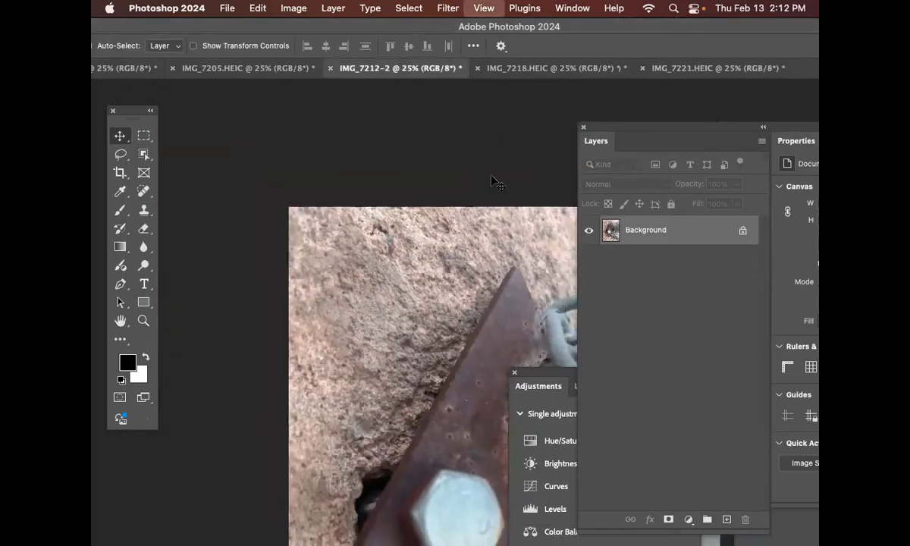
{"action": "key", "text": "super+w"}
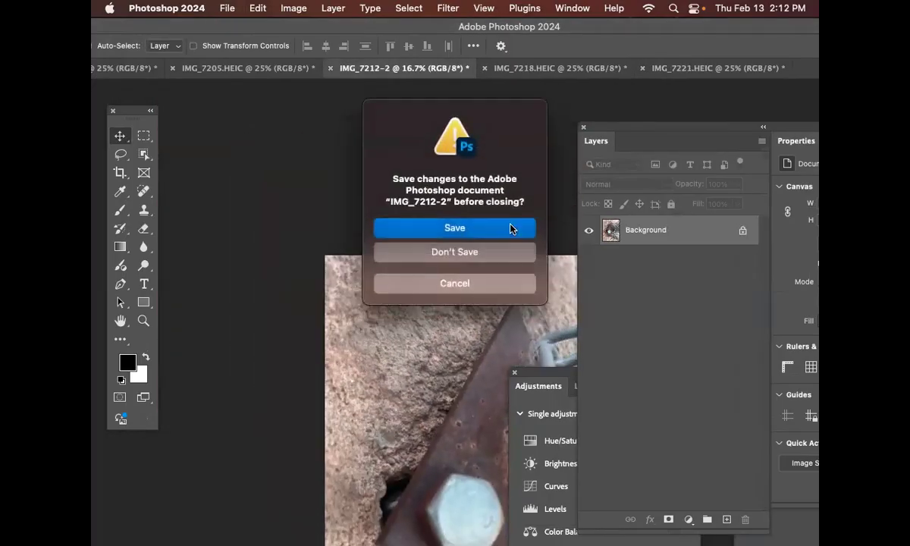
{"action": "left_click", "coordinate": [455, 251]}
Step: View the whole IMG_7205.HEIC photo and close IMG_7221.HEIC without saving its changes
{"action": "left_click_drag", "start_coordinate": [531, 260], "coordinate": [398, 151]}
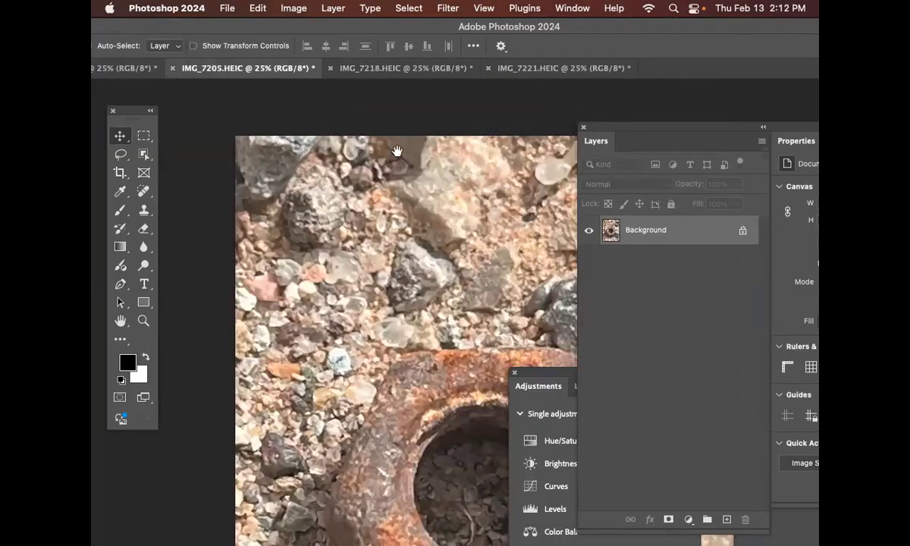
{"action": "left_click_drag", "start_coordinate": [516, 265], "coordinate": [476, 239]}
{"action": "key", "text": "super+minus"}
{"action": "key", "text": "super+minus"}
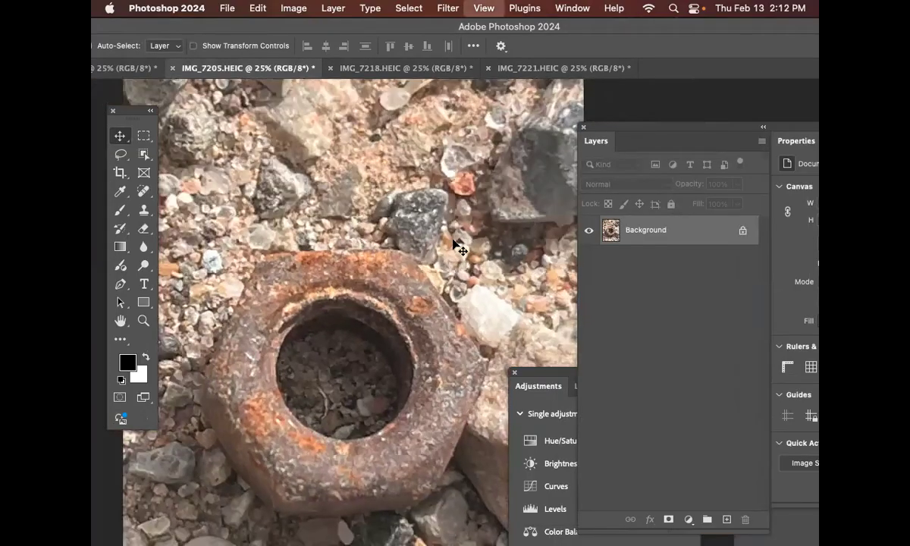
{"action": "left_click_drag", "start_coordinate": [531, 68], "coordinate": [447, 110]}
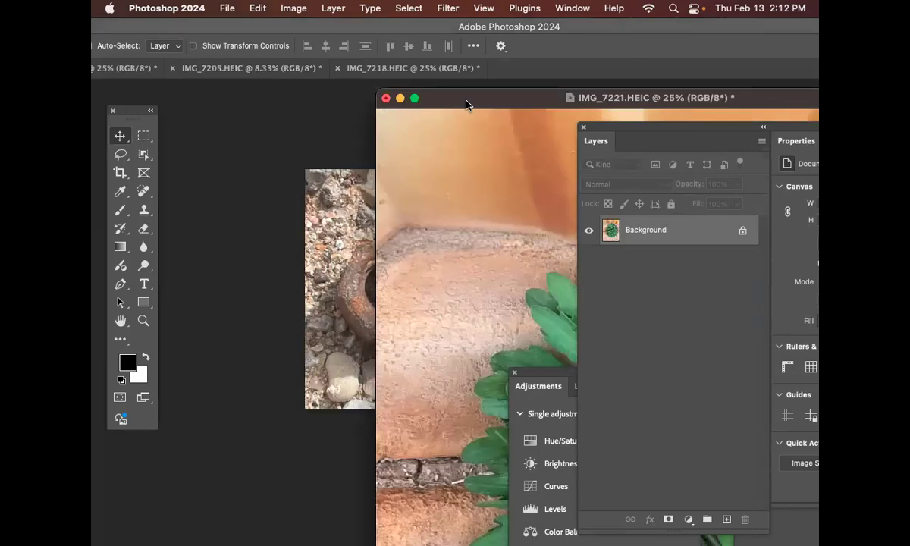
{"action": "key", "text": "super+w"}
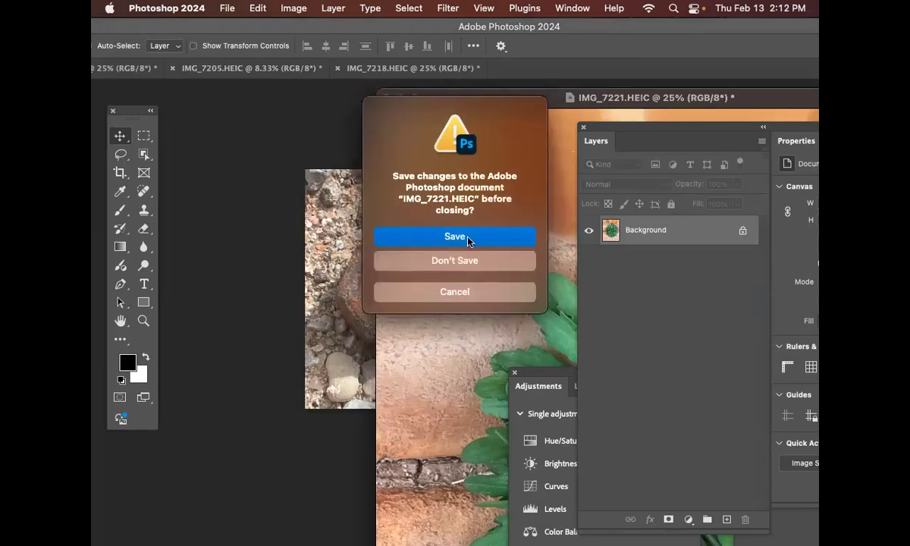
{"action": "left_click", "coordinate": [468, 260]}
Step: Float IMG_7218.HEIC in its own window at 8.33% zoom and enlarge the window to show the whole photo
{"action": "left_click", "coordinate": [398, 68]}
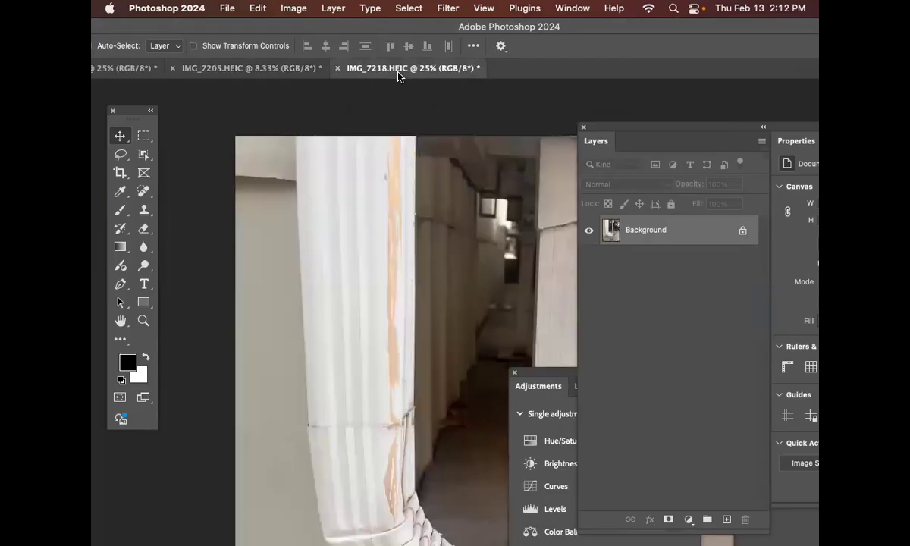
{"action": "key", "text": "super+minus"}
{"action": "key", "text": "super+minus"}
{"action": "key", "text": "super+minus"}
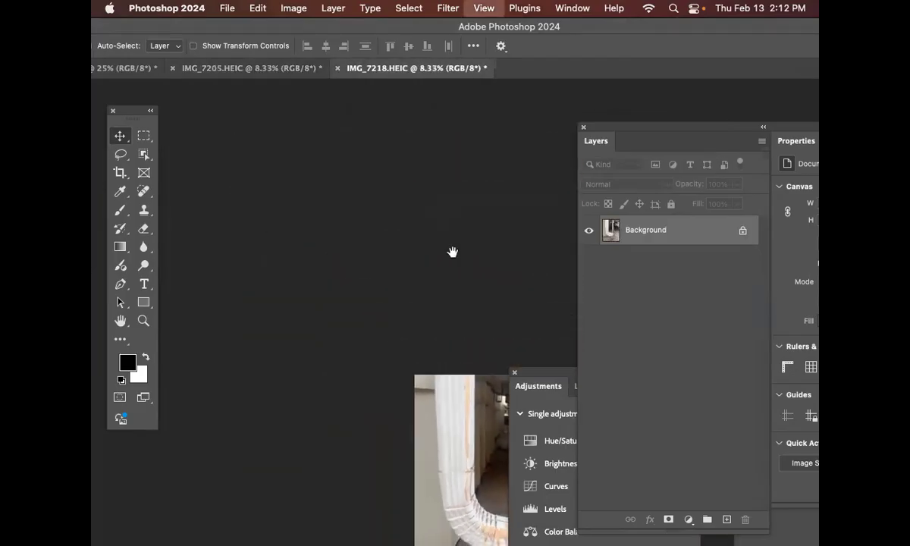
{"action": "left_click_drag", "start_coordinate": [378, 72], "coordinate": [334, 95]}
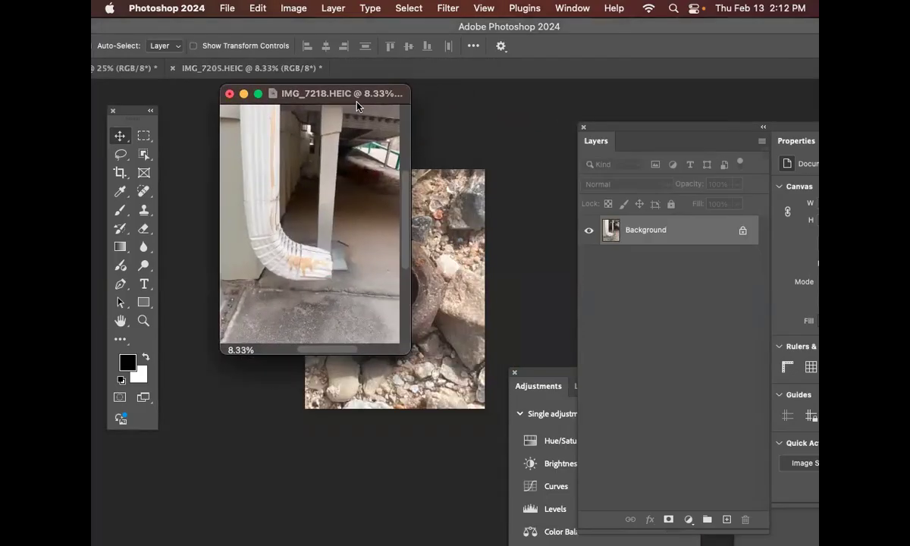
{"action": "left_click_drag", "start_coordinate": [408, 349], "coordinate": [502, 427]}
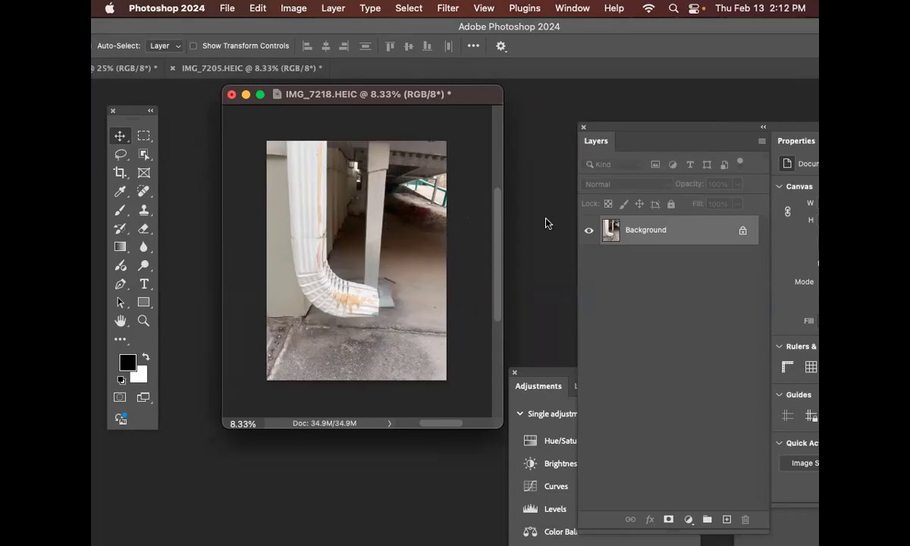
Step: Flip the canvas of the drainpipe photo horizontally
{"action": "left_click", "coordinate": [294, 8]}
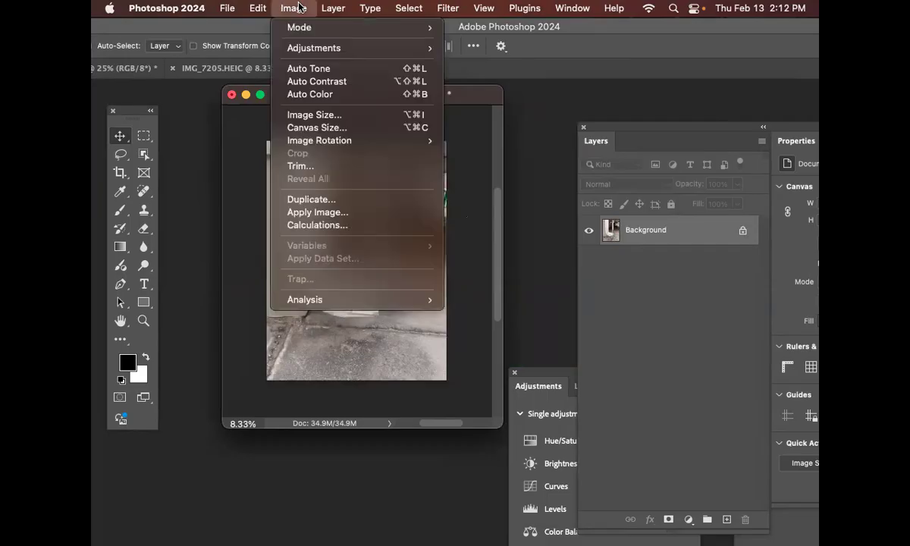
{"action": "mouse_move", "coordinate": [327, 138]}
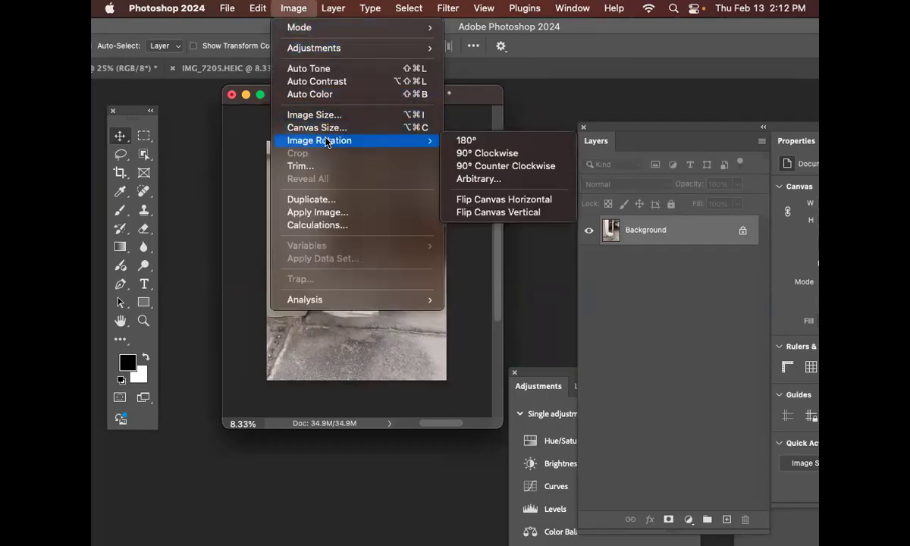
{"action": "left_click", "coordinate": [533, 201]}
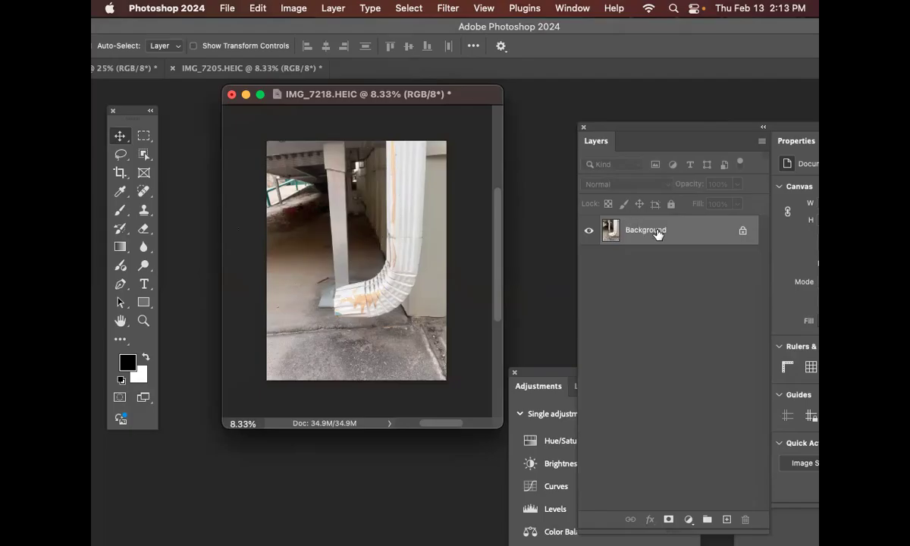
Step: Convert the Background into a regular layer named original
{"action": "double_click", "coordinate": [631, 229]}
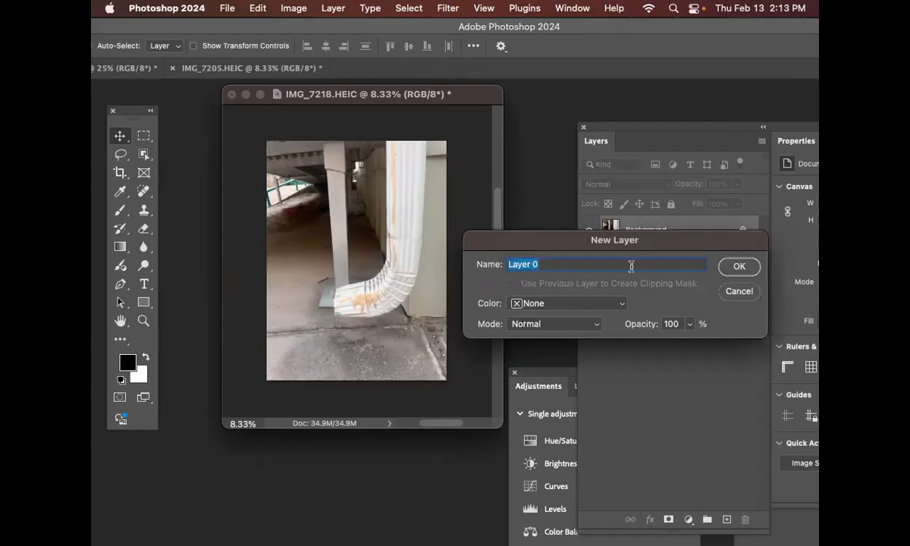
{"action": "type", "text": "opr"}
{"action": "type", "text": "ginal"}
{"action": "key", "text": "Return"}
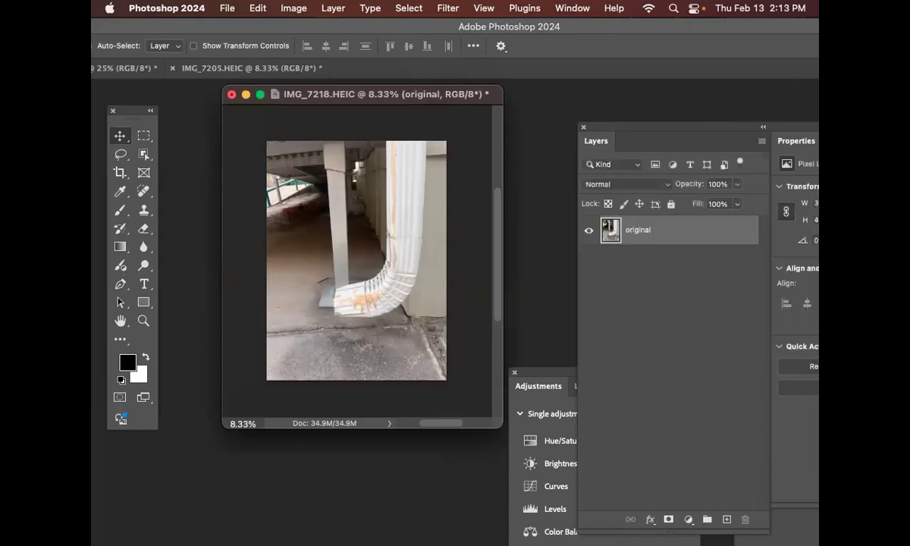
Step: Duplicate the original layer twice and hide the two lower layers
{"action": "key", "text": "super+j"}
{"action": "key", "text": "super+j"}
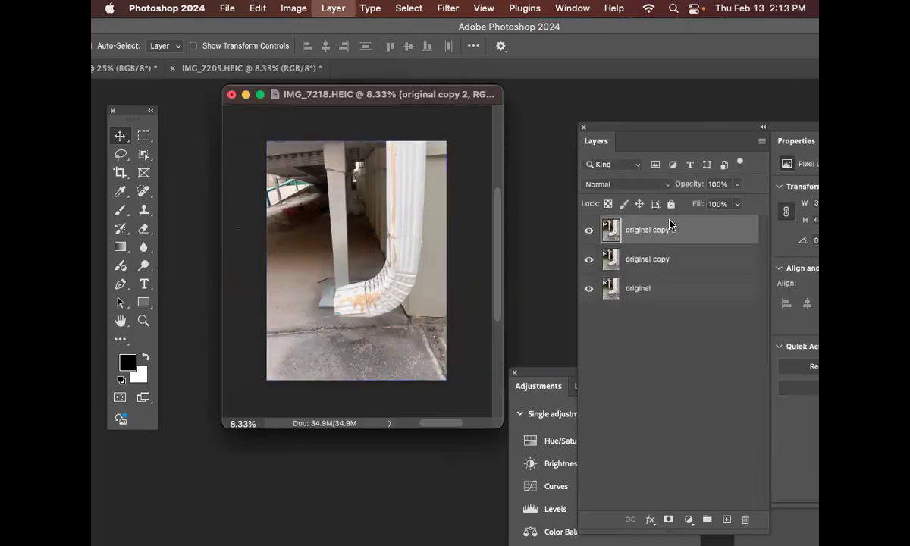
{"action": "left_click_drag", "start_coordinate": [589, 259], "coordinate": [588, 289]}
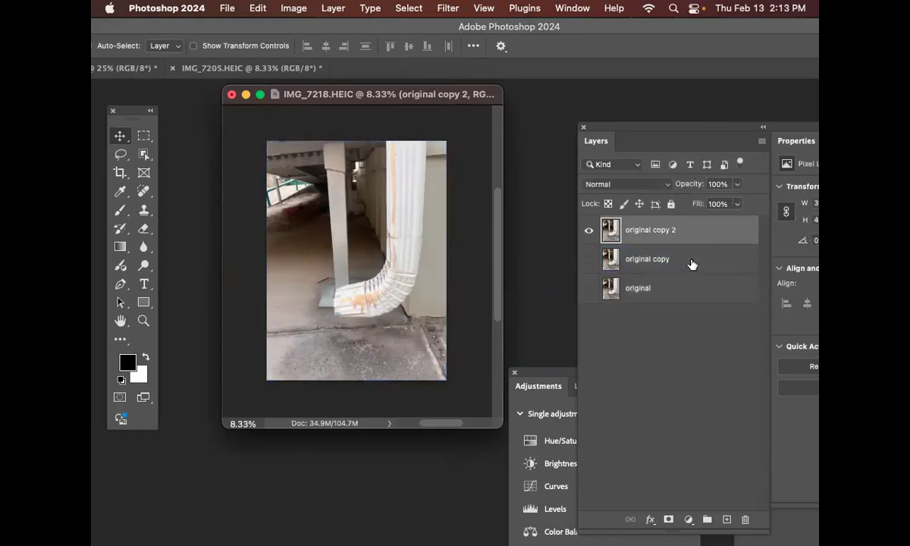
Step: Crop the drainpipe photo tightly around the U shape at 3.75 × 5 in and 150 px/in
{"action": "left_click", "coordinate": [290, 7]}
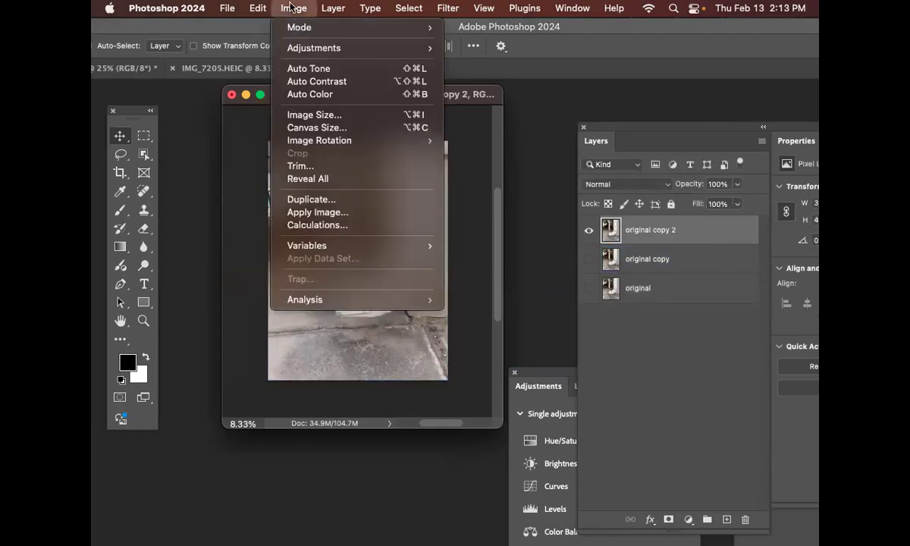
{"action": "key", "text": "Escape"}
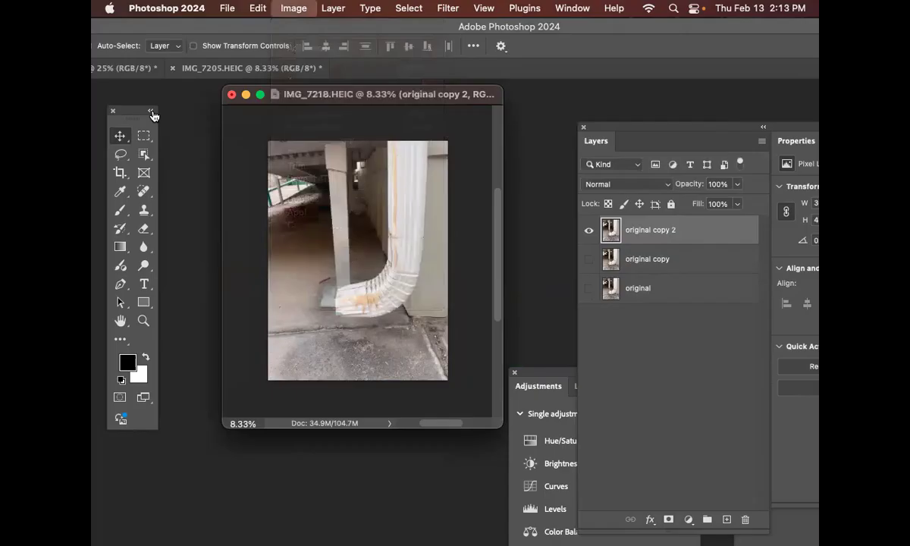
{"action": "left_click", "coordinate": [119, 174]}
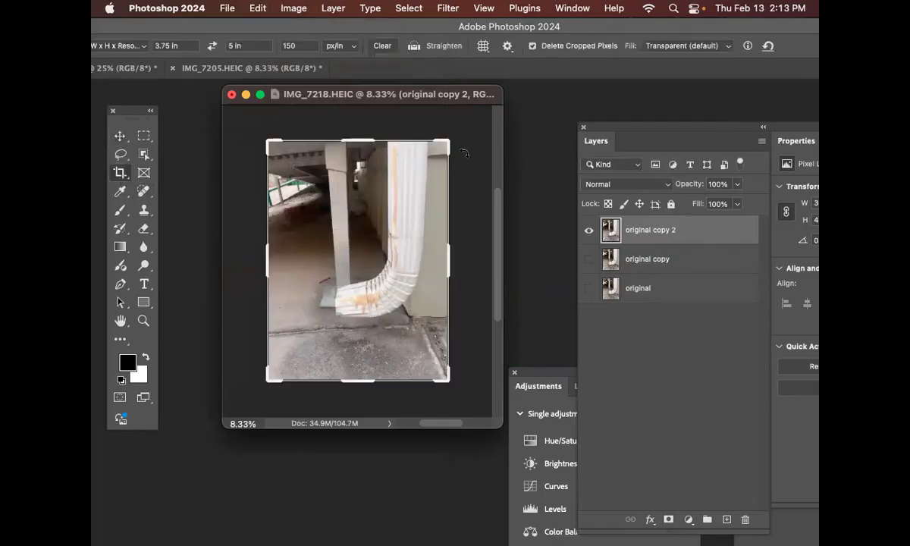
{"action": "left_click_drag", "start_coordinate": [271, 381], "coordinate": [282, 367]}
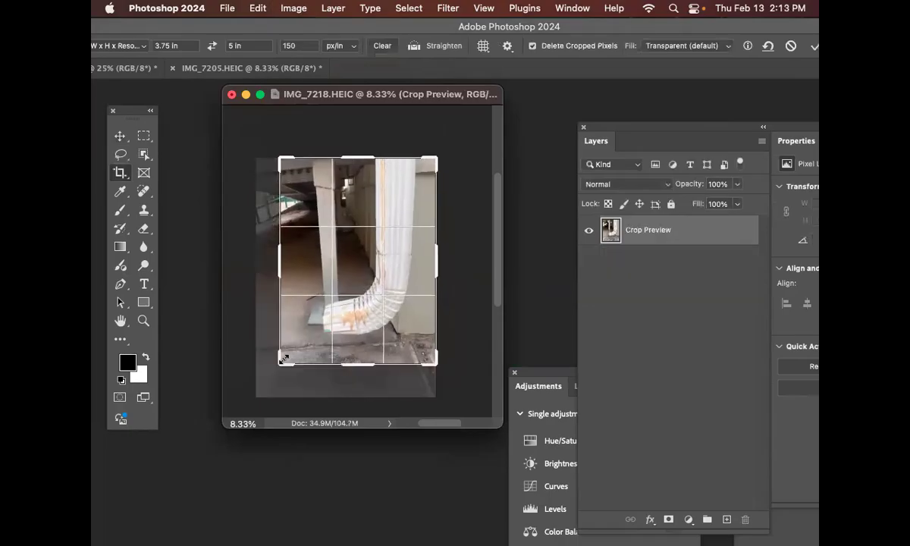
{"action": "key", "text": "Return"}
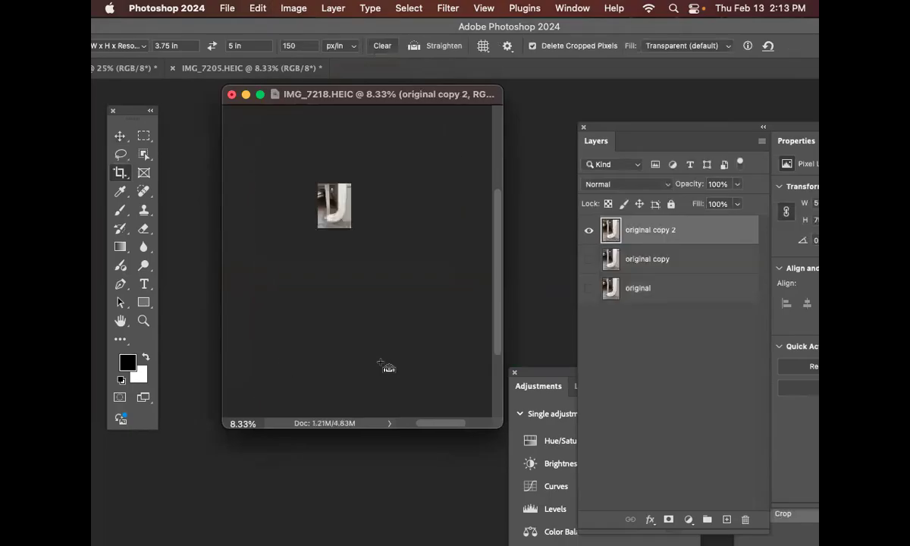
{"action": "key", "text": "super+plus"}
{"action": "key", "text": "super+plus"}
{"action": "key", "text": "super+plus"}
{"action": "key", "text": "super+plus"}
{"action": "key", "text": "super+plus"}
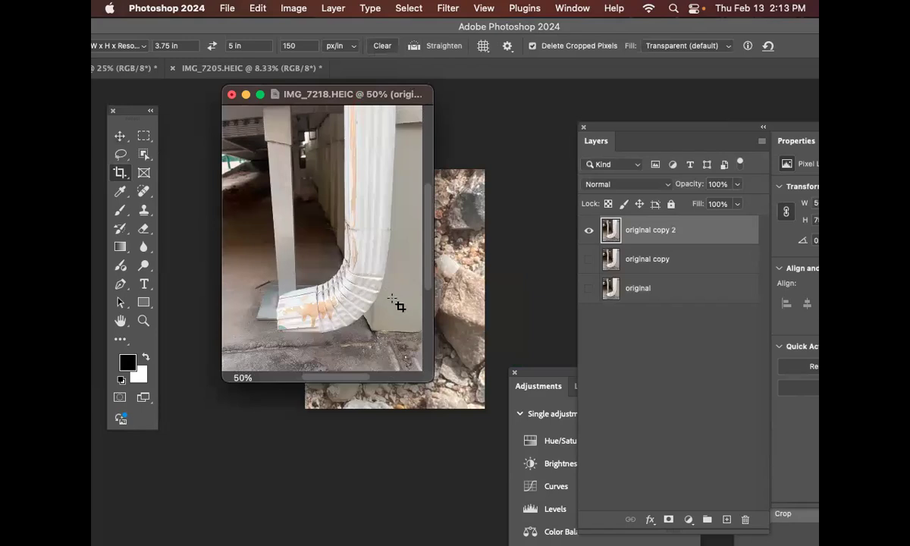
Step: Save the cropped document in Photoshop format as letter_u.psd in the practice 2 folder
{"action": "key", "text": "super+s"}
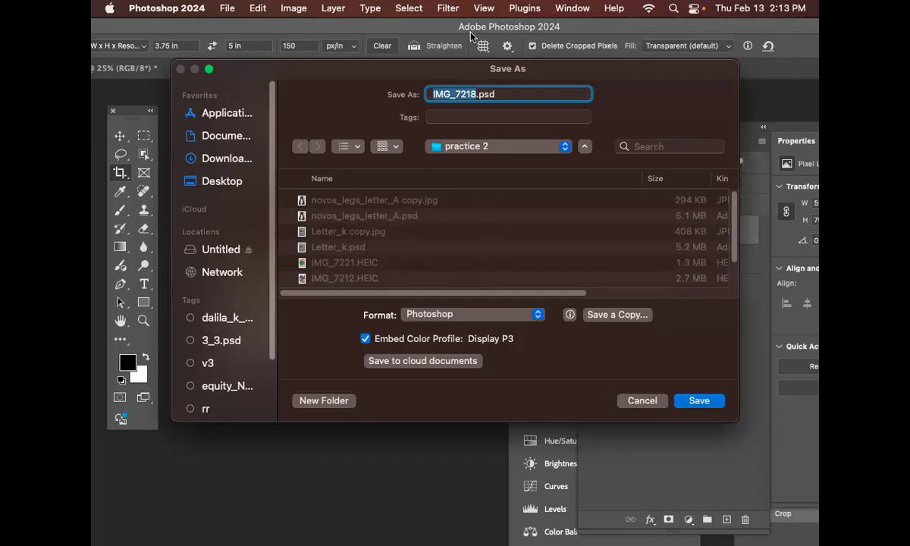
{"action": "type", "text": "lette"}
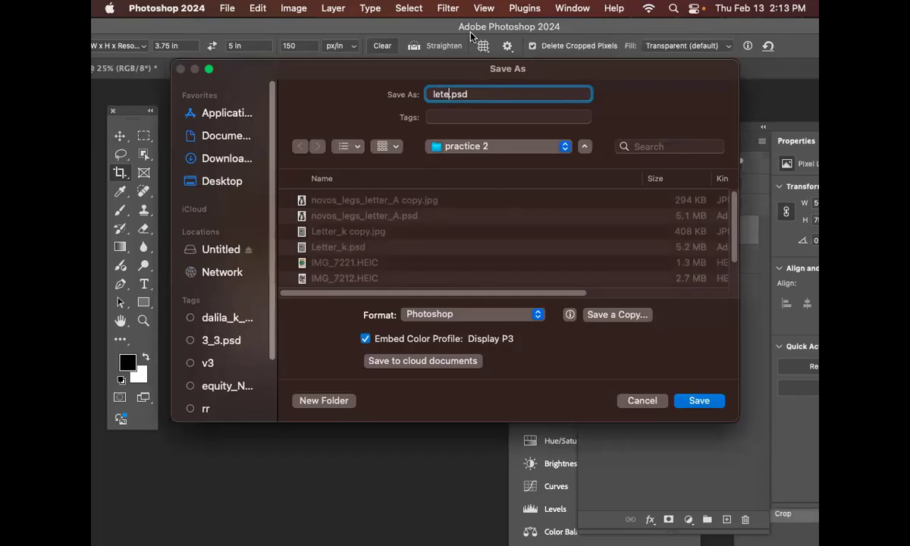
{"action": "type", "text": "r"}
{"action": "key", "text": "BackSpace"}
{"action": "type", "text": "u"}
{"action": "type", "text": "r("}
{"action": "key", "text": "BackSpace"}
{"action": "type", "text": "_"}
{"action": "left_click", "coordinate": [699, 402]}
{"action": "left_click", "coordinate": [687, 291]}
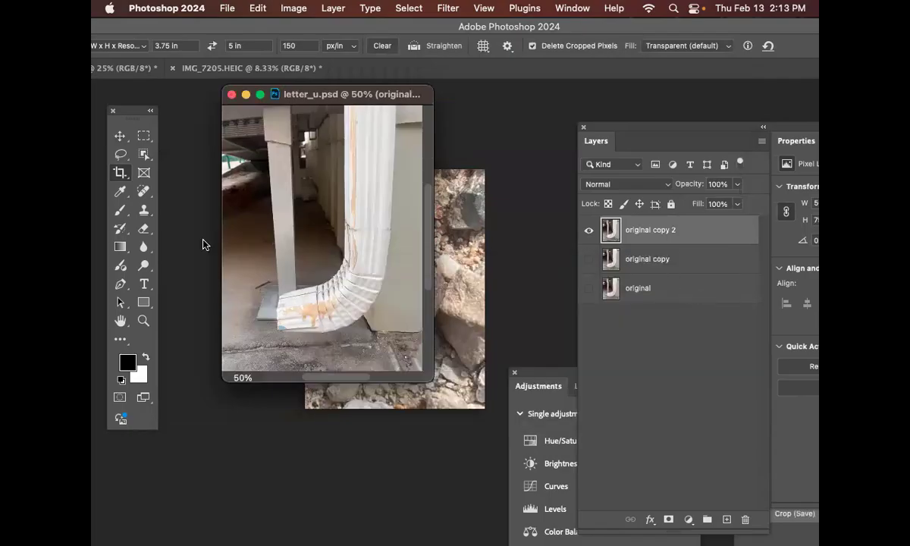
Step: Paint a Quick Mask over the drainpipe and the post, convert it to a selection, and invert it so the U shape is selected
{"action": "left_click", "coordinate": [120, 191]}
{"action": "left_click", "coordinate": [120, 210]}
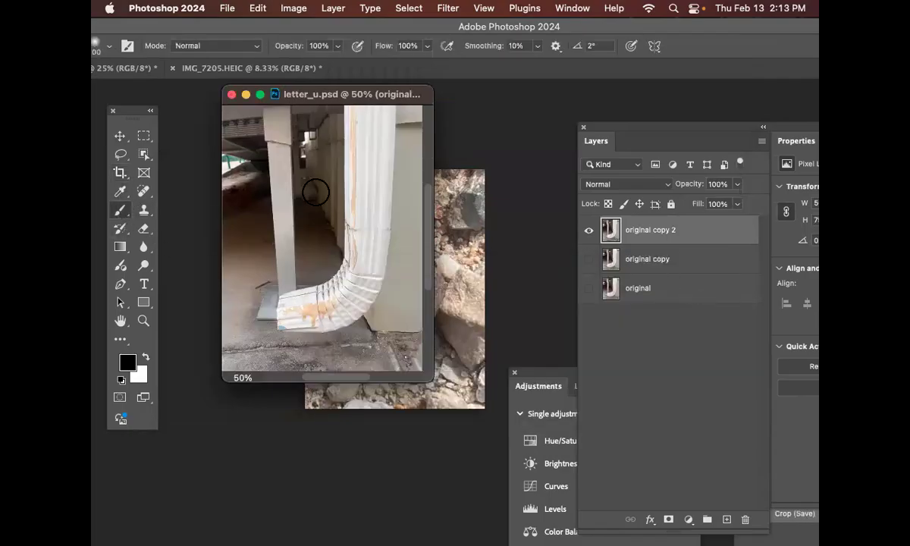
{"action": "left_click", "coordinate": [118, 399]}
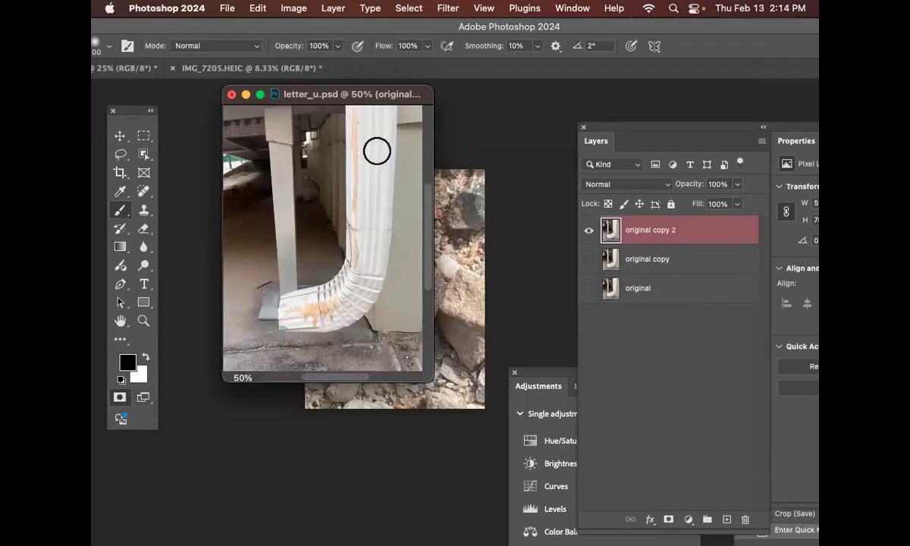
{"action": "mouse_move", "coordinate": [380, 128]}
{"action": "left_mouse_down"}
{"action": "mouse_move", "coordinate": [368, 230]}
{"action": "mouse_move", "coordinate": [373, 108]}
{"action": "mouse_move", "coordinate": [354, 291]}
{"action": "mouse_move", "coordinate": [294, 309]}
{"action": "mouse_move", "coordinate": [331, 309]}
{"action": "mouse_move", "coordinate": [281, 289]}
{"action": "mouse_move", "coordinate": [288, 142]}
{"action": "mouse_move", "coordinate": [277, 120]}
{"action": "mouse_move", "coordinate": [270, 289]}
{"action": "mouse_move", "coordinate": [331, 264]}
{"action": "mouse_move", "coordinate": [371, 135]}
{"action": "mouse_move", "coordinate": [390, 308]}
{"action": "left_mouse_up"}
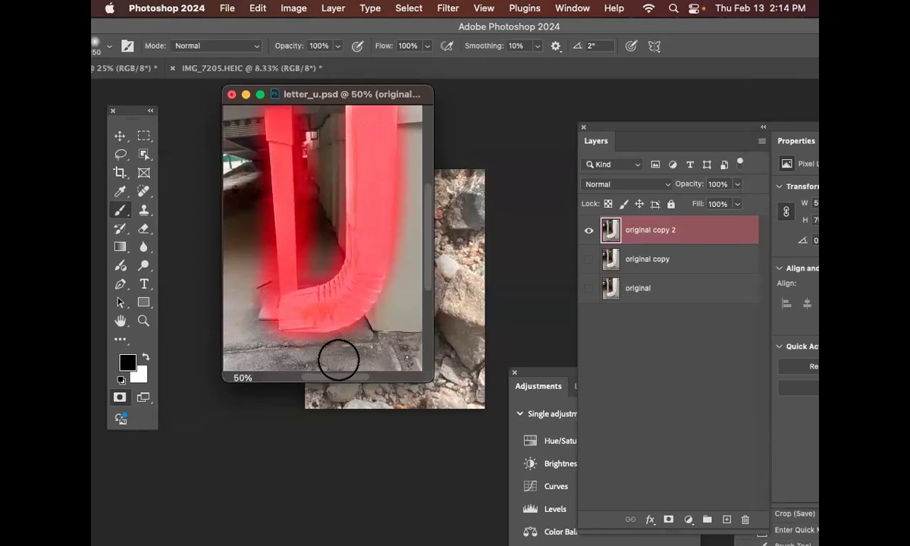
{"action": "left_click", "coordinate": [117, 398]}
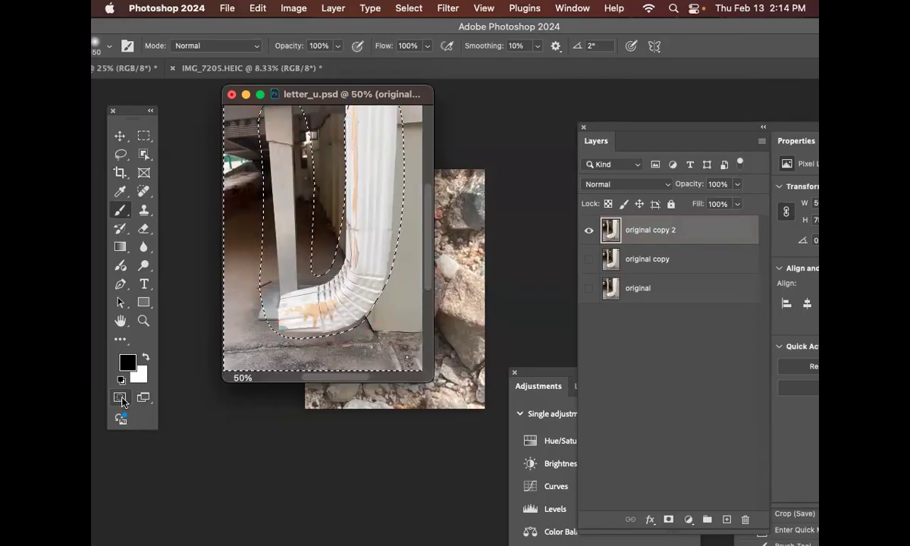
{"action": "key", "text": "shift+super+i"}
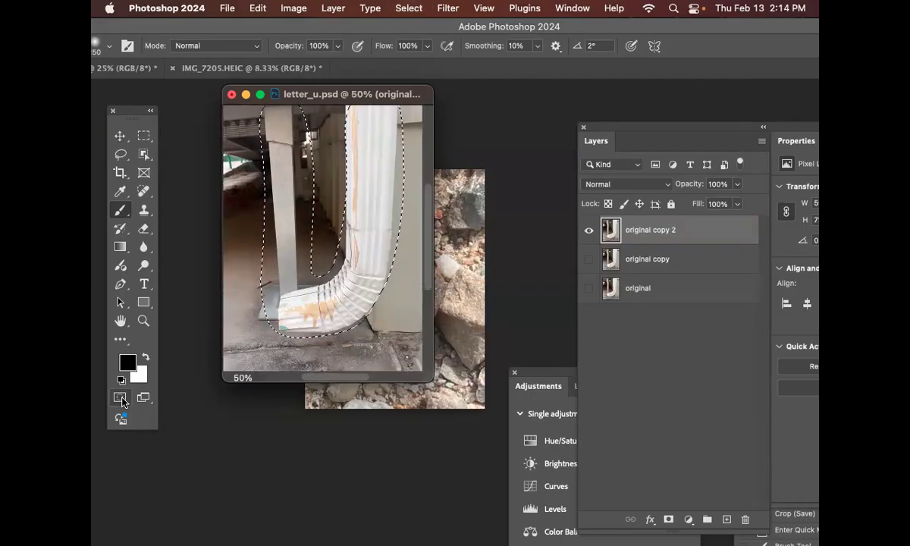
Step: Apply Levels to the selected U shape with input levels 19, 0.67 and 240
{"action": "key", "text": "super+l"}
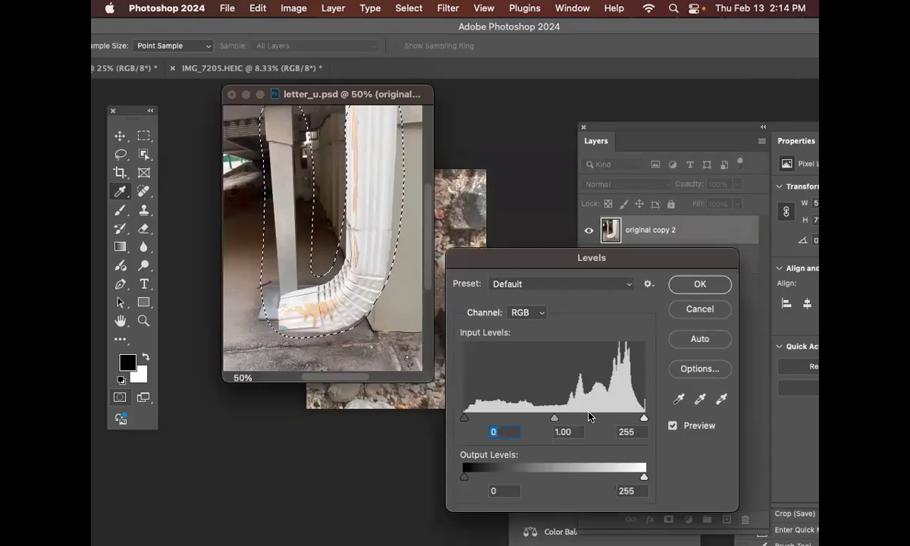
{"action": "left_click_drag", "start_coordinate": [556, 419], "coordinate": [577, 418]}
{"action": "mouse_move", "coordinate": [466, 419]}
{"action": "left_mouse_down"}
{"action": "mouse_move", "coordinate": [498, 419]}
{"action": "mouse_move", "coordinate": [479, 423]}
{"action": "left_mouse_up"}
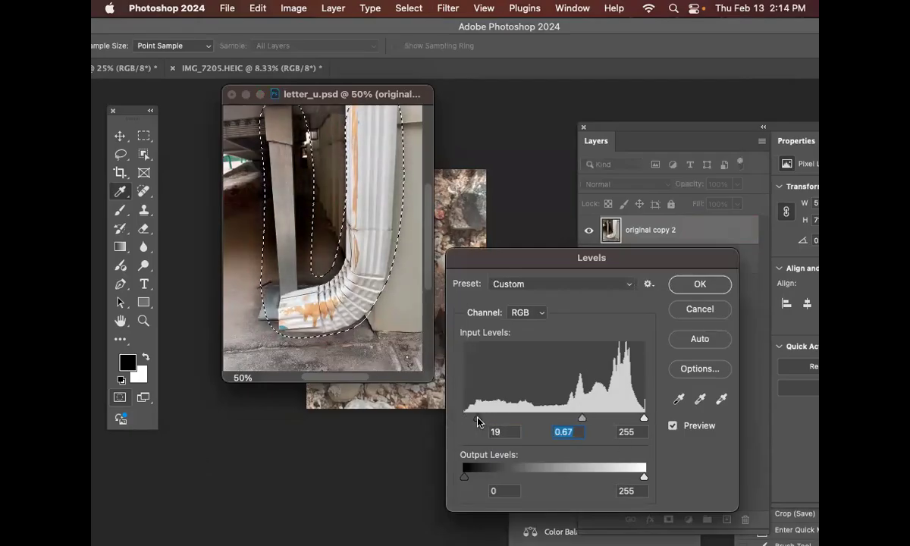
{"action": "mouse_move", "coordinate": [644, 418]}
{"action": "left_mouse_down"}
{"action": "mouse_move", "coordinate": [626, 421]}
{"action": "mouse_move", "coordinate": [633, 419]}
{"action": "left_mouse_up"}
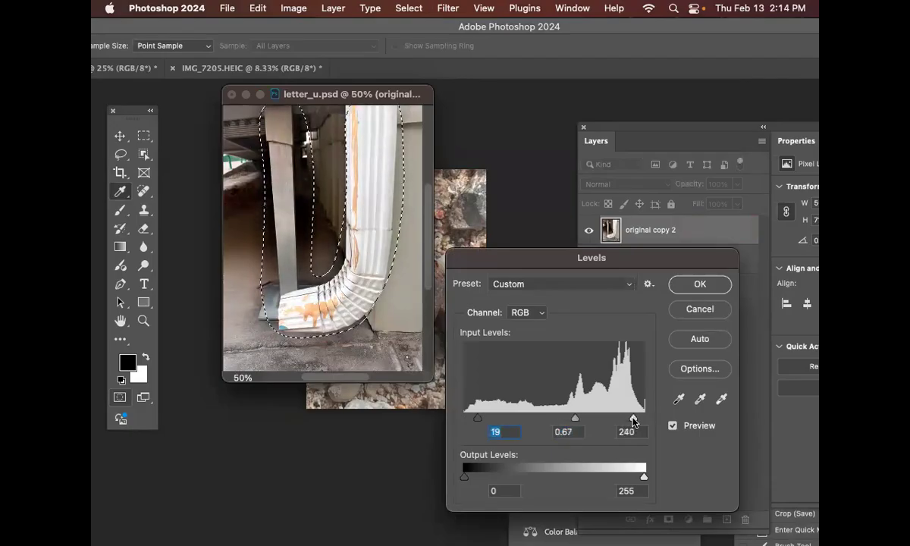
{"action": "left_click", "coordinate": [698, 286]}
Step: Invert the selection, apply a Gaussian Blur with a 1.8-pixel radius to the background around the U shape, and deselect
{"action": "key", "text": "b"}
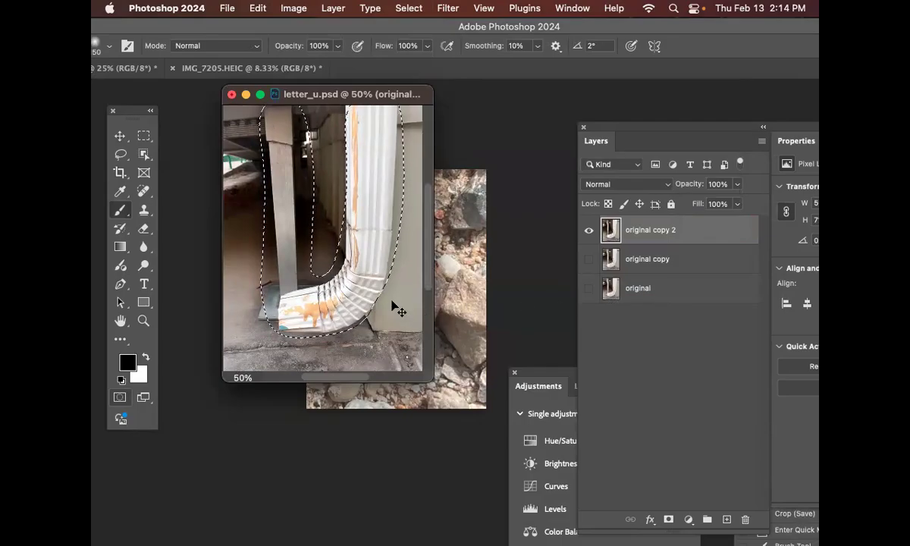
{"action": "left_click_drag", "start_coordinate": [432, 381], "coordinate": [519, 433]}
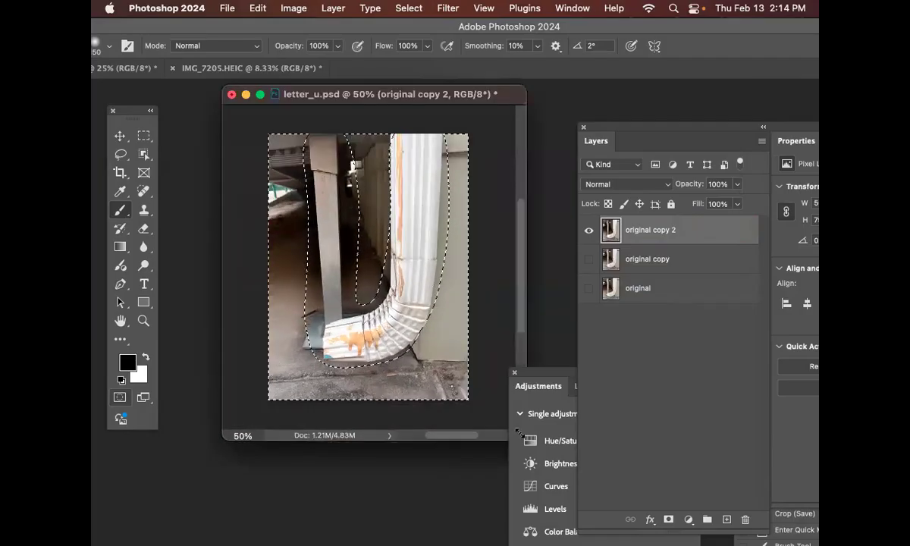
{"action": "left_click", "coordinate": [447, 8]}
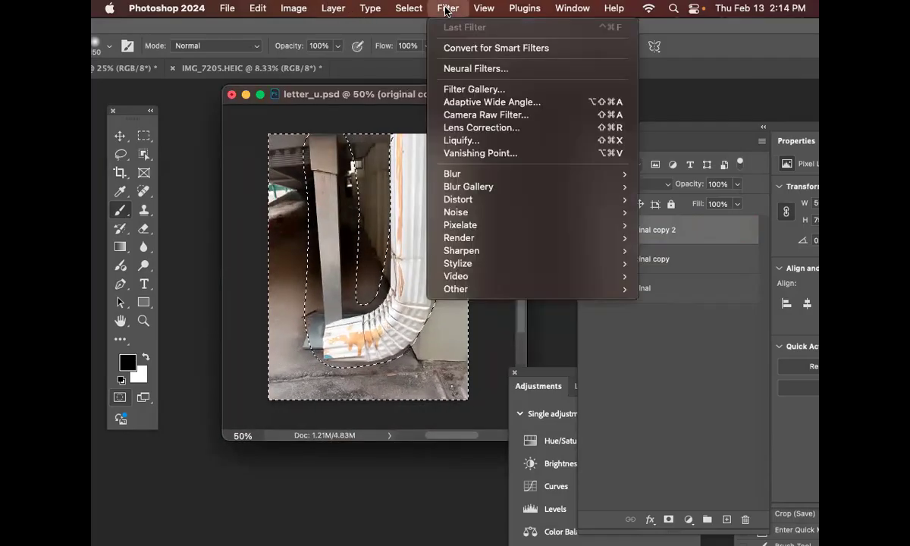
{"action": "mouse_move", "coordinate": [500, 176]}
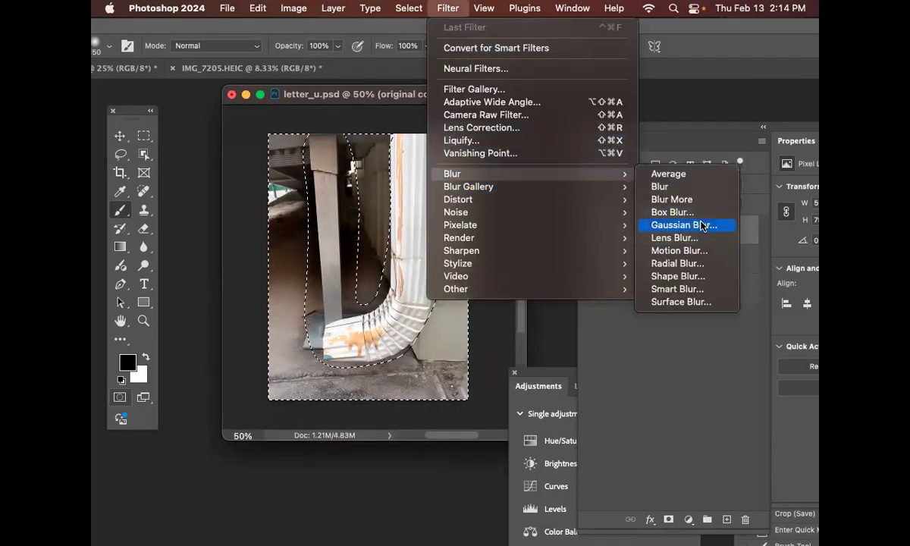
{"action": "left_click", "coordinate": [703, 226]}
{"action": "left_click_drag", "start_coordinate": [457, 97], "coordinate": [631, 135]}
{"action": "left_click_drag", "start_coordinate": [585, 348], "coordinate": [515, 351]}
{"action": "mouse_move", "coordinate": [512, 345]}
{"action": "left_mouse_down"}
{"action": "mouse_move", "coordinate": [498, 349]}
{"action": "mouse_move", "coordinate": [513, 349]}
{"action": "left_mouse_up"}
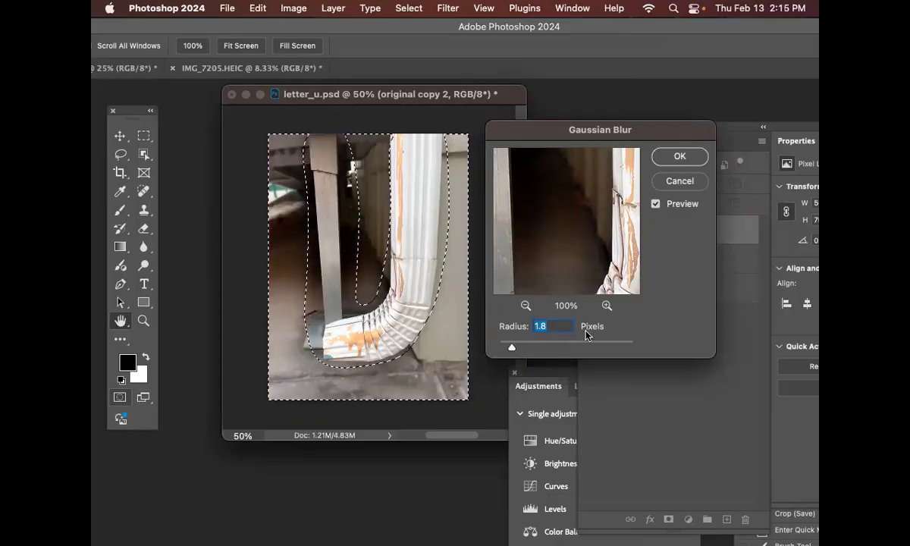
{"action": "left_click", "coordinate": [692, 159]}
{"action": "key", "text": "b"}
{"action": "key", "text": "super+d"}
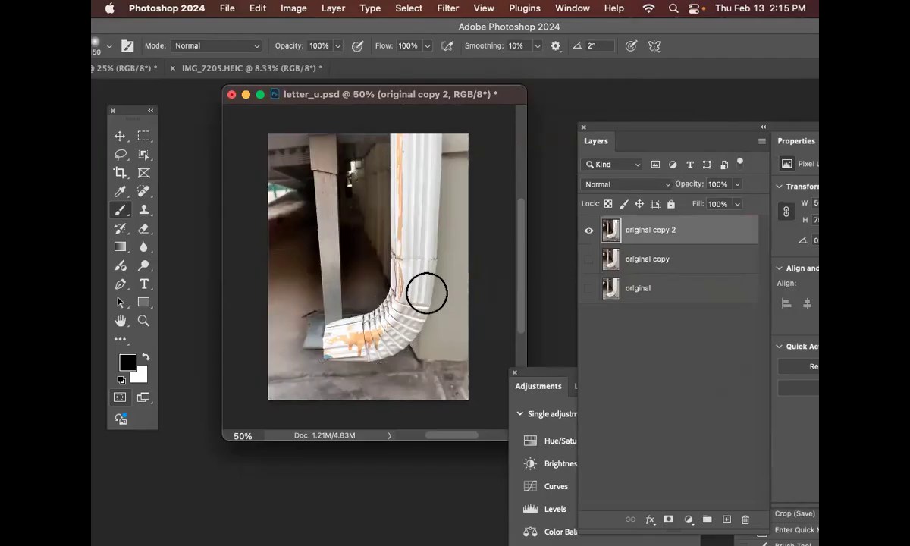
Step: Show the original copy layer and toggle the visibility of original copy 2 to compare the edited photo with the unedited one
{"action": "left_click", "coordinate": [588, 260]}
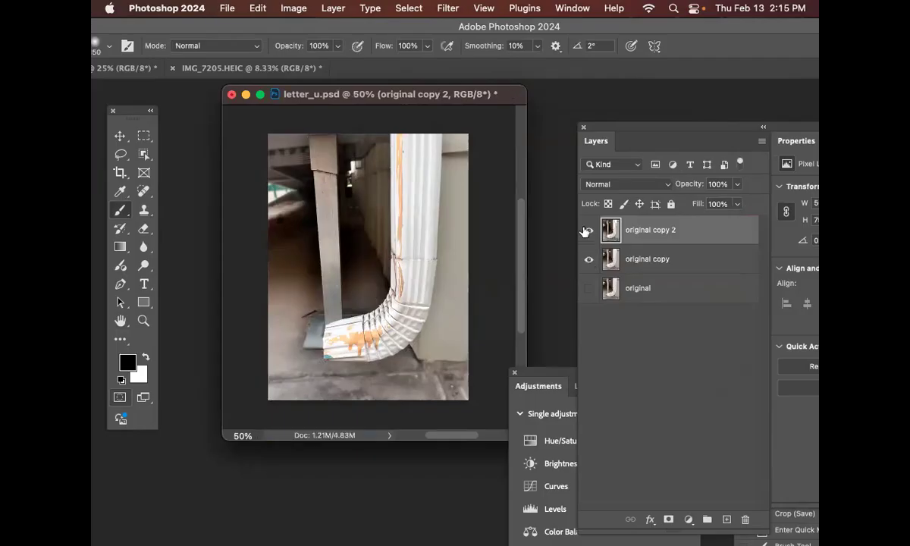
{"action": "left_click", "coordinate": [588, 230]}
{"action": "left_click", "coordinate": [589, 230]}
{"action": "left_click", "coordinate": [589, 230]}
{"action": "left_click", "coordinate": [589, 230]}
{"action": "left_click", "coordinate": [589, 230]}
{"action": "left_click", "coordinate": [589, 230]}
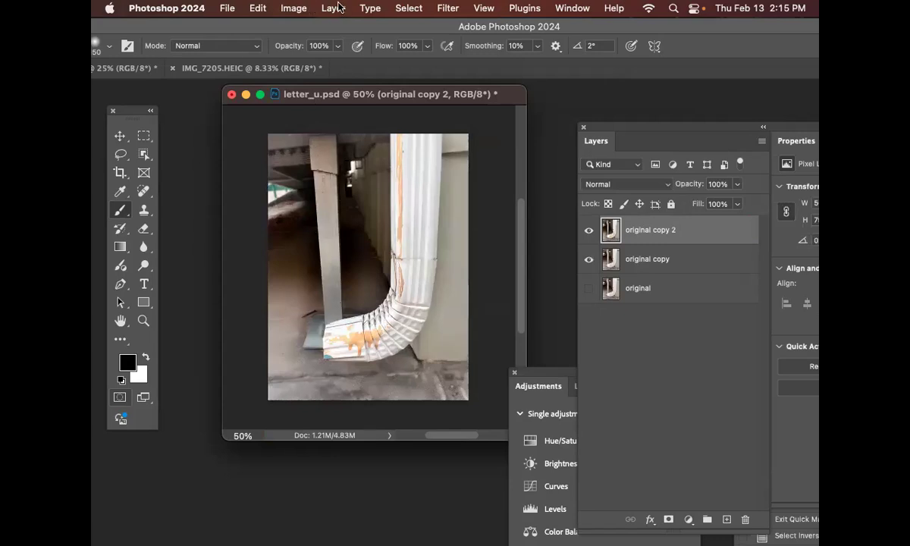
Step: Add a Black & White adjustment layer above original copy 2 and save letter_u.psd
{"action": "left_click", "coordinate": [319, 7]}
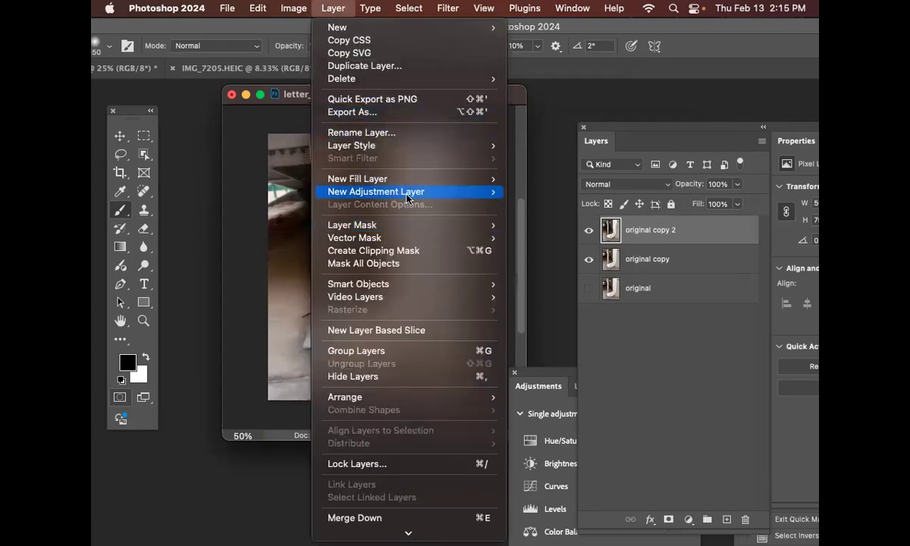
{"action": "mouse_move", "coordinate": [383, 191]}
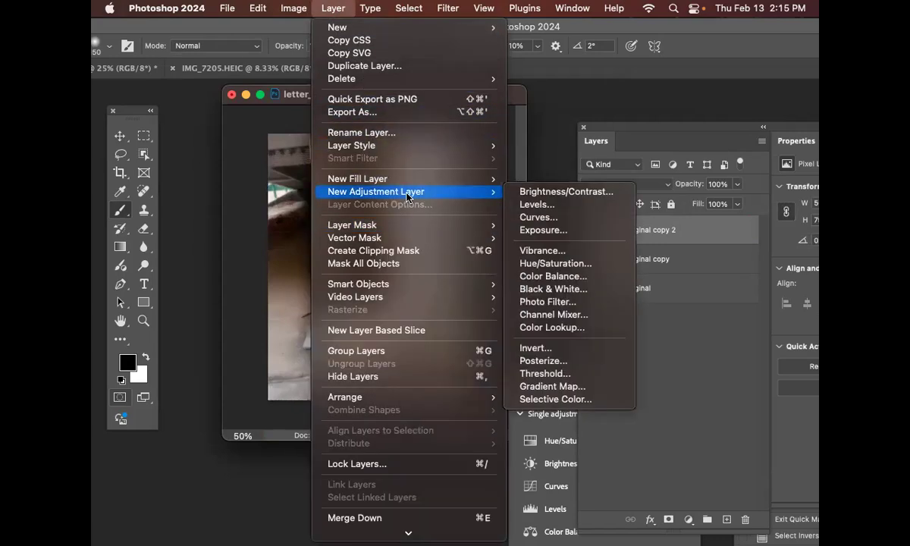
{"action": "left_click", "coordinate": [579, 291]}
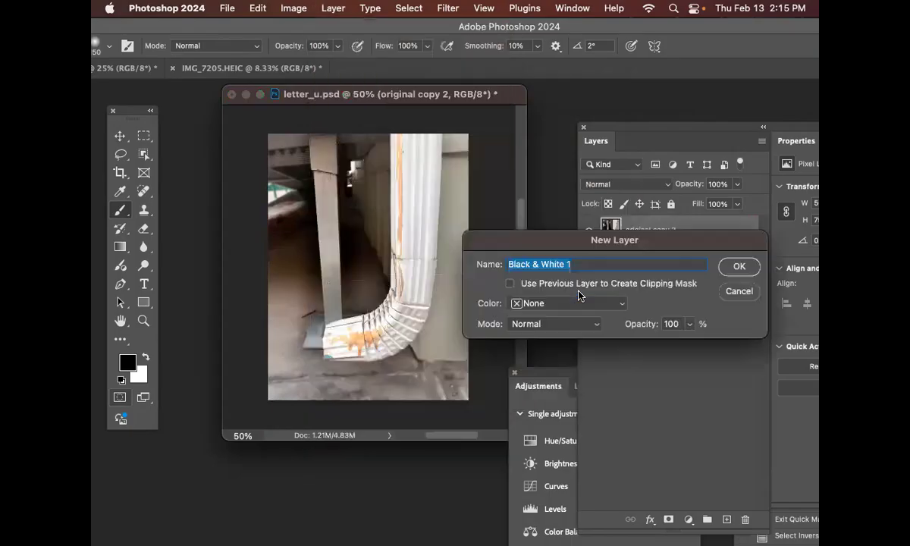
{"action": "left_click", "coordinate": [739, 268]}
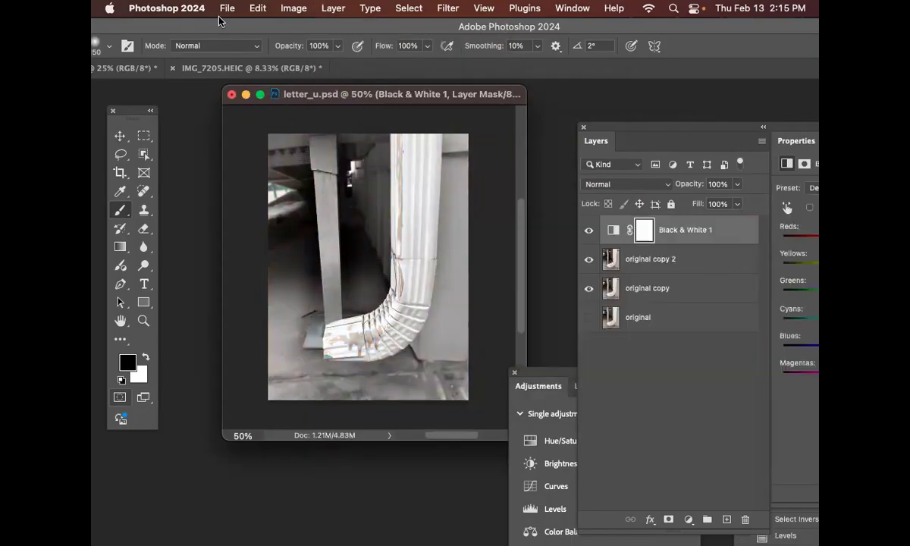
{"action": "key", "text": "super+s"}
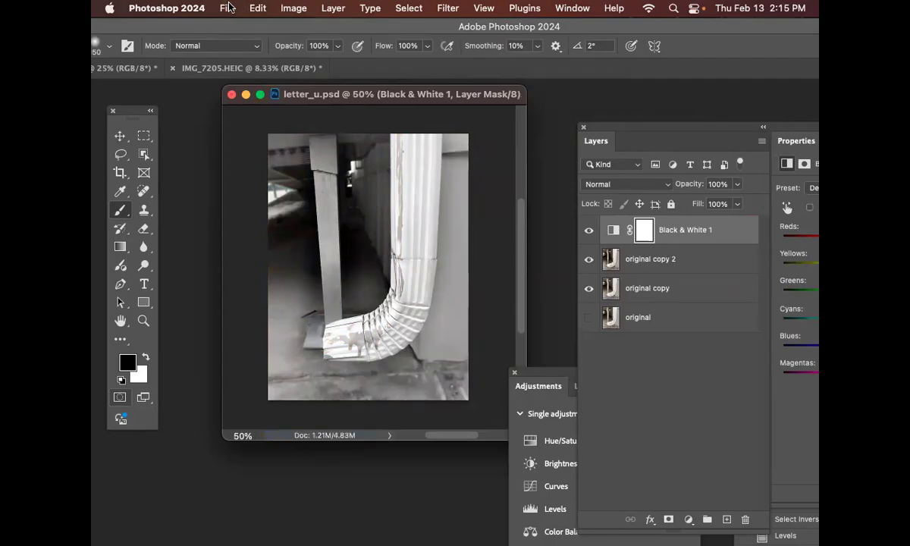
Step: Save a JPEG copy of the image as letter_u copy.jpg in the practice 2 folder
{"action": "left_click", "coordinate": [226, 9]}
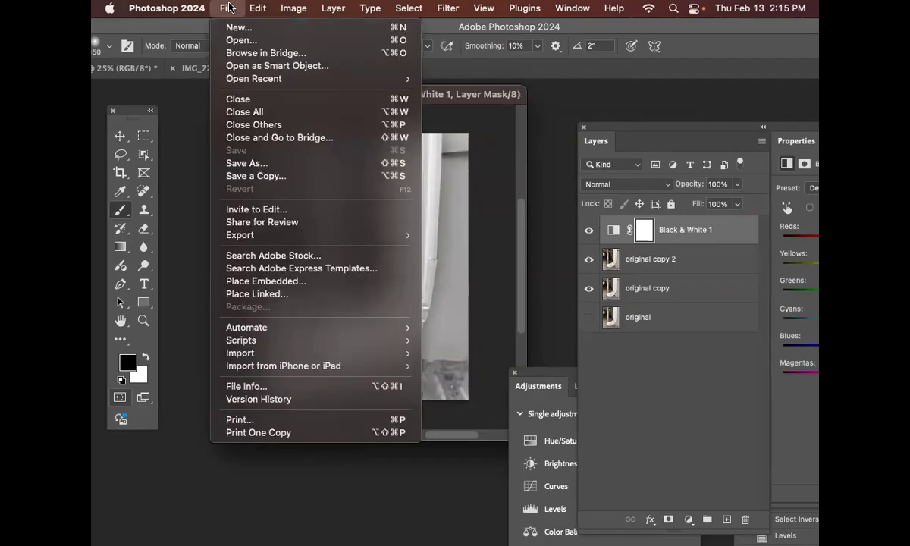
{"action": "left_click", "coordinate": [262, 176]}
{"action": "left_click", "coordinate": [473, 255]}
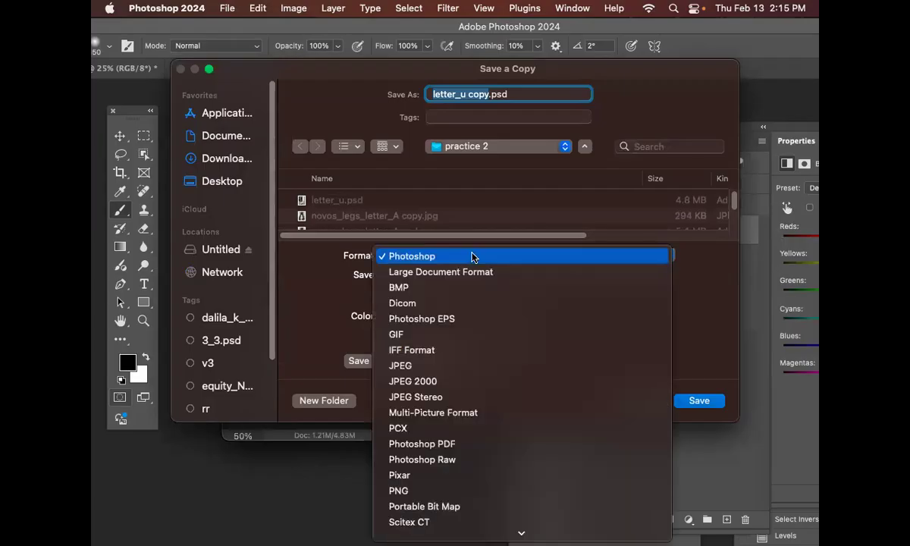
{"action": "left_click", "coordinate": [465, 366]}
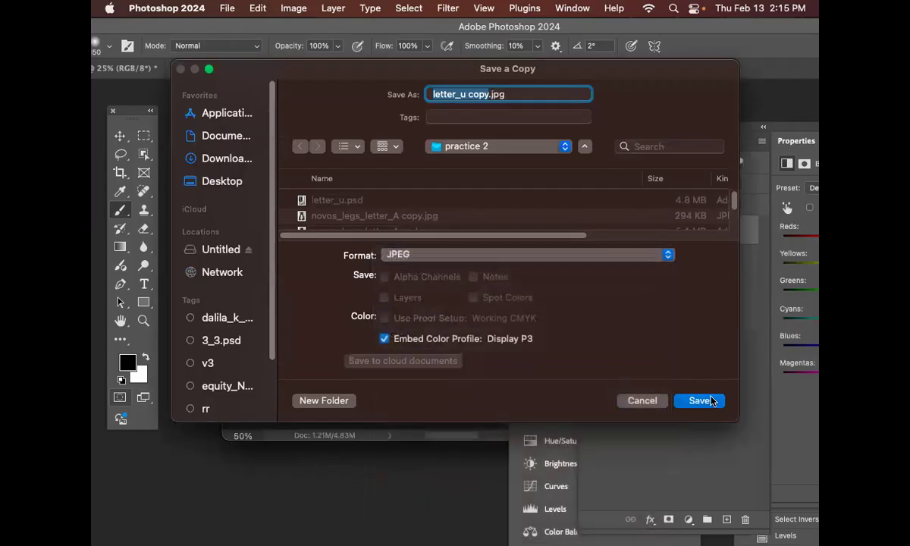
{"action": "left_click", "coordinate": [700, 400]}
{"action": "left_click", "coordinate": [540, 141]}
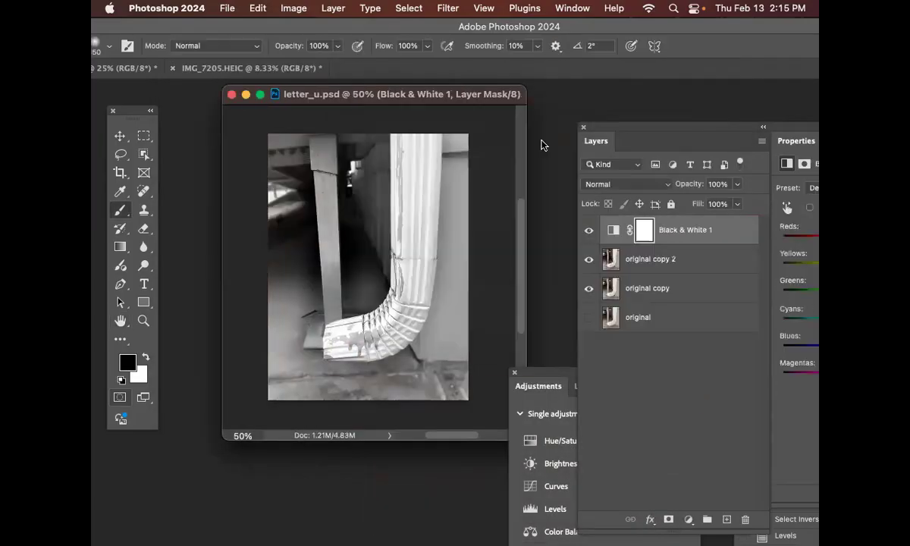
Step: Switch to Illustrator and place letter_u copy.jpg beside the legs image, at the same height as the other letters
{"action": "left_click_drag", "start_coordinate": [413, 31], "coordinate": [481, 223]}
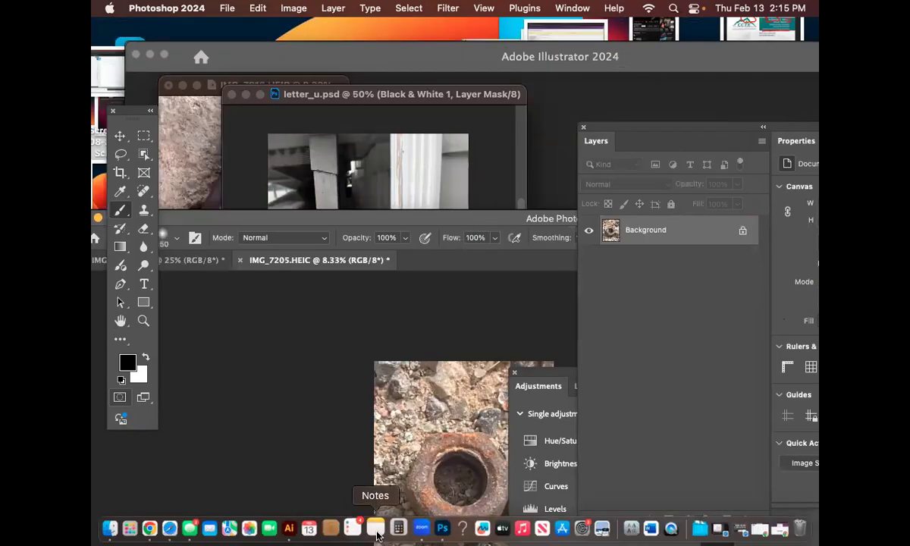
{"action": "left_click", "coordinate": [289, 529]}
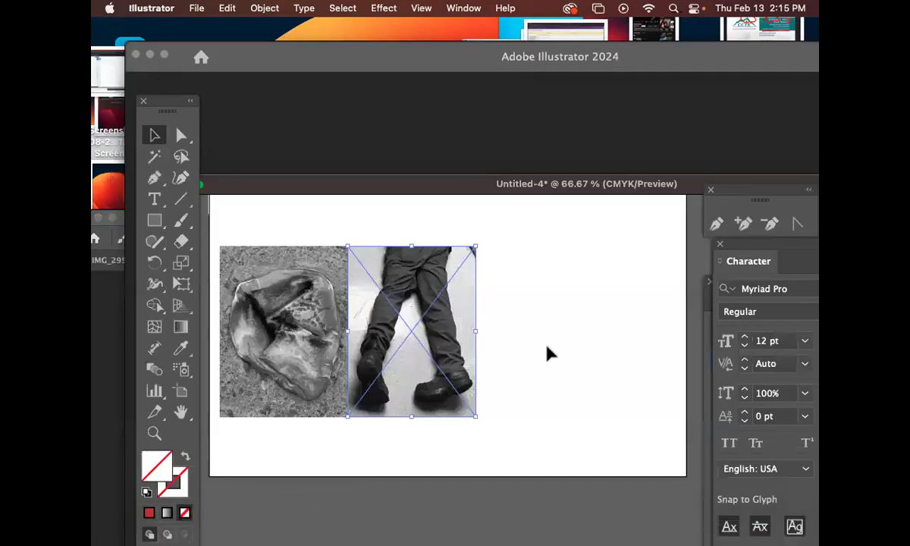
{"action": "key", "text": "shift+super+p"}
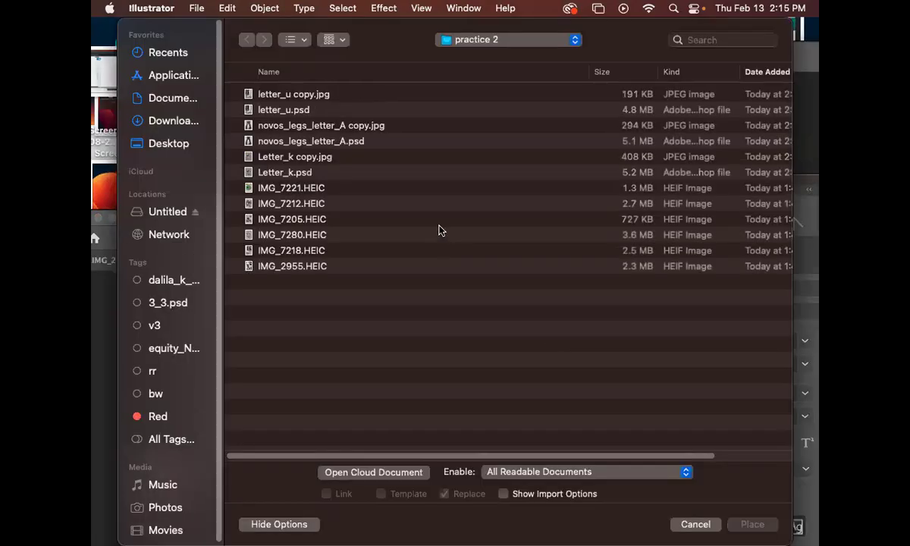
{"action": "left_click", "coordinate": [298, 94]}
{"action": "left_click", "coordinate": [749, 524]}
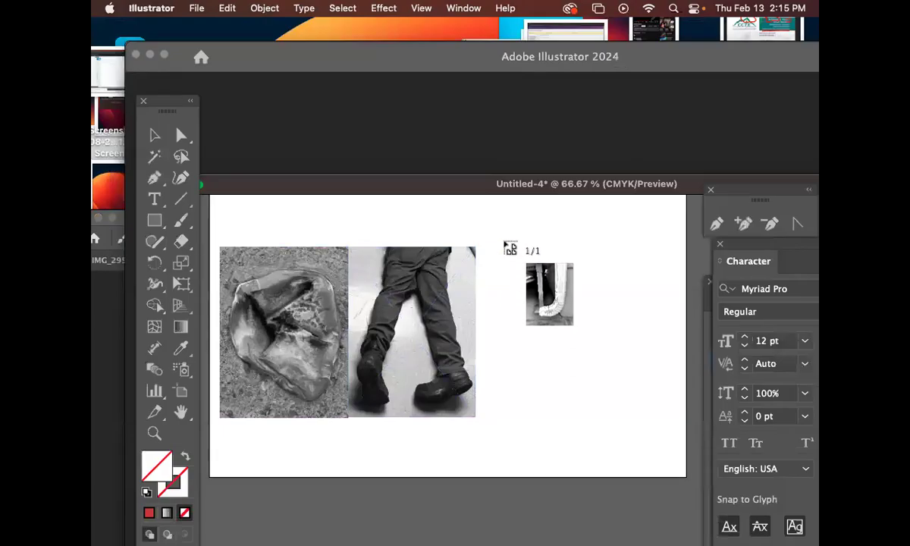
{"action": "left_click", "coordinate": [503, 242]}
{"action": "left_click_drag", "start_coordinate": [577, 332], "coordinate": [562, 344]}
Step: Duplicate the legs letter A image and set the copy flush after the drainpipe U as the fourth letter
{"action": "key", "text": "super+minus"}
{"action": "key", "text": "super+minus"}
{"action": "key", "text": "space"}
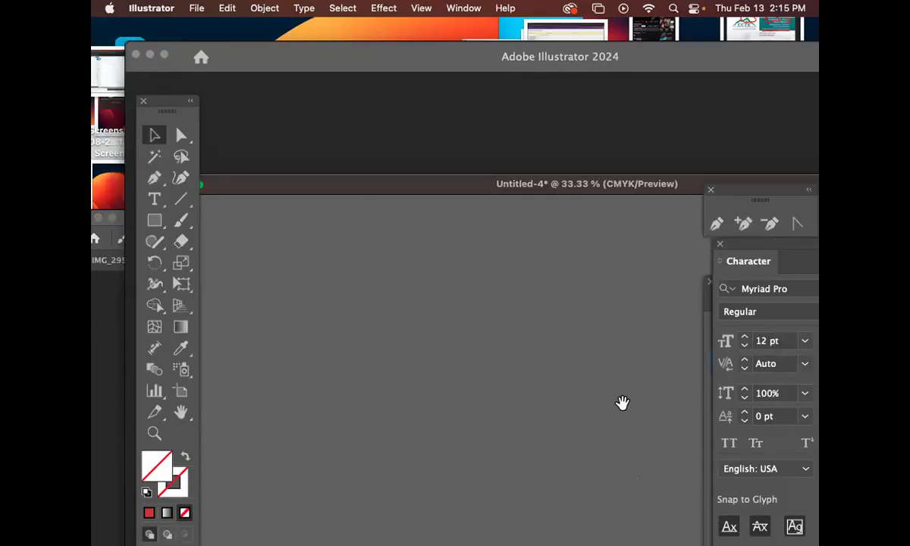
{"action": "double_click", "coordinate": [451, 189]}
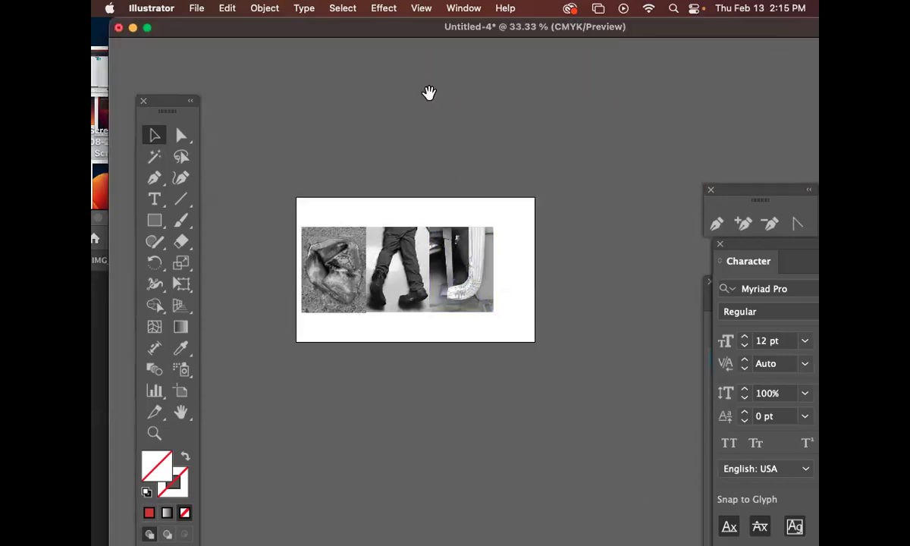
{"action": "left_click_drag", "start_coordinate": [446, 144], "coordinate": [414, 105]}
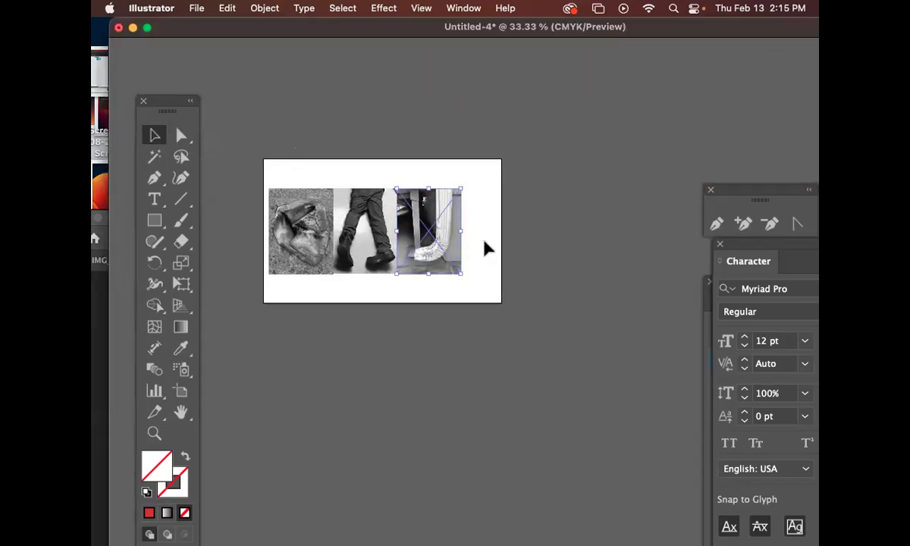
{"action": "left_click_drag", "start_coordinate": [578, 320], "coordinate": [523, 285]}
{"action": "left_click", "coordinate": [373, 265]}
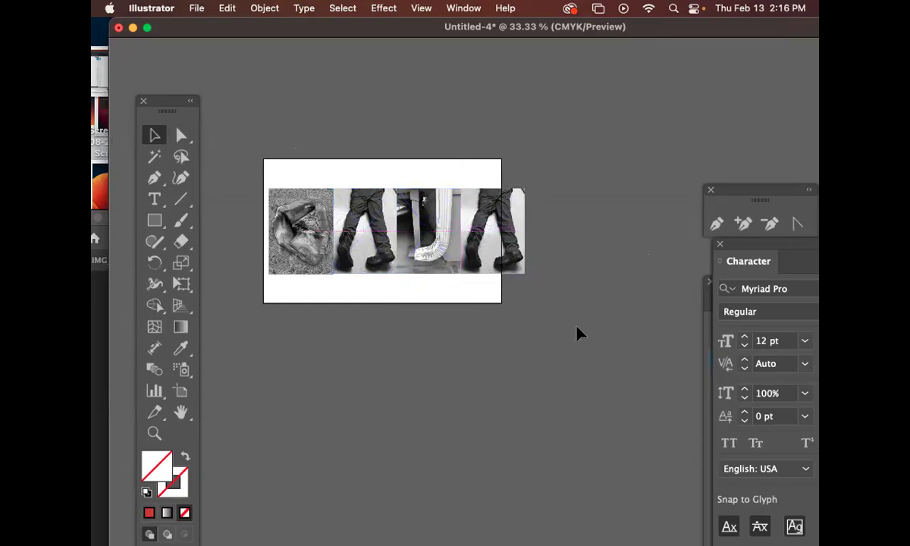
Step: Select all four letter images and scale them down proportionally so the row fits inside the artboard
{"action": "left_click_drag", "start_coordinate": [596, 332], "coordinate": [272, 205]}
{"action": "left_click_drag", "start_coordinate": [526, 274], "coordinate": [421, 248]}
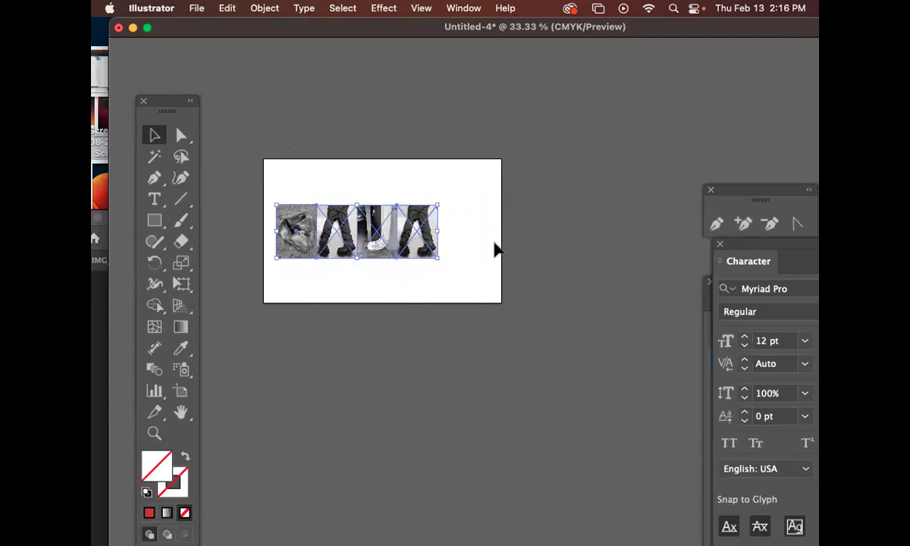
Step: Undo the row's last move, its scaling and the duplication of the legs image
{"action": "key", "text": "super+z"}
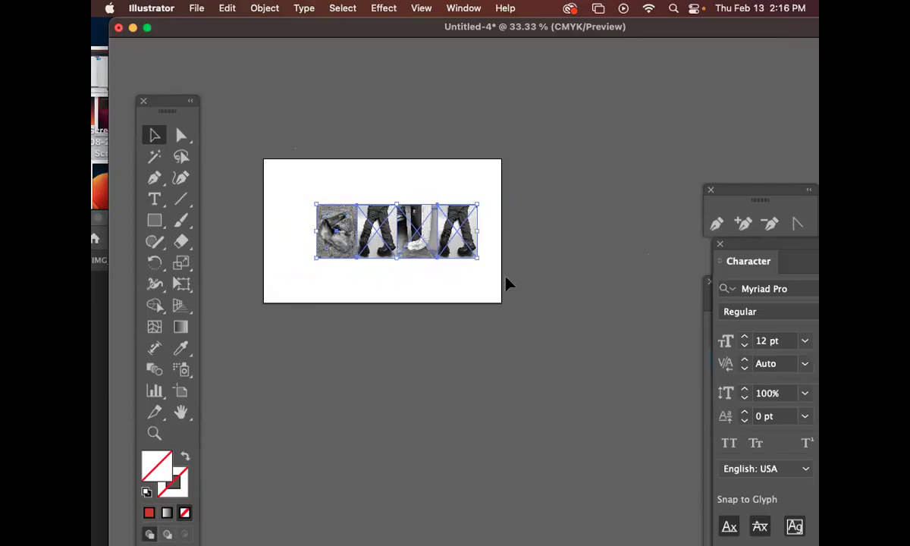
{"action": "key", "text": "super+z"}
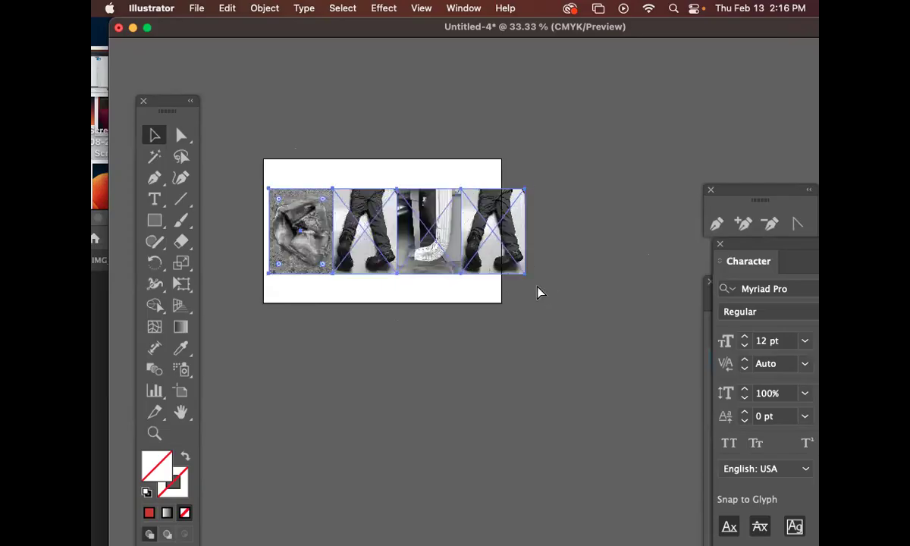
{"action": "left_click", "coordinate": [558, 308]}
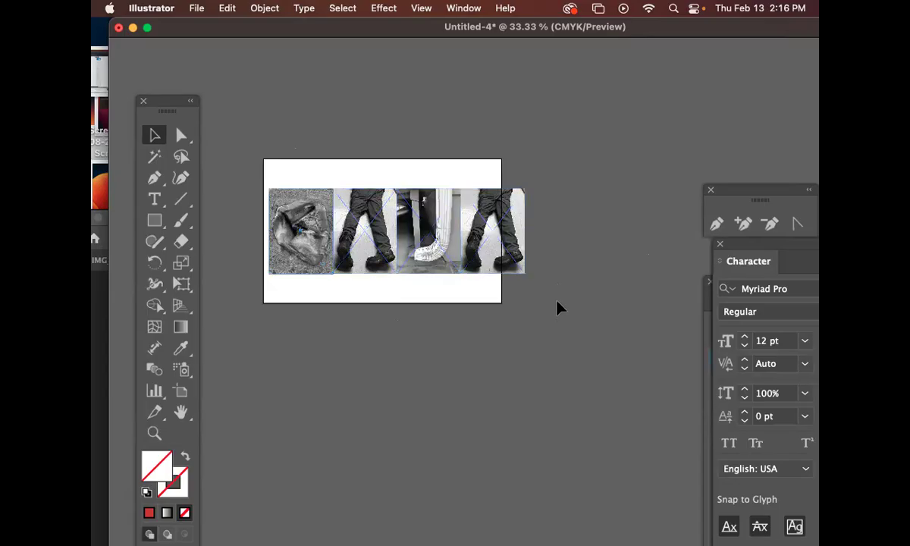
{"action": "key", "text": "super+z"}
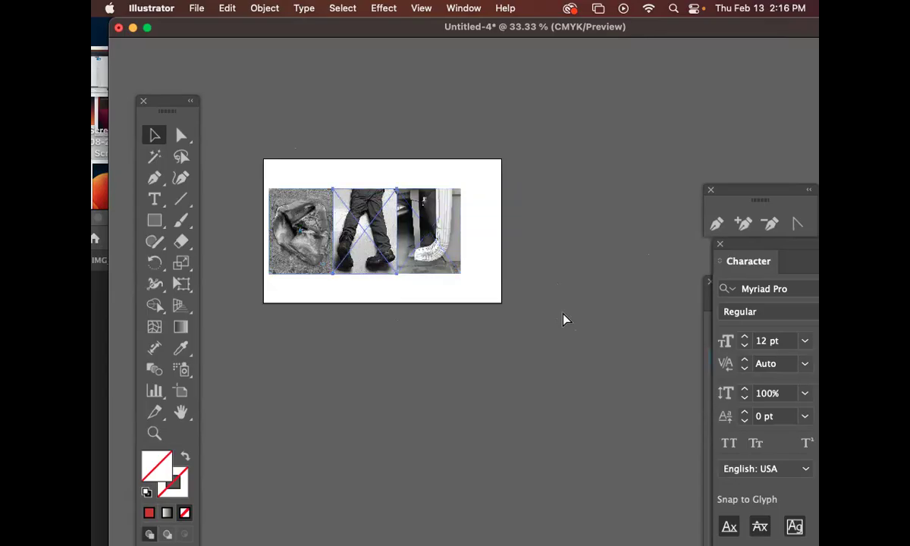
Step: Redo the duplication and scaling, move the four-letter row left within the artboard, and deselect it
{"action": "key", "text": "shift+super+z"}
{"action": "key", "text": "shift+super+z"}
{"action": "left_click_drag", "start_coordinate": [431, 241], "coordinate": [399, 241]}
{"action": "left_click", "coordinate": [561, 305]}
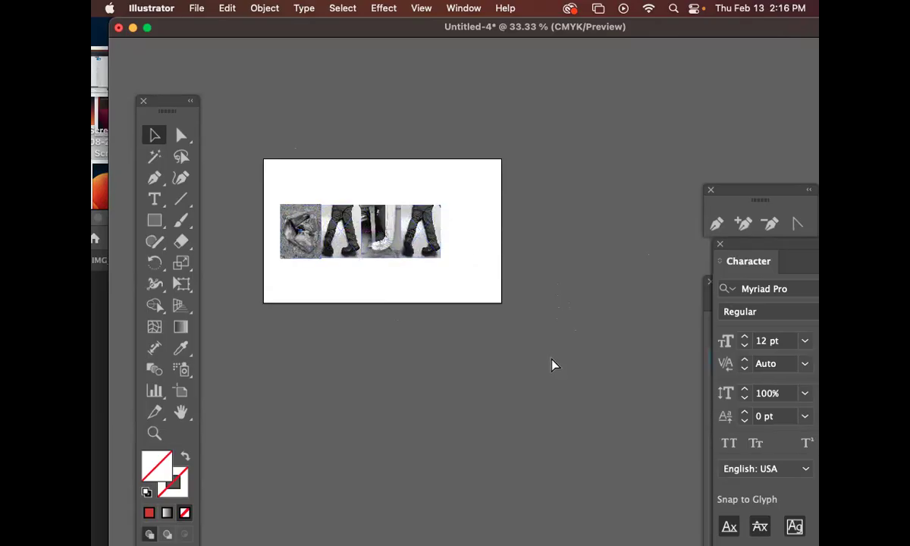
Step: Save the document on the computer as my_name.ai
{"action": "key", "text": "super+s"}
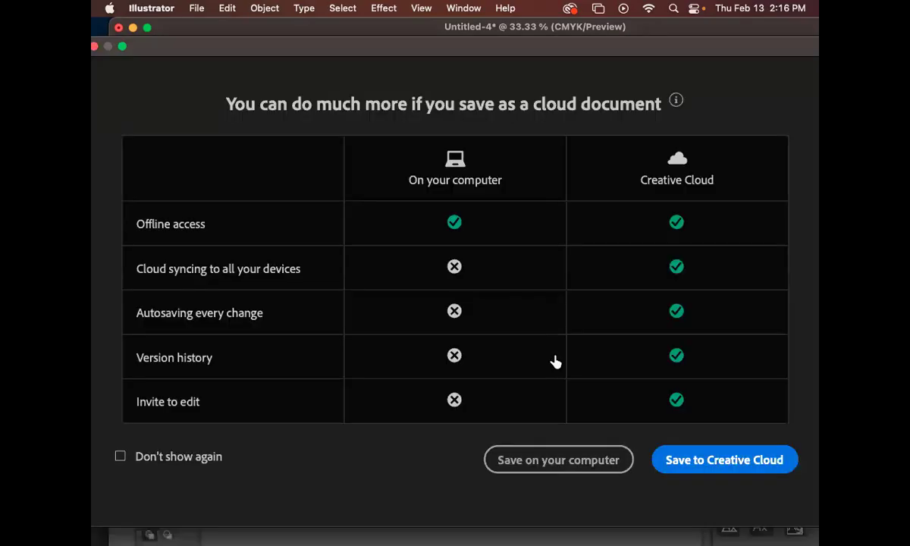
{"action": "left_click", "coordinate": [581, 463]}
{"action": "type", "text": "my_name"}
{"action": "key", "text": "Return"}
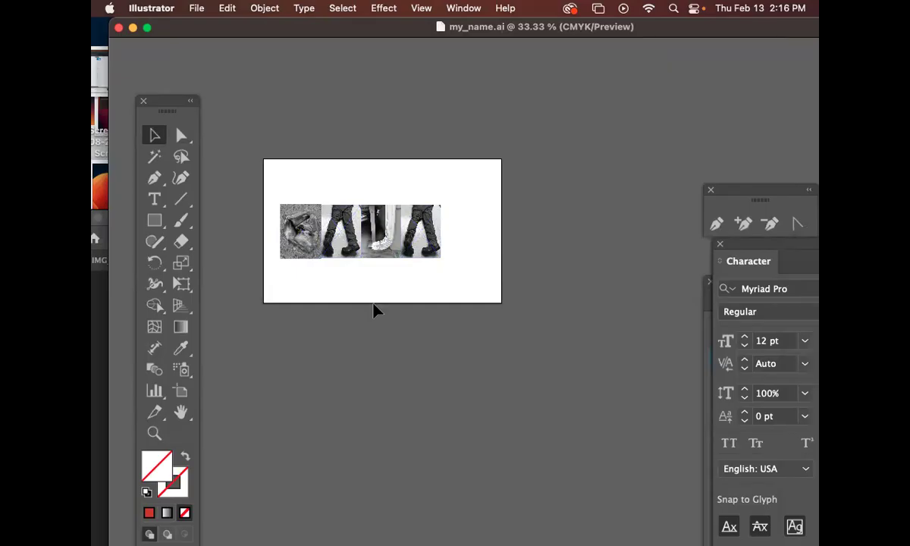
Step: Select the four letter images together and move the row slightly left on the artboard
{"action": "key", "text": "super+plus"}
{"action": "key", "text": "super+plus"}
{"action": "key", "text": "space"}
{"action": "left_click_drag", "start_coordinate": [332, 183], "coordinate": [394, 295]}
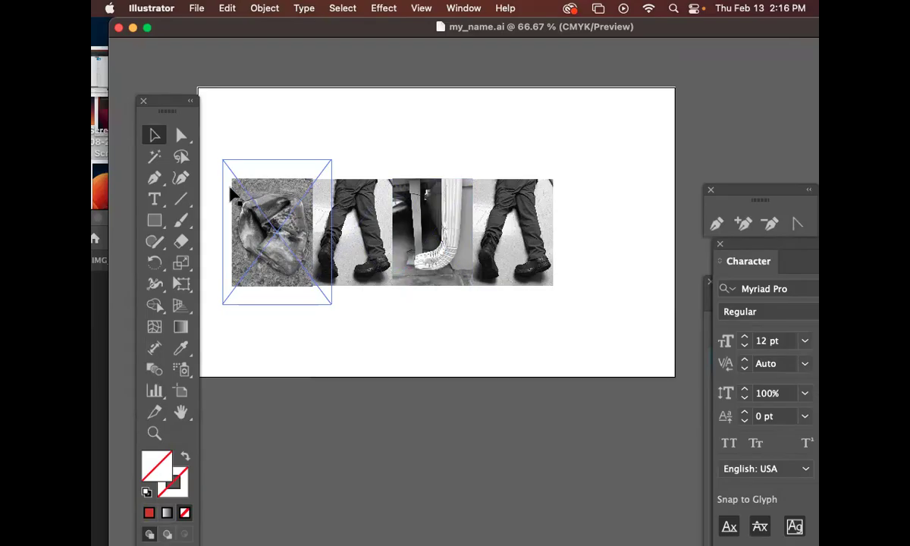
{"action": "left_click", "coordinate": [504, 250]}
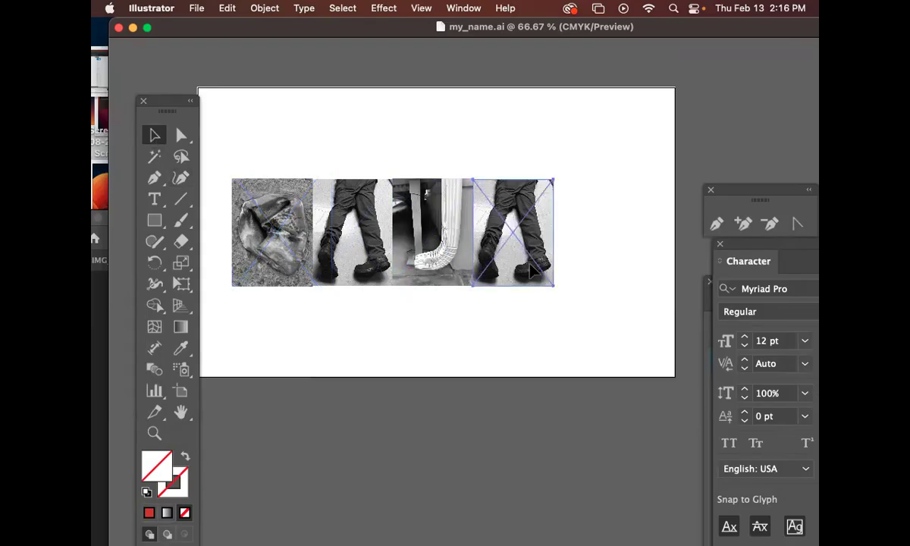
{"action": "left_click_drag", "start_coordinate": [582, 321], "coordinate": [267, 249]}
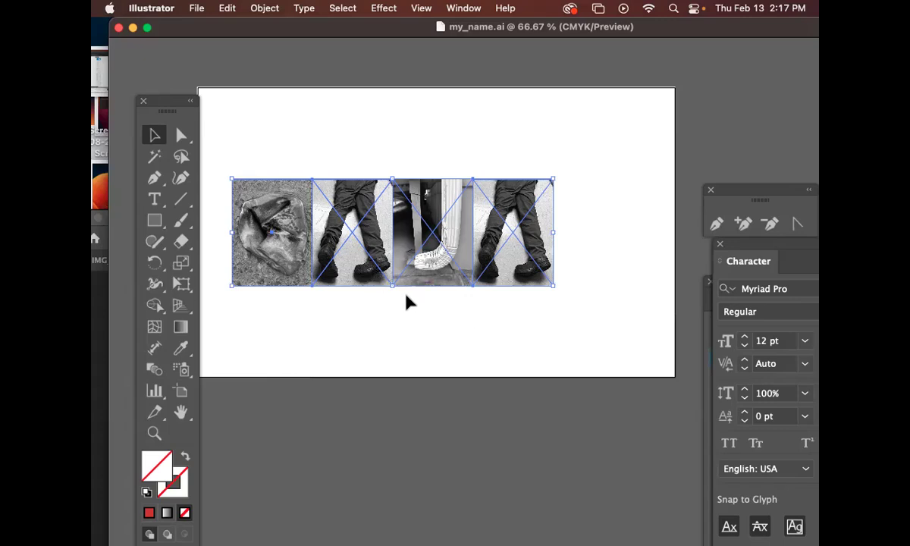
{"action": "scroll", "coordinate": [423, 300], "scroll_direction": "left", "scroll_amount": 3}
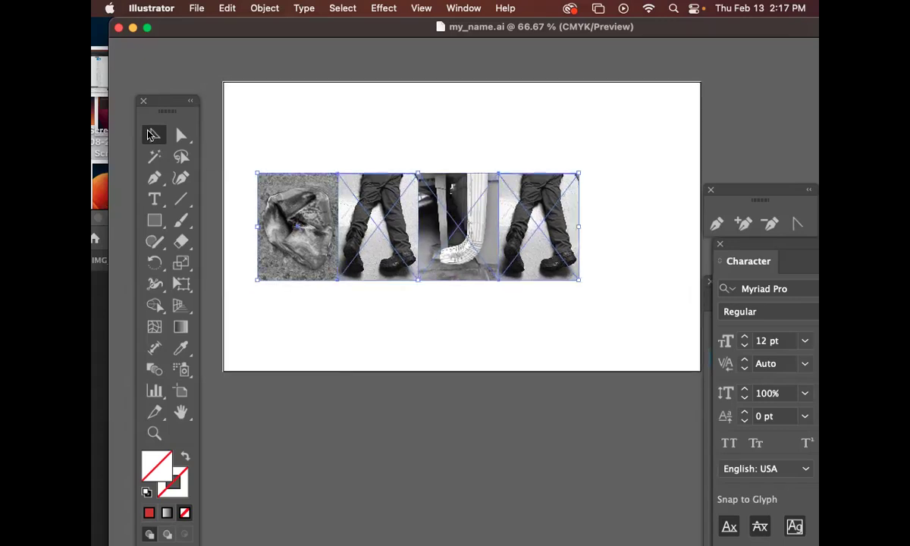
{"action": "left_click", "coordinate": [574, 326]}
{"action": "left_click", "coordinate": [366, 245]}
{"action": "left_click_drag", "start_coordinate": [478, 270], "coordinate": [475, 272]}
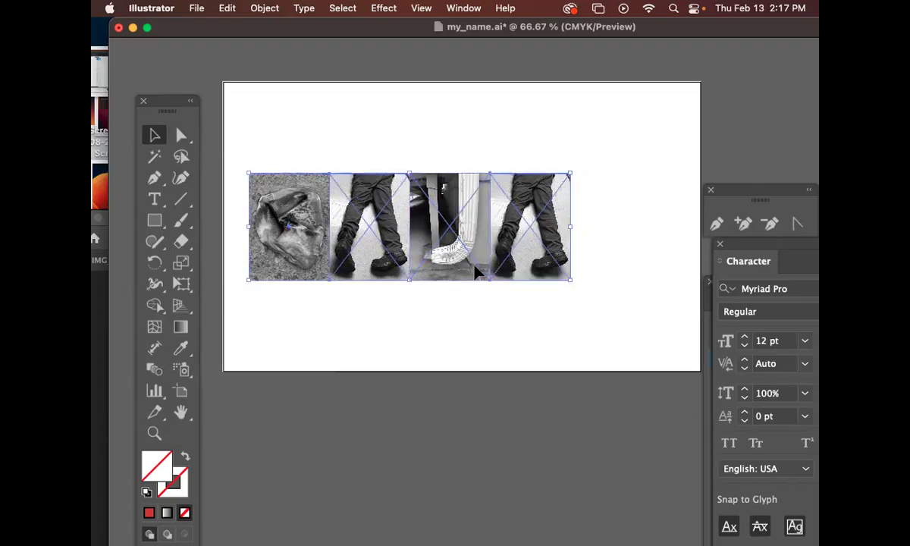